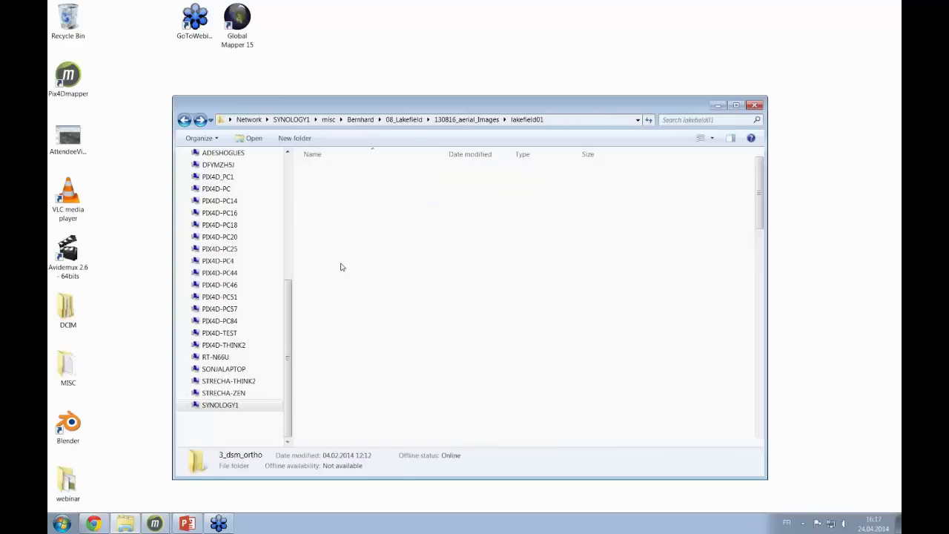
# Open the data folder with the aerial images, located inside the webinar folder on the D: drive.
pyautogui.moveTo(291, 302); pyautogui.dragTo(292, 232)
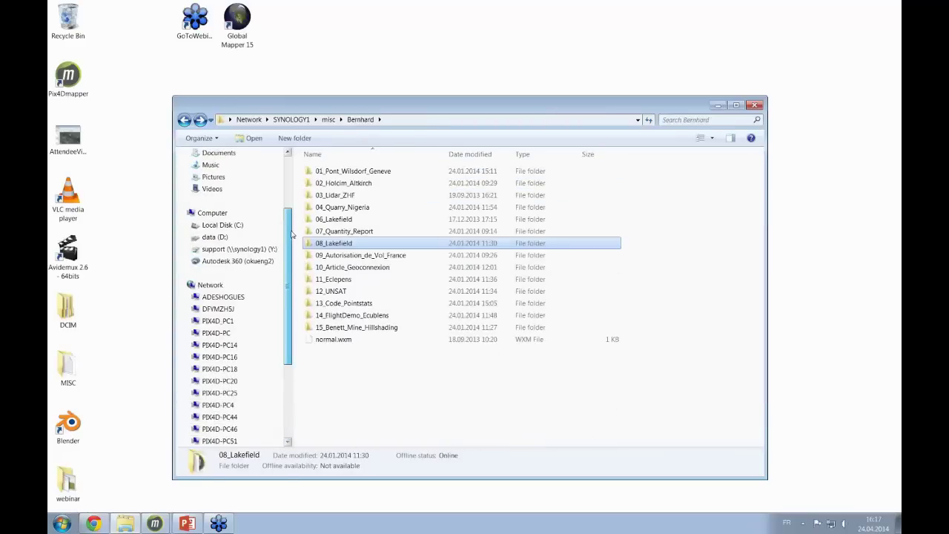
pyautogui.click(216, 238)
pyautogui.click(378, 403)
pyautogui.scroll(-6, 377, 403)
pyautogui.doubleClick(337, 310)
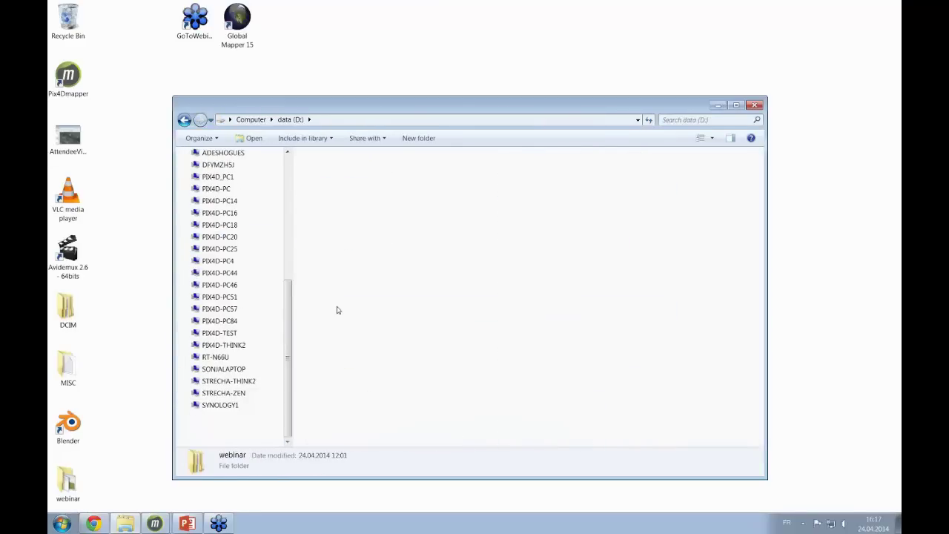
pyautogui.doubleClick(354, 172)
pyautogui.doubleClick(353, 186)
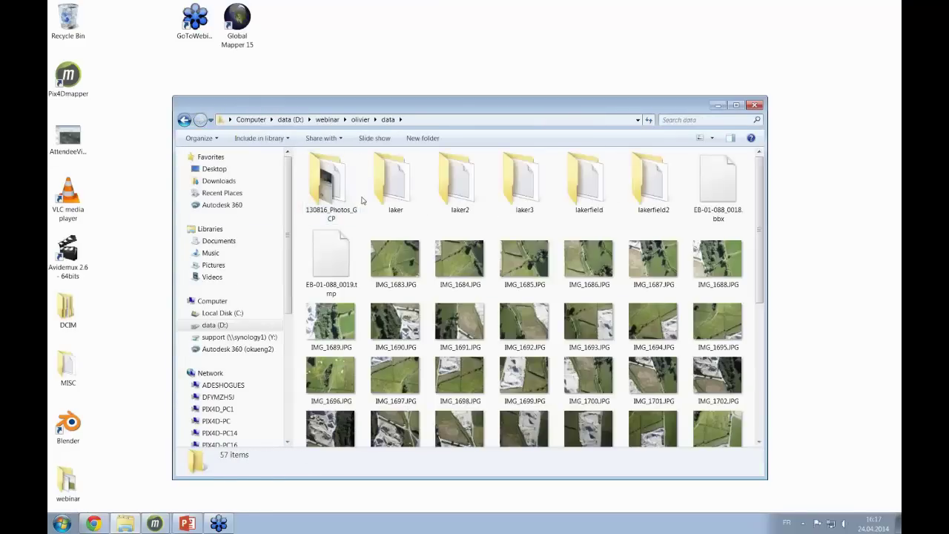
# Look through the aerial images and project files in the data folder, from IMG_1683.JPG onward.
pyautogui.scroll(-2, 428, 300)
pyautogui.moveTo(434, 106); pyautogui.dragTo(399, 94)
pyautogui.click(385, 157)
pyautogui.scroll(-3, 570, 363)
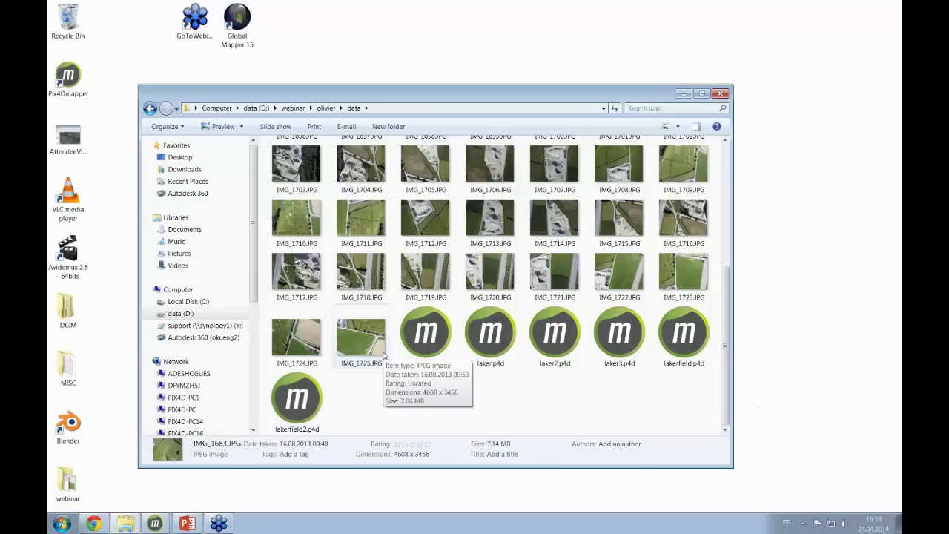
pyautogui.scroll(3, 385, 356)
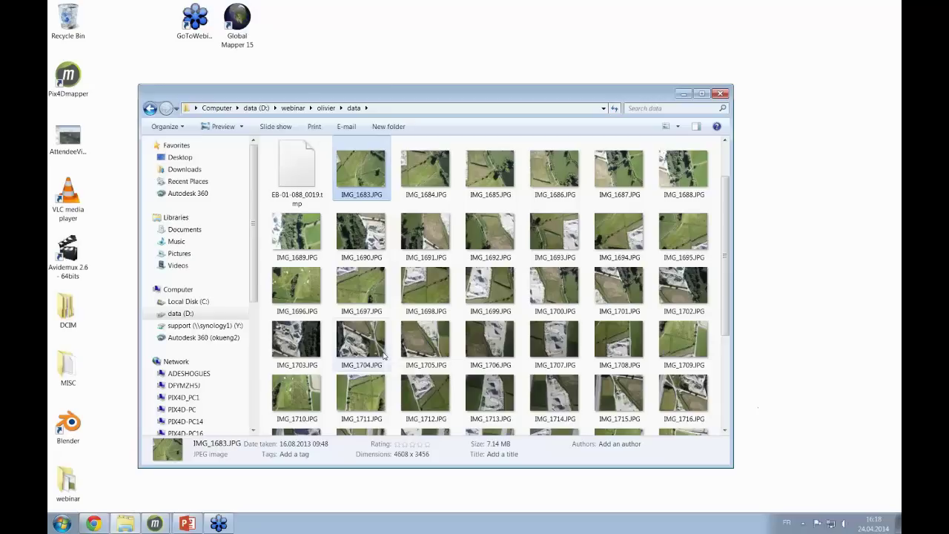
pyautogui.scroll(-5, 438, 215)
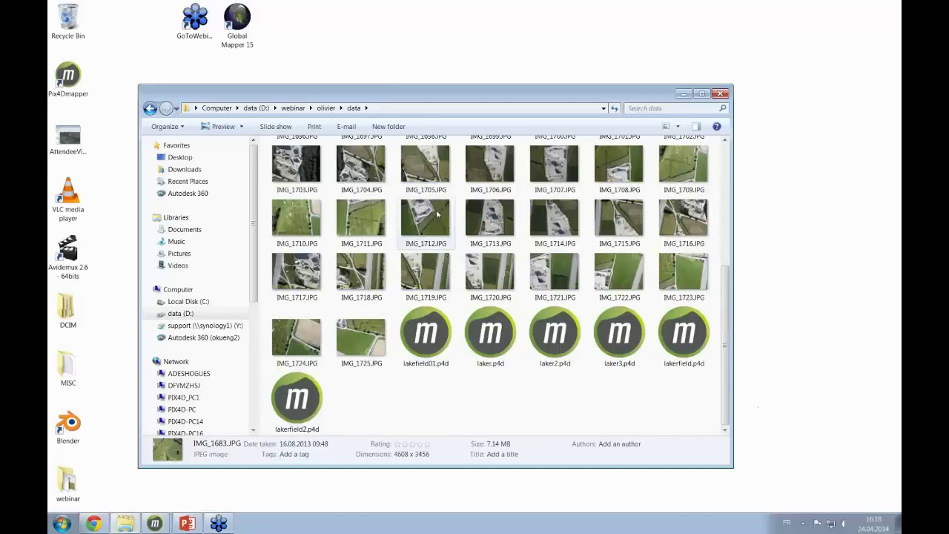
pyautogui.scroll(6, 437, 222)
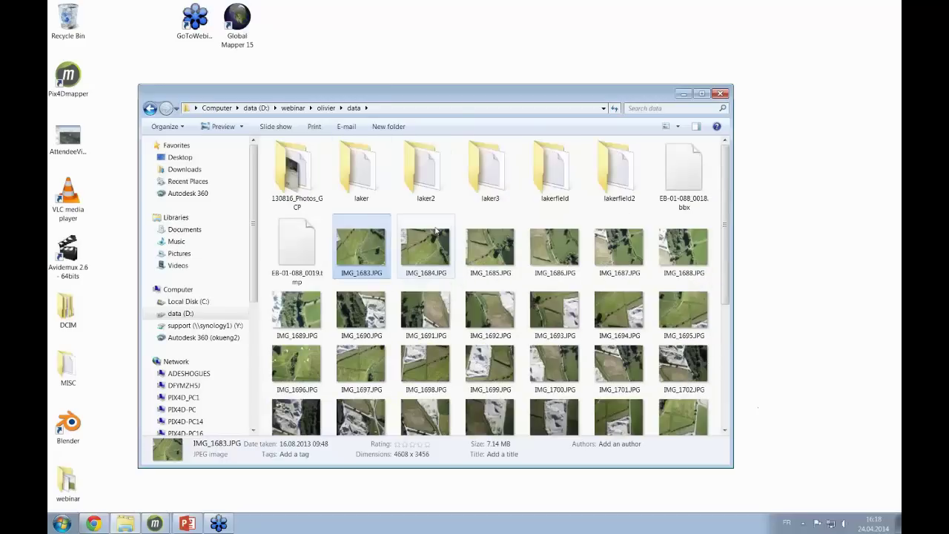
# Open the 130816_Photos_GCP folder and view the ground control target in IMG_2049.JPG at a larger size.
pyautogui.doubleClick(297, 182)
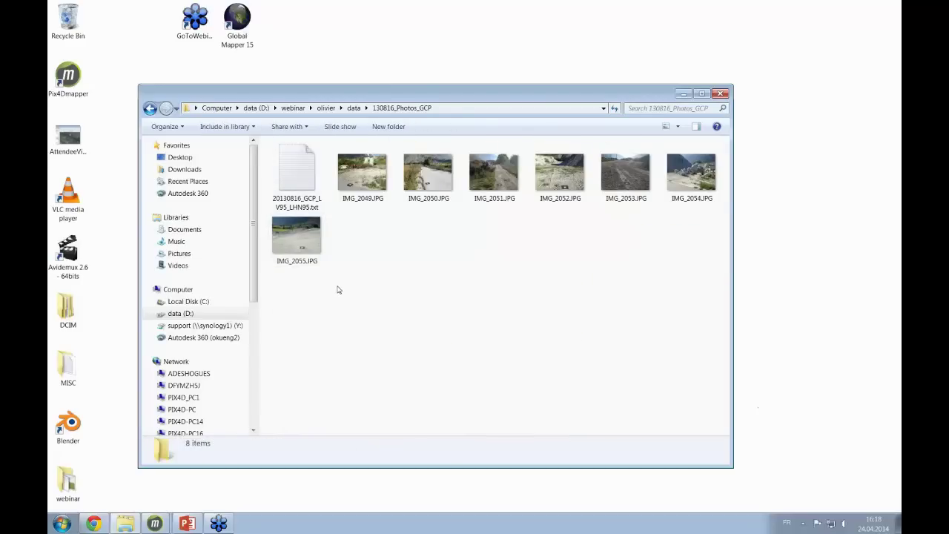
pyautogui.doubleClick(354, 187)
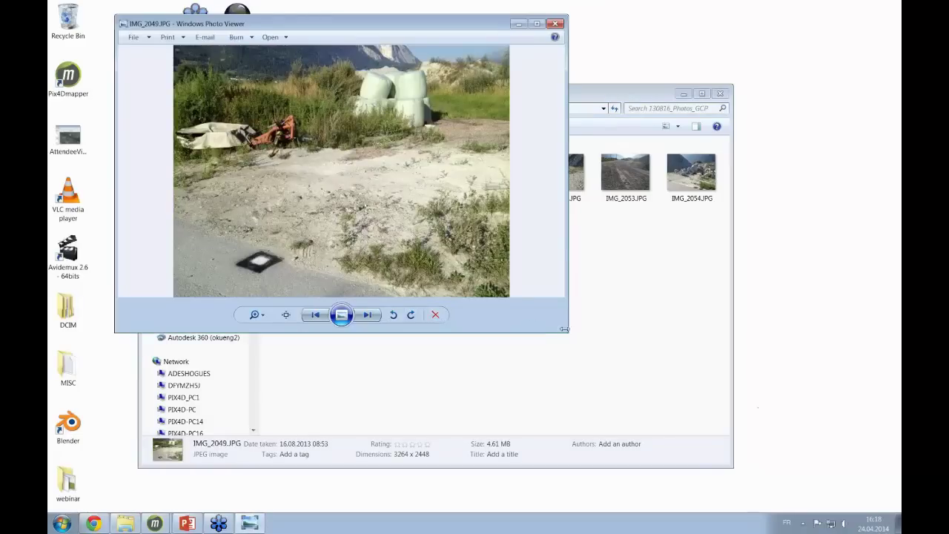
pyautogui.moveTo(564, 329); pyautogui.dragTo(640, 406)
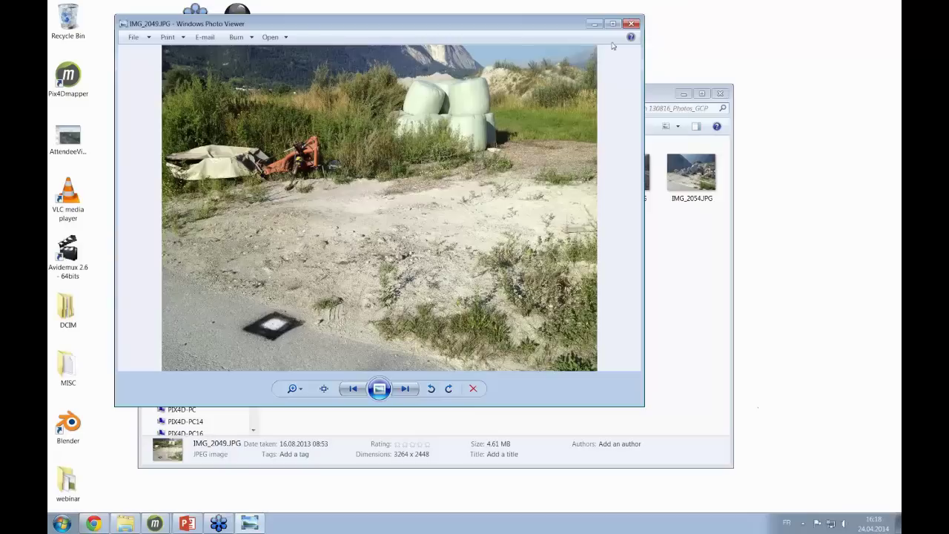
pyautogui.click(631, 24)
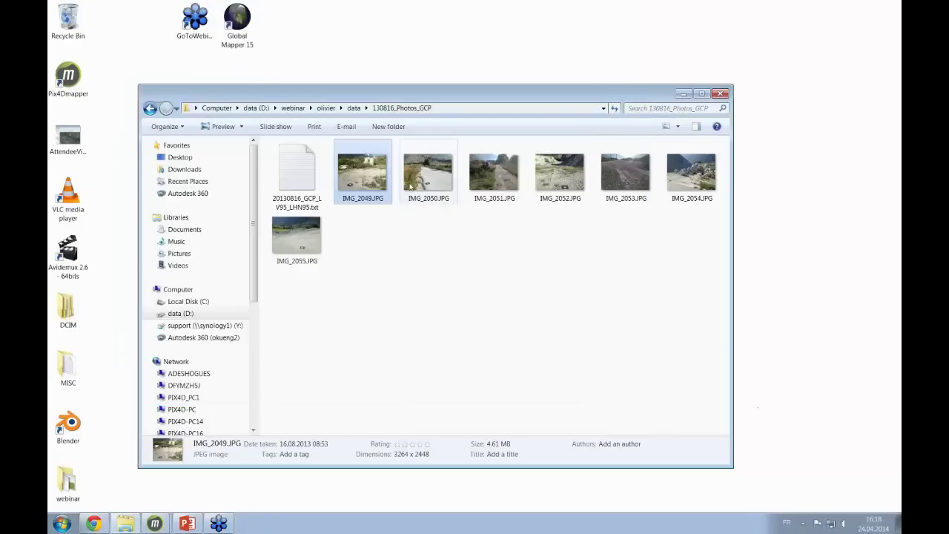
pyautogui.doubleClick(364, 174)
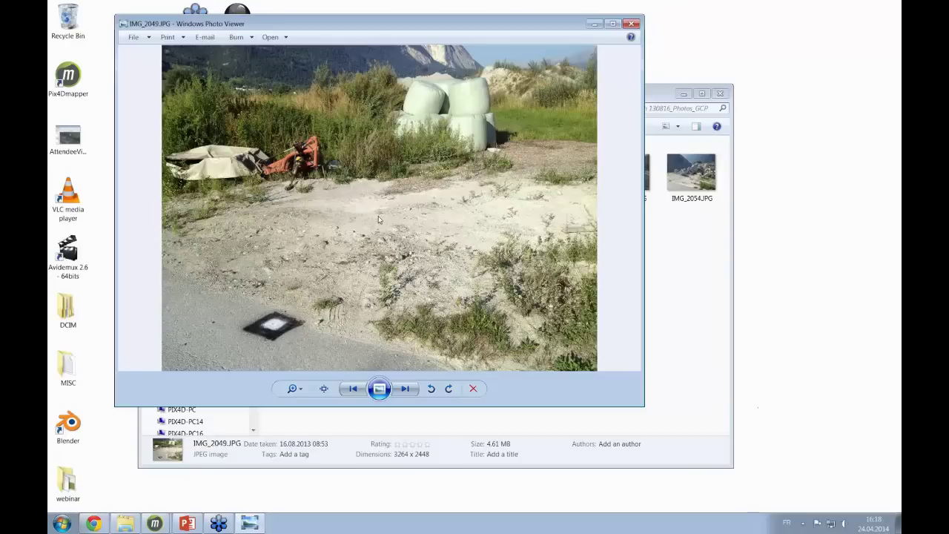
pyautogui.click(631, 23)
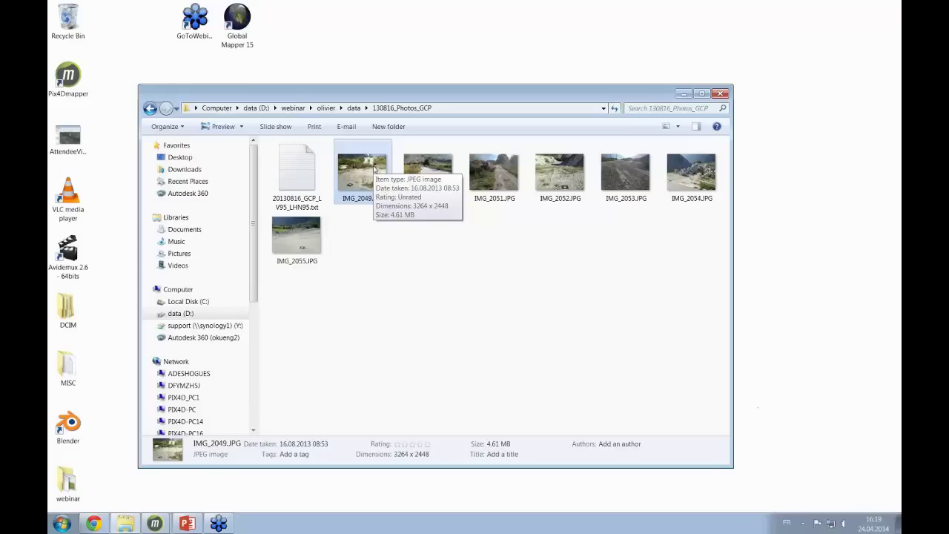
# Open 20130816_GCP_LV95_LHN95.txt and examine the name and coordinates of the first ground control point.
pyautogui.doubleClick(315, 185)
pyautogui.moveTo(324, 123); pyautogui.dragTo(313, 109)
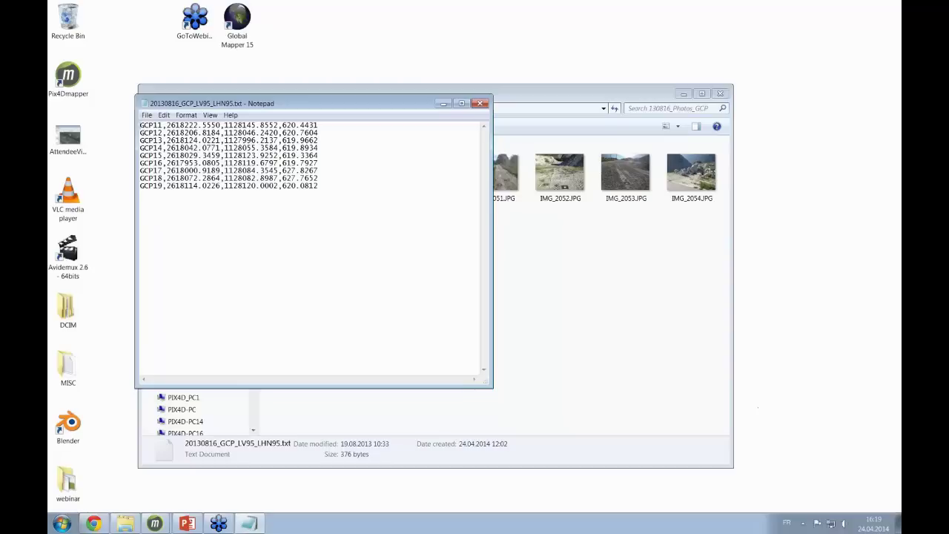
pyautogui.hotkey('shift', 'Right')
pyautogui.hotkey('shift', 'Right')
pyautogui.hotkey('shift', 'Right')
pyautogui.hotkey('shift', 'Right')
pyautogui.hotkey('shift', 'Right')
pyautogui.moveTo(166, 125); pyautogui.dragTo(319, 126)
pyautogui.click(325, 123)
pyautogui.moveTo(224, 104); pyautogui.dragTo(213, 147)
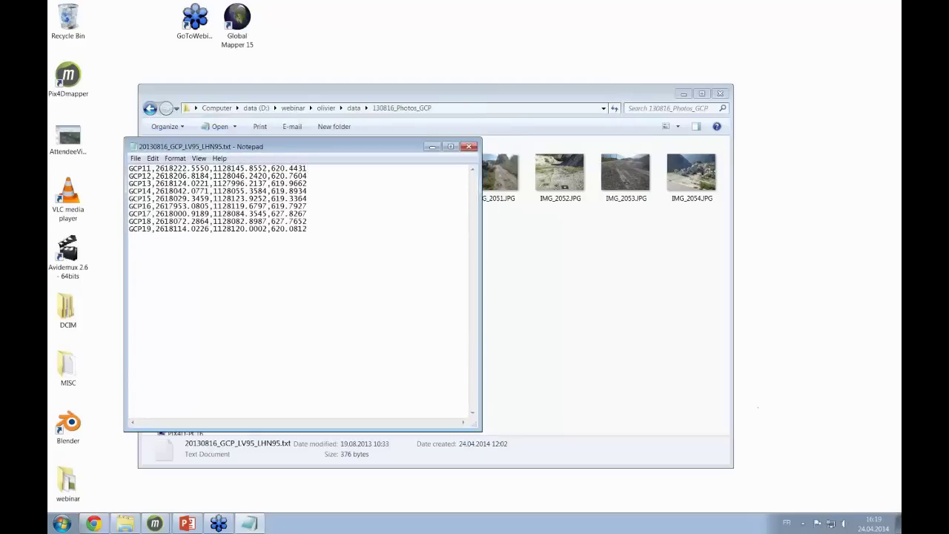
# Return to the parent data folder and look over the aerial images again.
pyautogui.click(510, 254)
pyautogui.press('BackSpace')
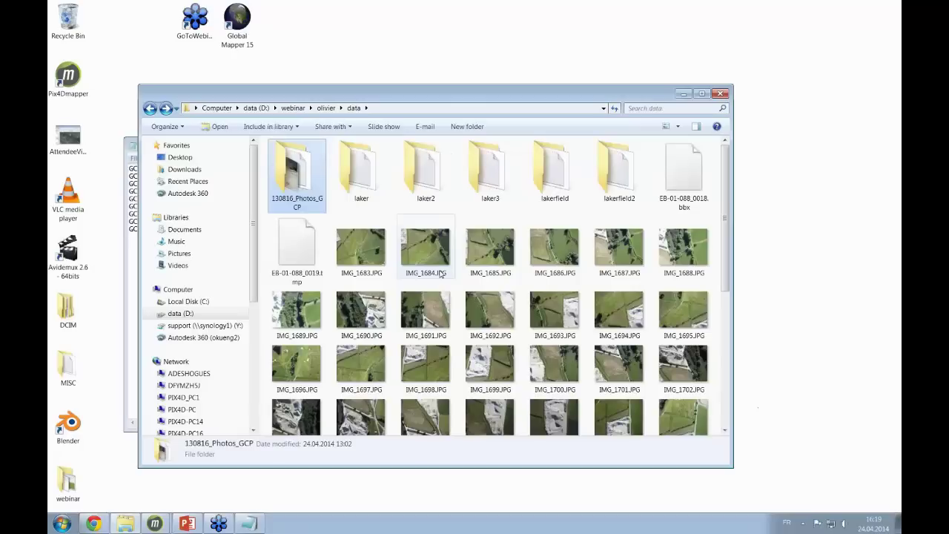
pyautogui.scroll(-3, 503, 345)
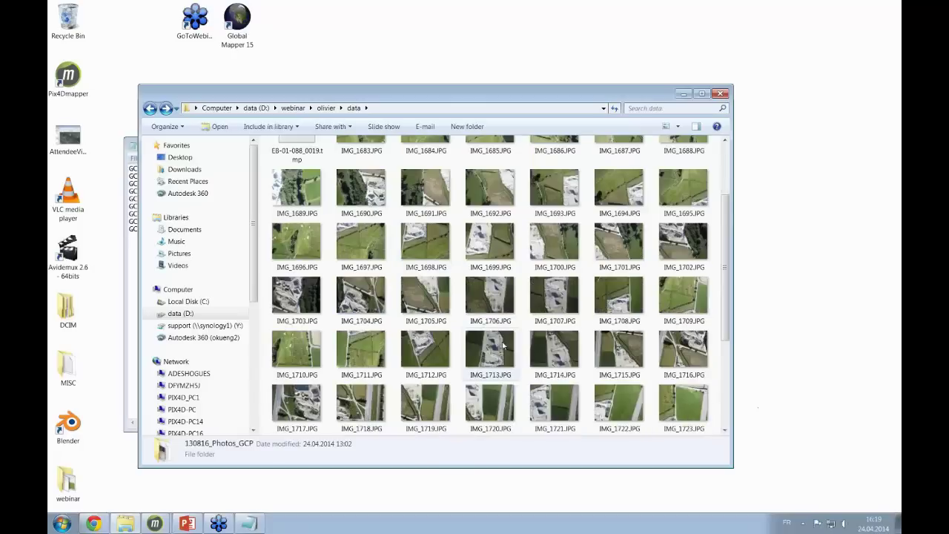
# Launch another Pix4Dmapper window and bring it fully into view.
pyautogui.rightClick(154, 523)
pyautogui.click(150, 483)
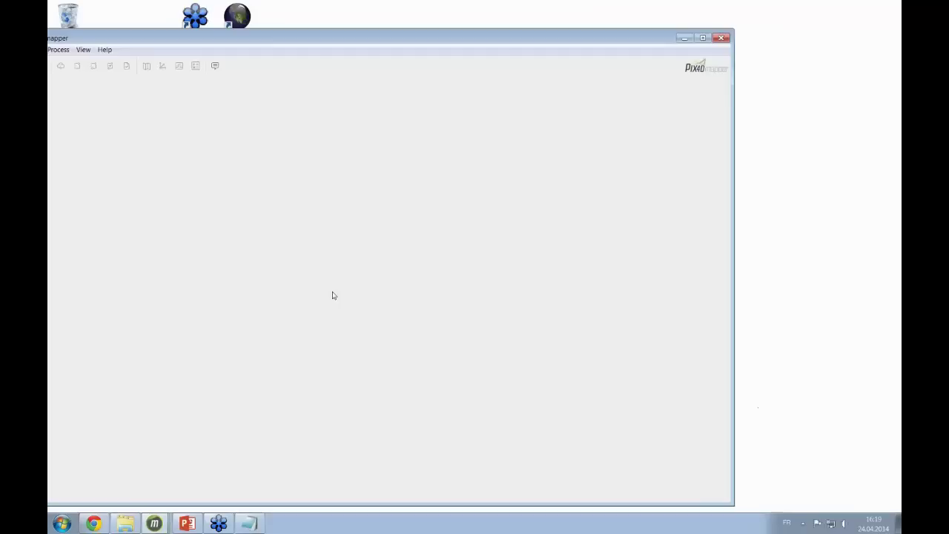
pyautogui.moveTo(196, 37); pyautogui.dragTo(244, 23)
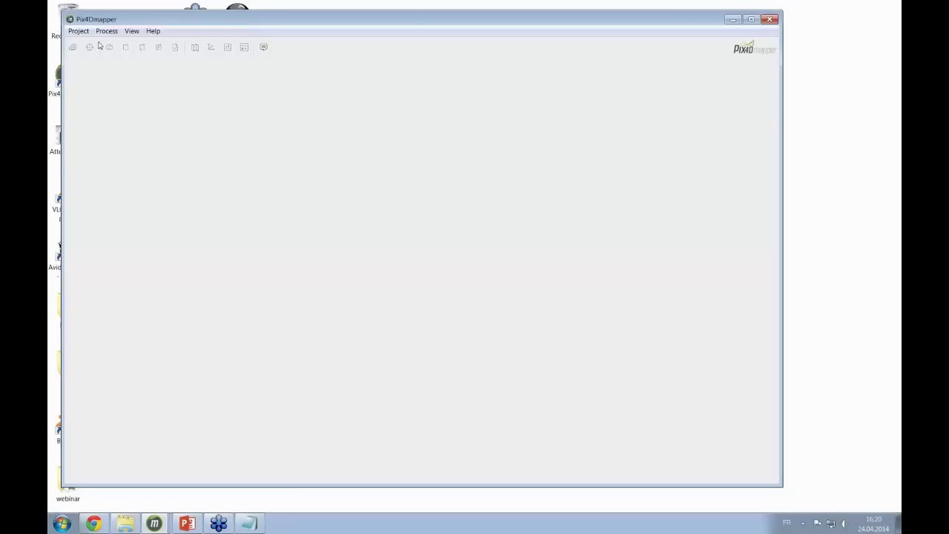
# Start a new aerial nadir project named webinartests in the default location.
pyautogui.click(78, 31)
pyautogui.click(93, 43)
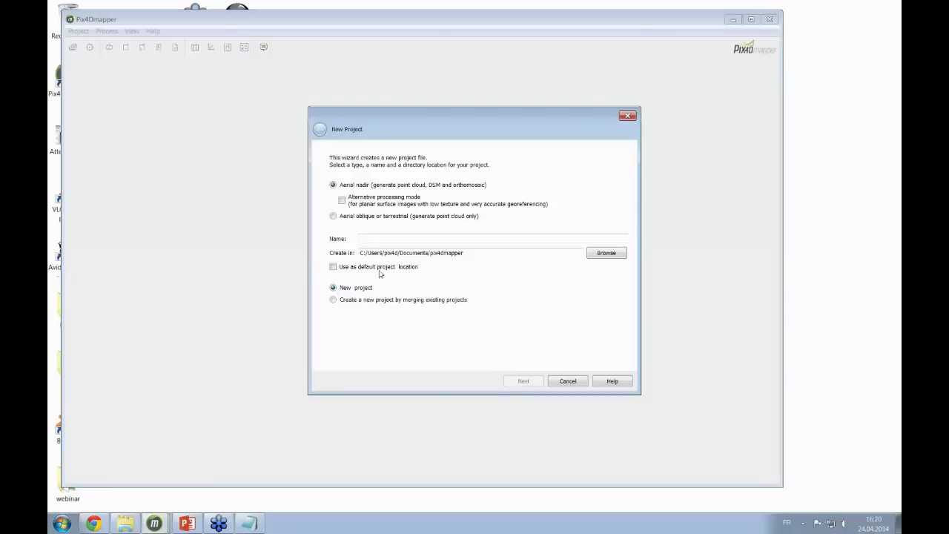
pyautogui.click(380, 238)
pyautogui.write('webinar')
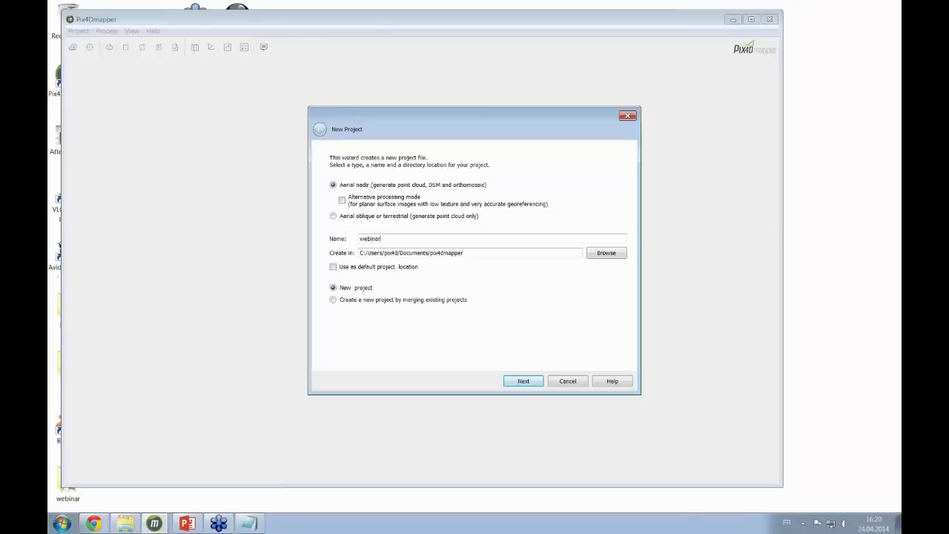
pyautogui.write('tests')
pyautogui.click(524, 381)
# Add the aerial images IMG_1683.JPG to IMG_1725.JPG from the data folder to the new project and continue to the image properties.
pyautogui.click(126, 523)
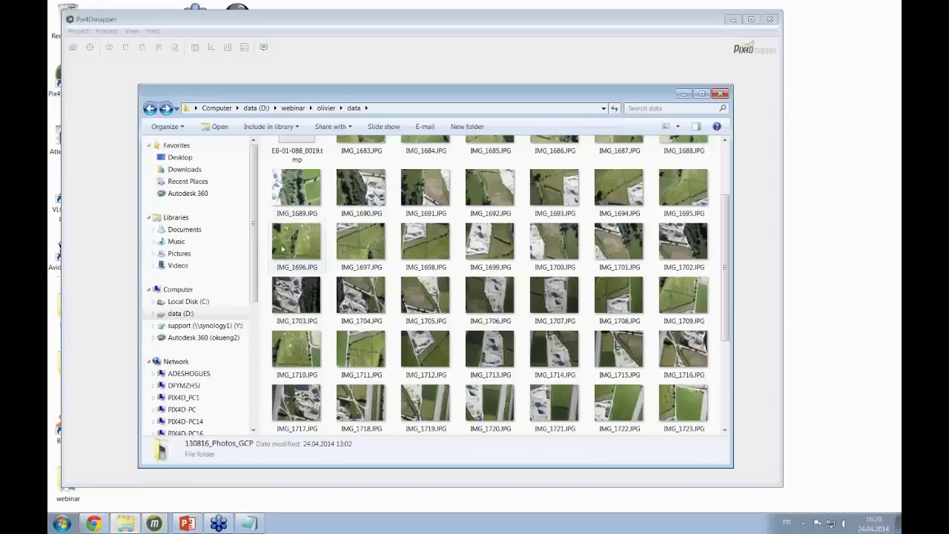
pyautogui.scroll(3, 282, 249)
pyautogui.click(361, 249)
pyautogui.scroll(-5, 354, 339)
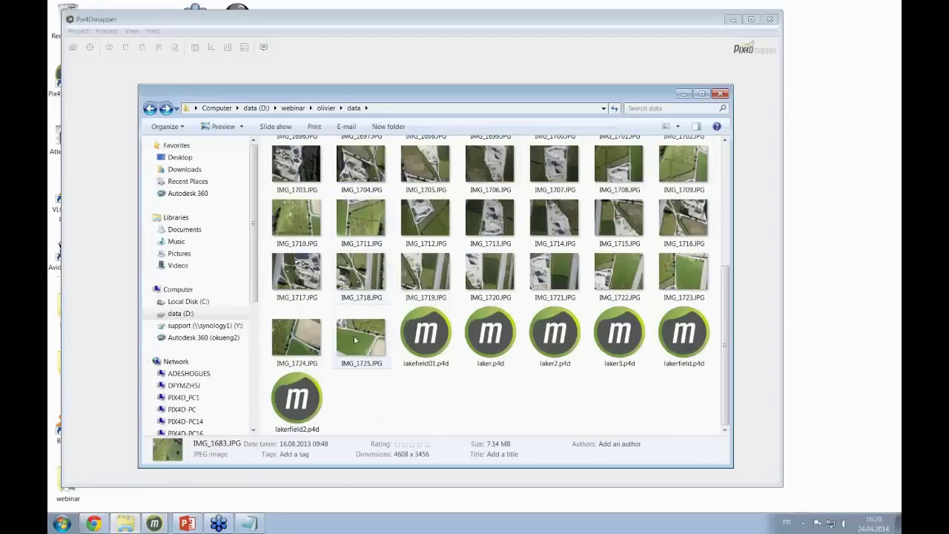
pyautogui.keyDown('shift'); pyautogui.click(354, 339); pyautogui.keyUp('shift')
pyautogui.moveTo(334, 93); pyautogui.dragTo(603, 88)
pyautogui.moveTo(602, 87); pyautogui.dragTo(612, 87)
pyautogui.moveTo(575, 214); pyautogui.dragTo(388, 264)
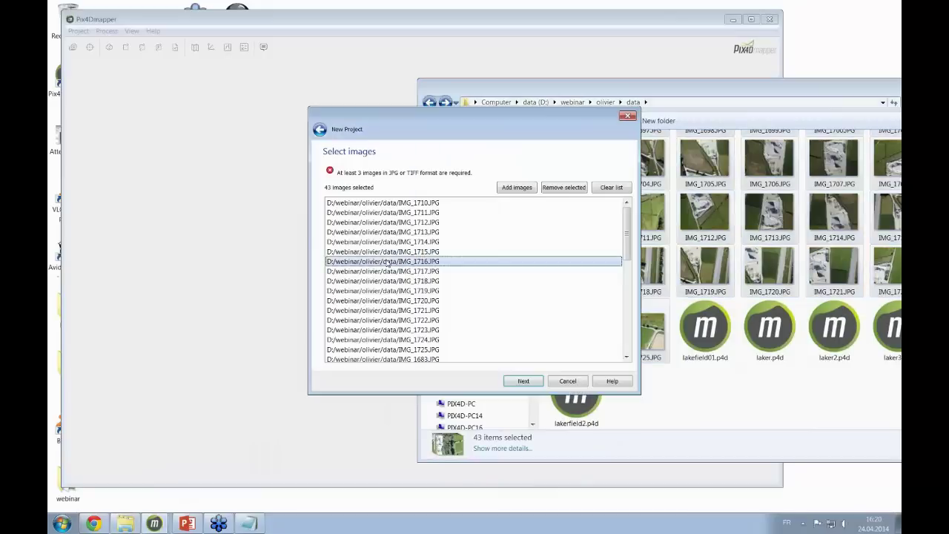
pyautogui.click(523, 382)
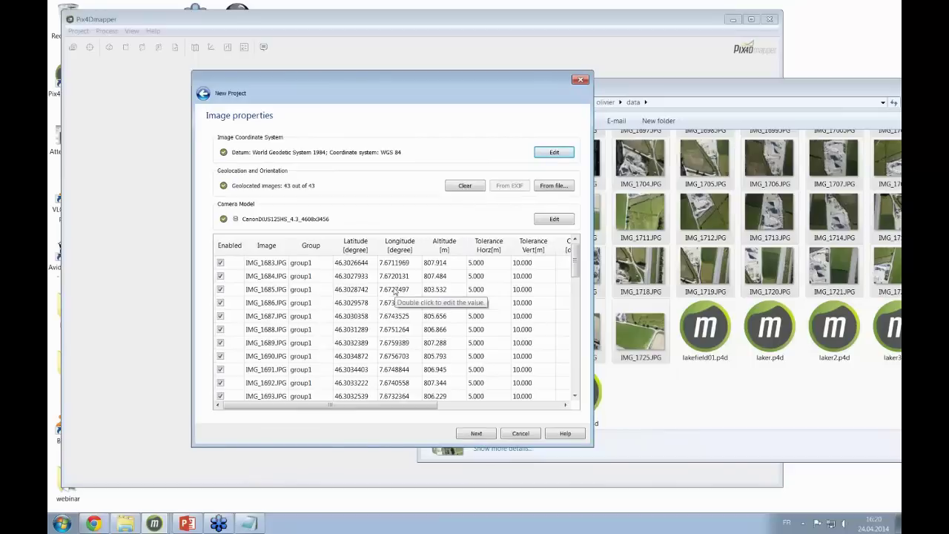
# Accept the image properties, finish creating the project, and minimize the file browser window.
pyautogui.click(476, 435)
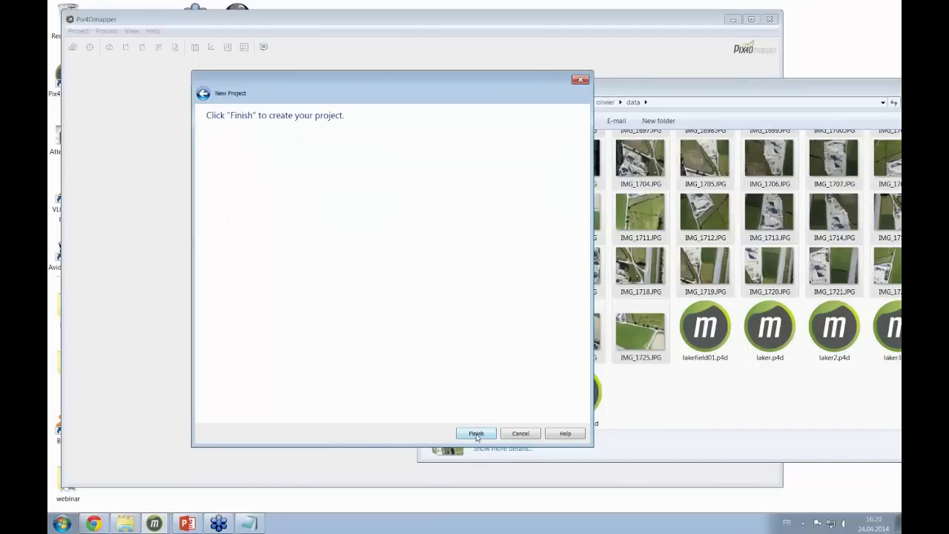
pyautogui.click(476, 434)
pyautogui.moveTo(629, 96); pyautogui.dragTo(377, 99)
pyautogui.click(711, 94)
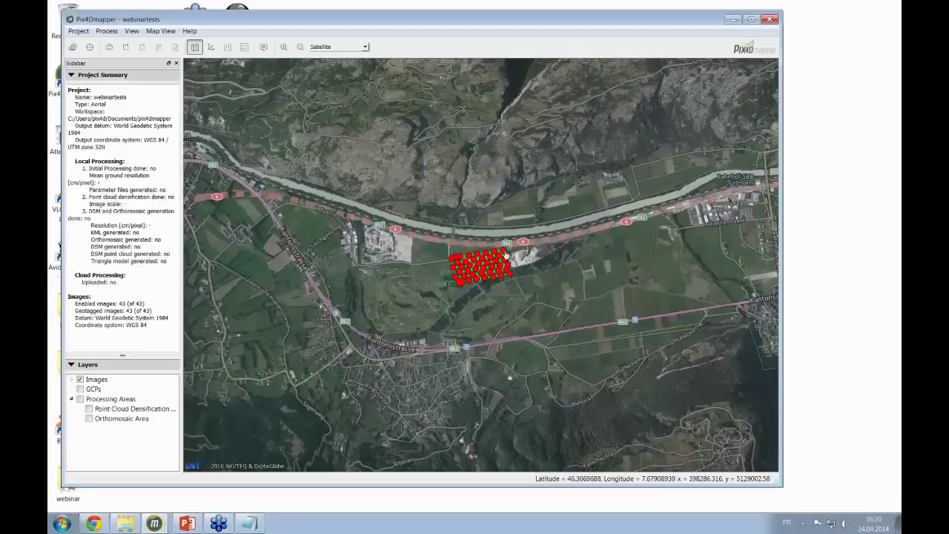
# Examine the flight lines and image positions over the quarry on the satellite map.
pyautogui.scroll(1, 483, 283)
pyautogui.scroll(1, 493, 251)
pyautogui.moveTo(495, 249); pyautogui.dragTo(470, 255)
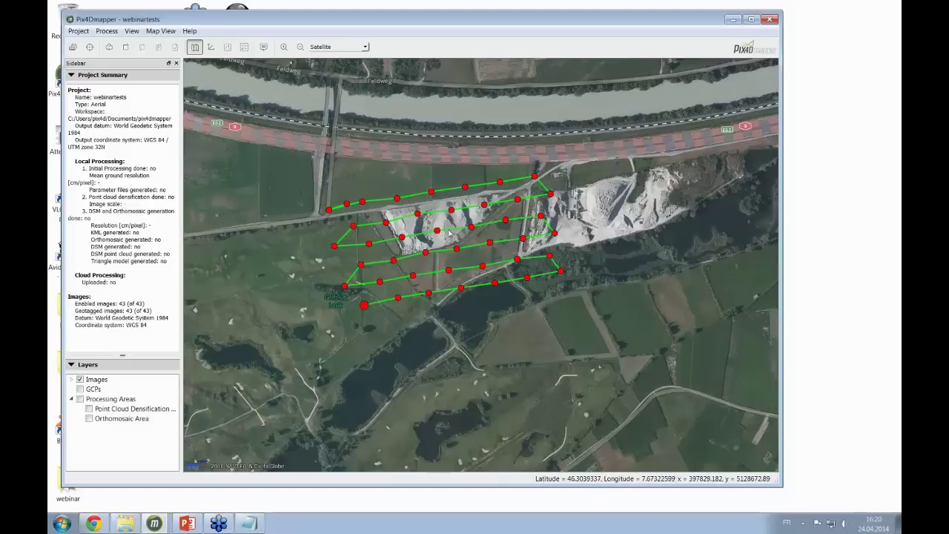
pyautogui.moveTo(449, 232); pyautogui.dragTo(452, 236)
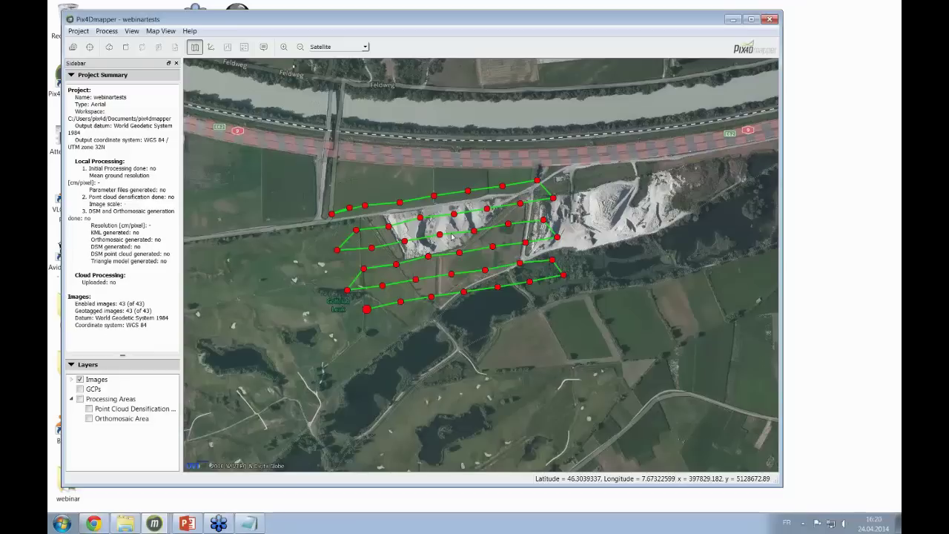
# Set up local processing to run only Initial Processing, excluding Point Cloud Densification and DSM and Orthomosaic Generation.
pyautogui.click(126, 47)
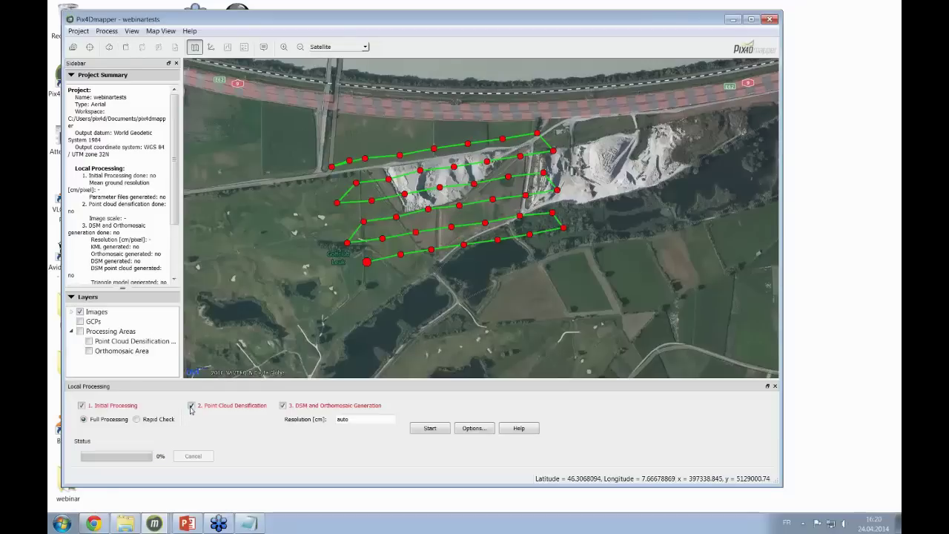
pyautogui.click(191, 406)
pyautogui.click(192, 406)
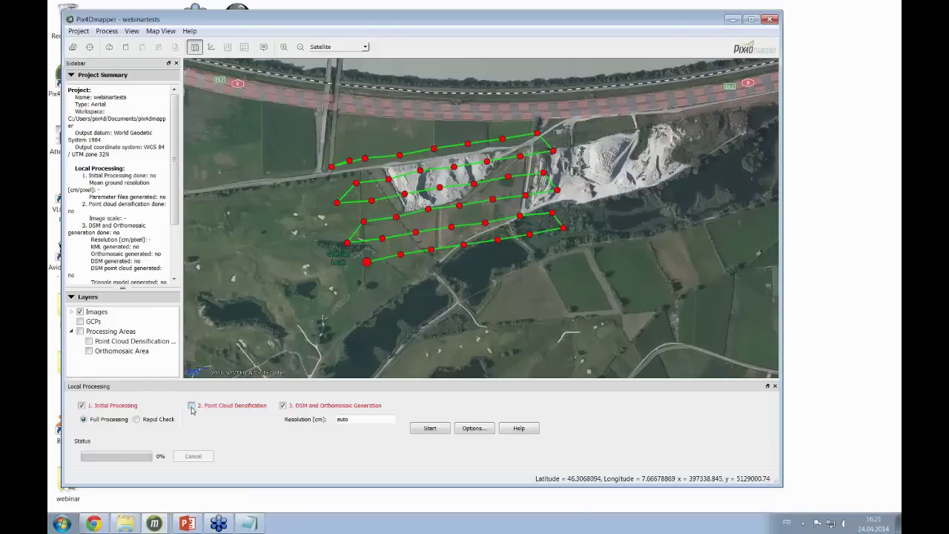
pyautogui.click(283, 407)
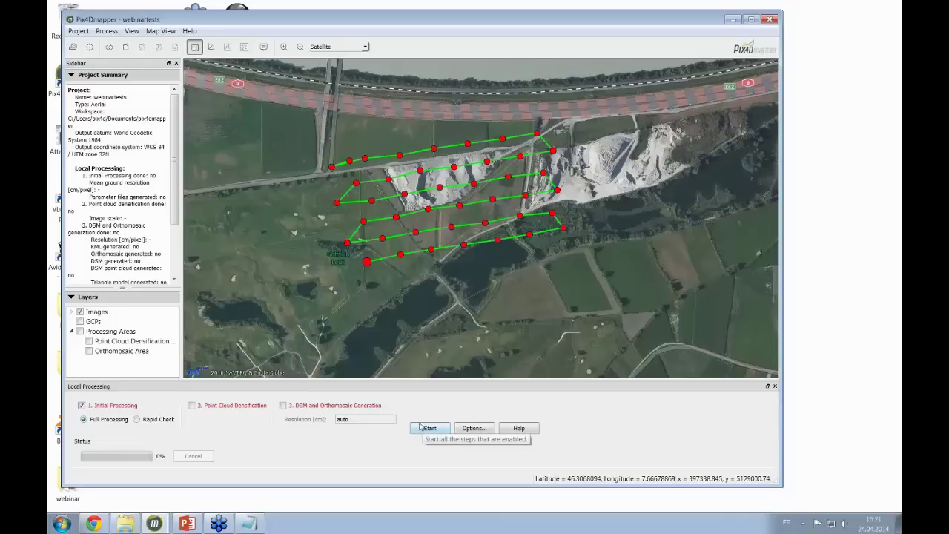
# Minimize the webinartests project, switch to the already processed laker3 project, and show its image positions on the map.
pyautogui.click(728, 25)
pyautogui.moveTo(154, 524)
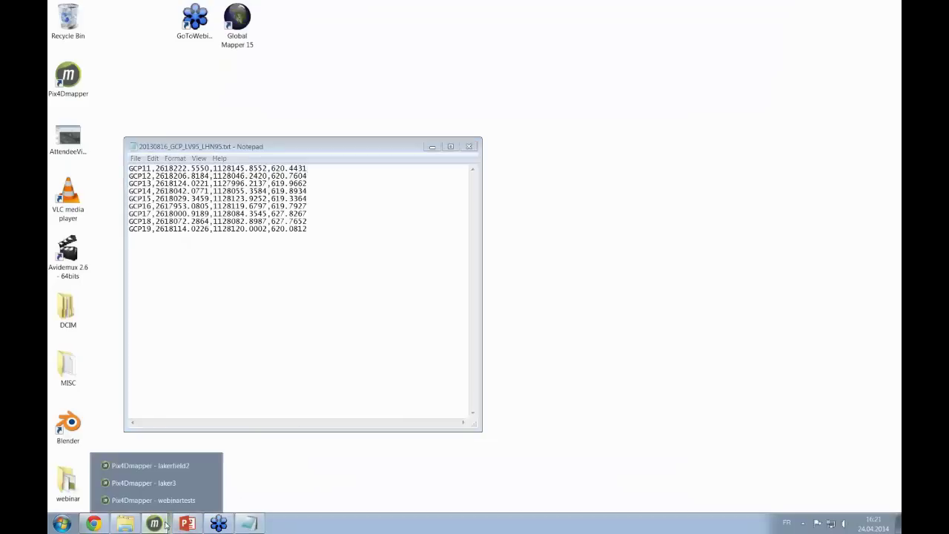
pyautogui.click(159, 482)
pyautogui.moveTo(414, 40); pyautogui.dragTo(275, 19)
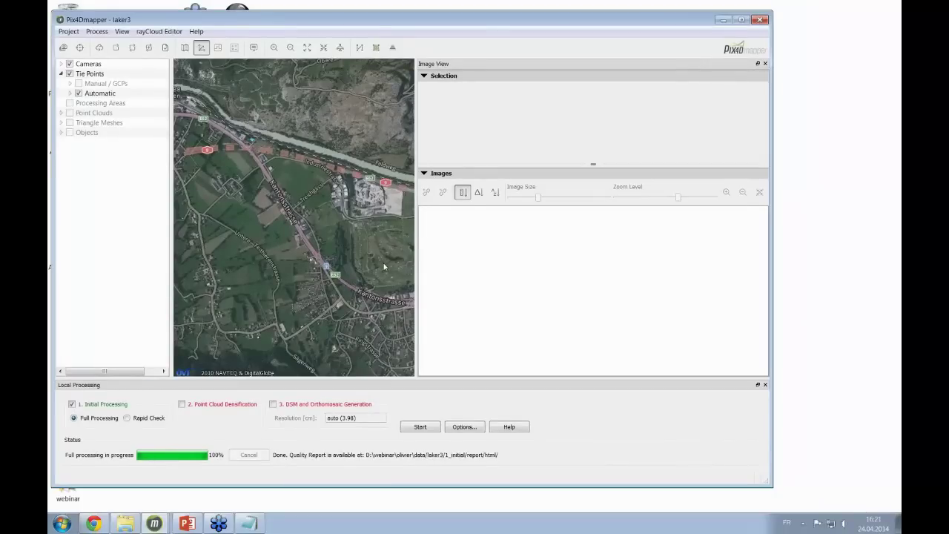
pyautogui.click(186, 49)
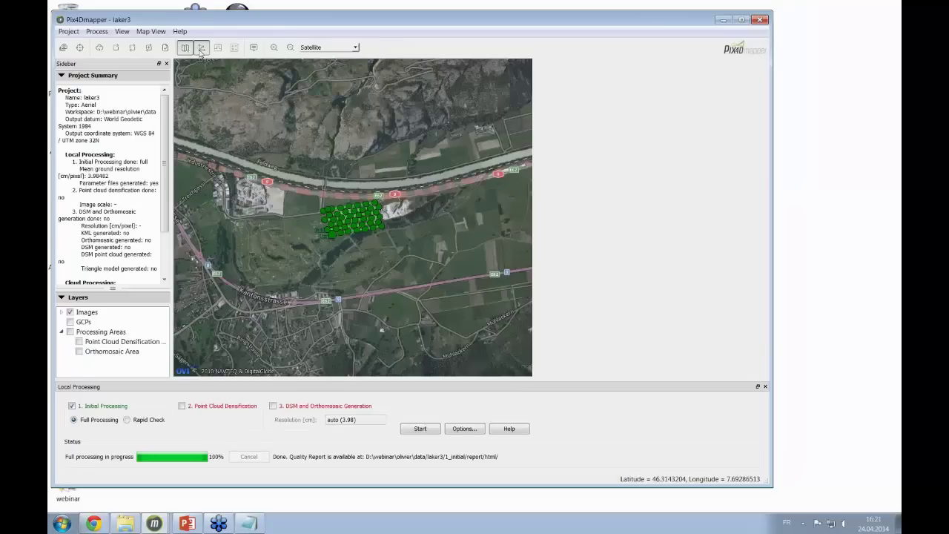
# Restart Pix4Dmapper and reopen the recent project D:\webinar\olivier\data\laker3.p4d.
pyautogui.click(201, 50)
pyautogui.click(761, 20)
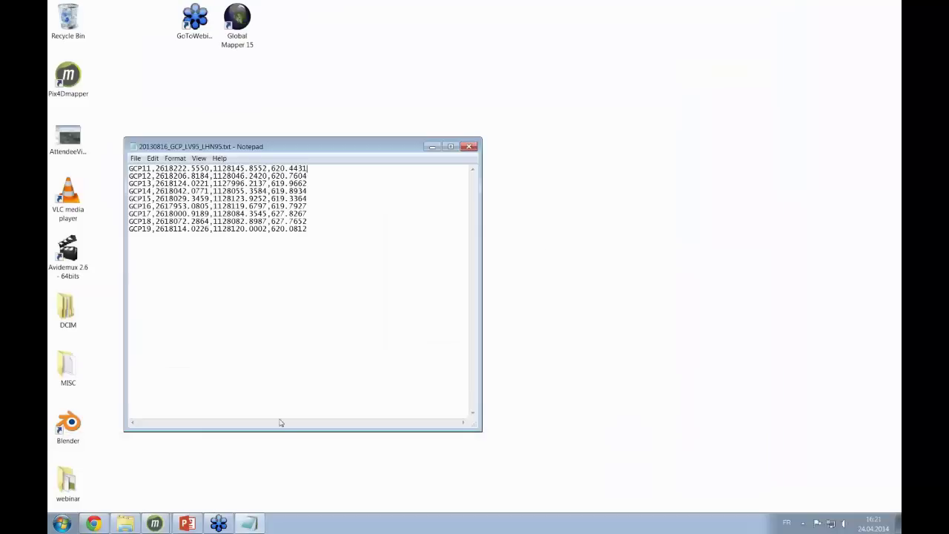
pyautogui.rightClick(158, 525)
pyautogui.click(128, 481)
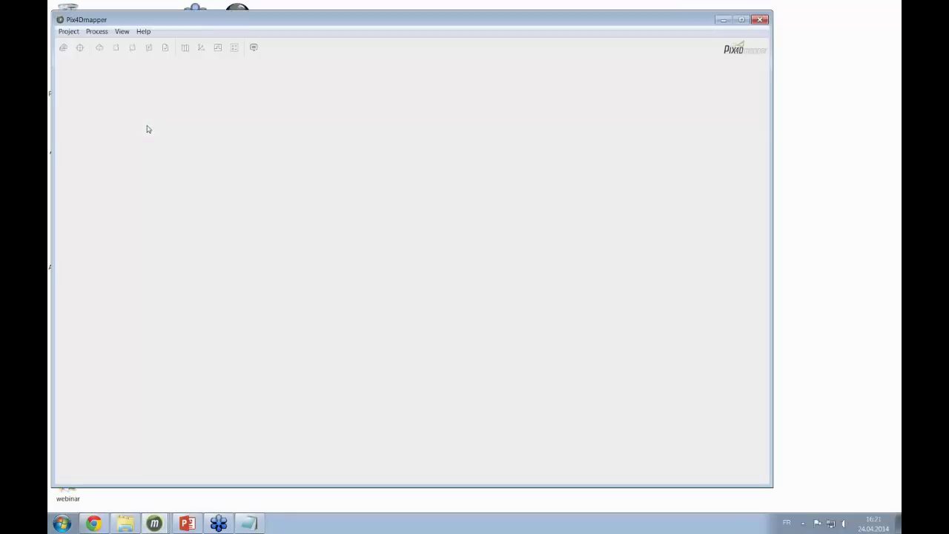
pyautogui.click(69, 31)
pyautogui.moveTo(81, 68)
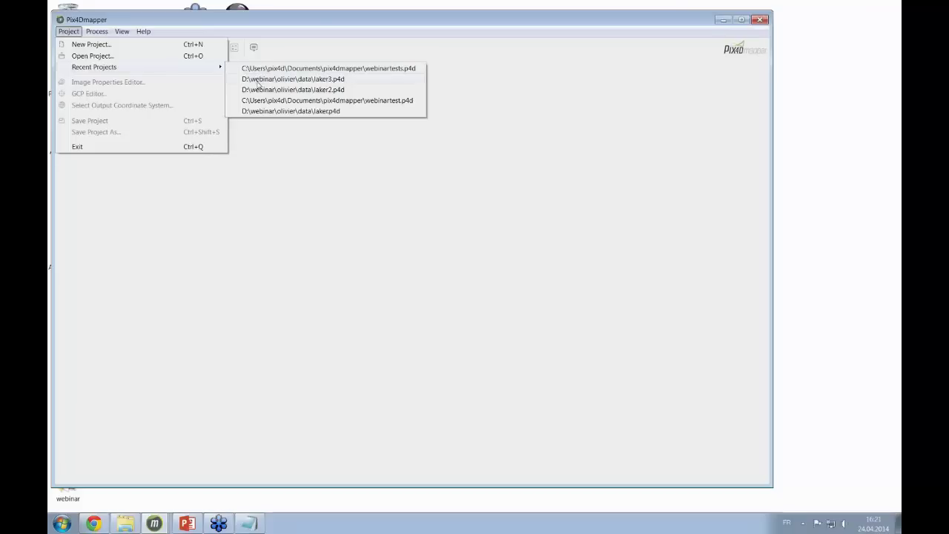
pyautogui.click(259, 78)
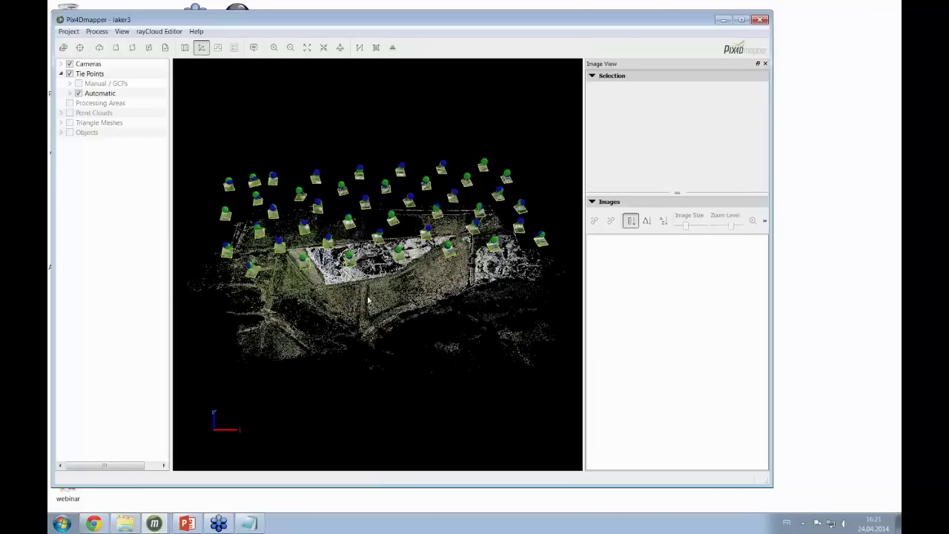
# Look over the camera positions and tie points in 3D, and open the GCP Editor for the project.
pyautogui.moveTo(368, 300); pyautogui.dragTo(467, 293)
pyautogui.scroll(5, 411, 303)
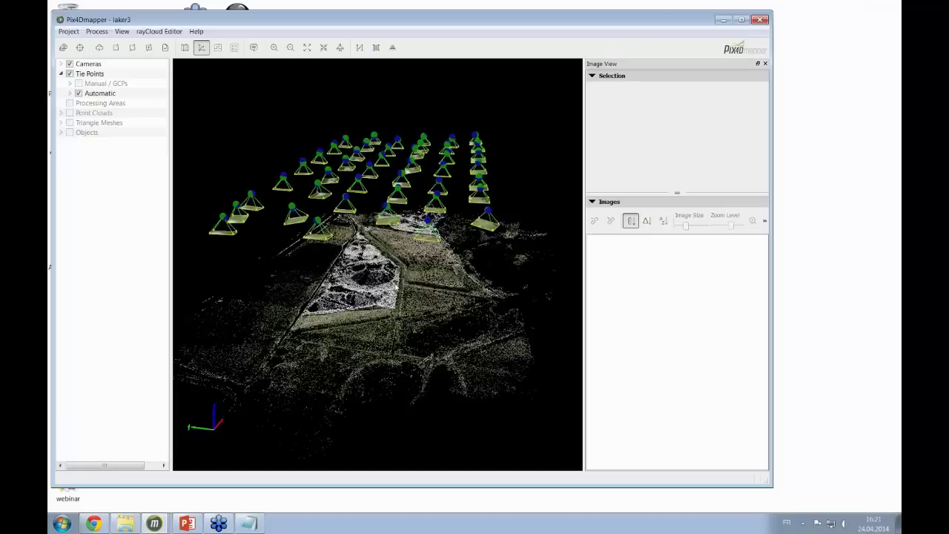
pyautogui.scroll(3, 400, 292)
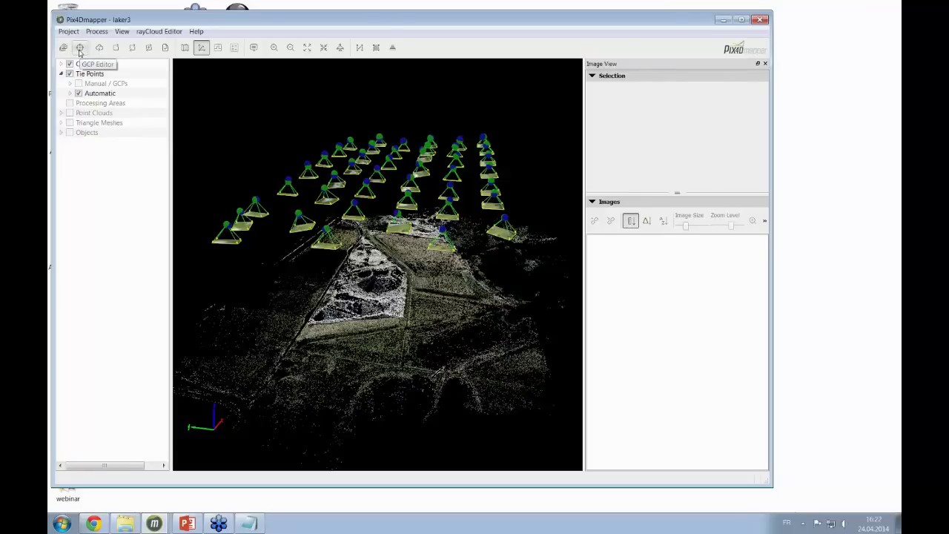
pyautogui.click(80, 49)
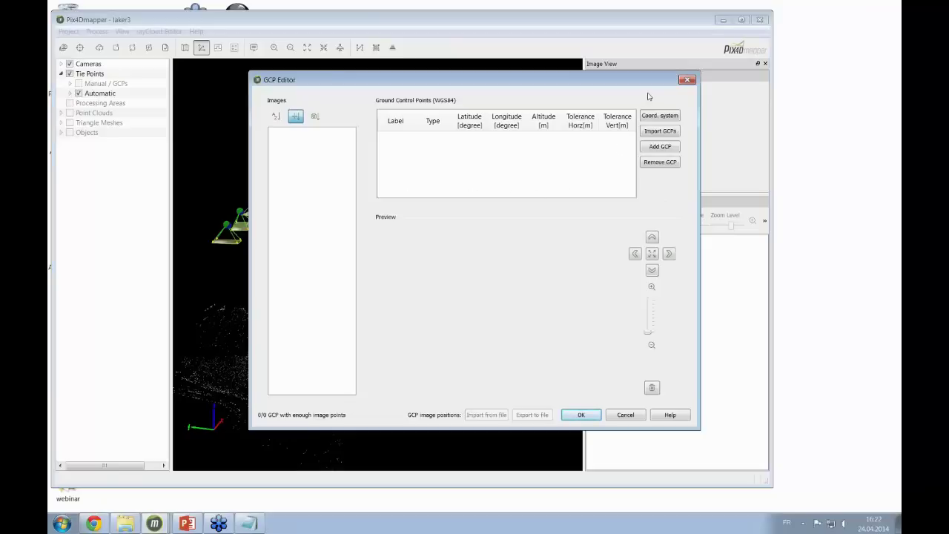
pyautogui.moveTo(614, 79); pyautogui.dragTo(562, 83)
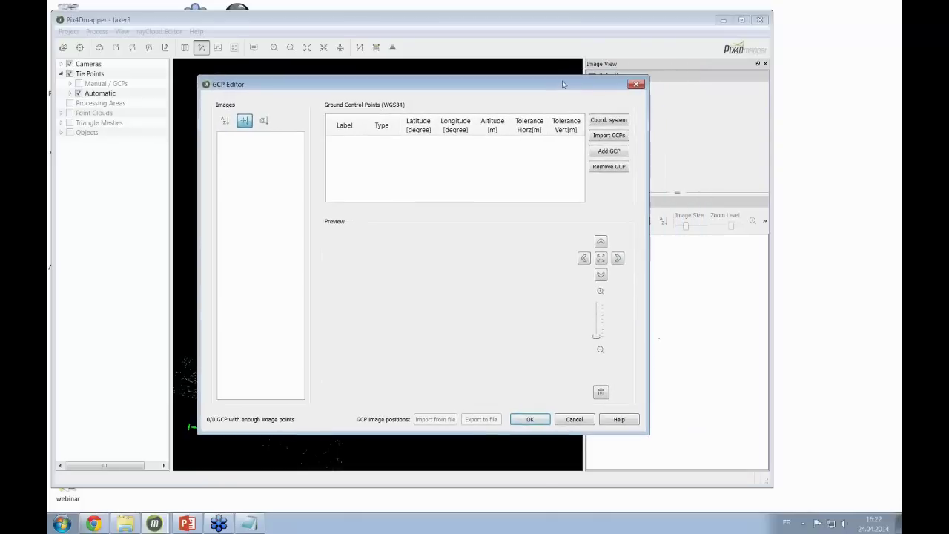
# Set the GCP coordinate system to datum CH1903+ with the CH1903+ / LV95 coordinate system.
pyautogui.click(601, 121)
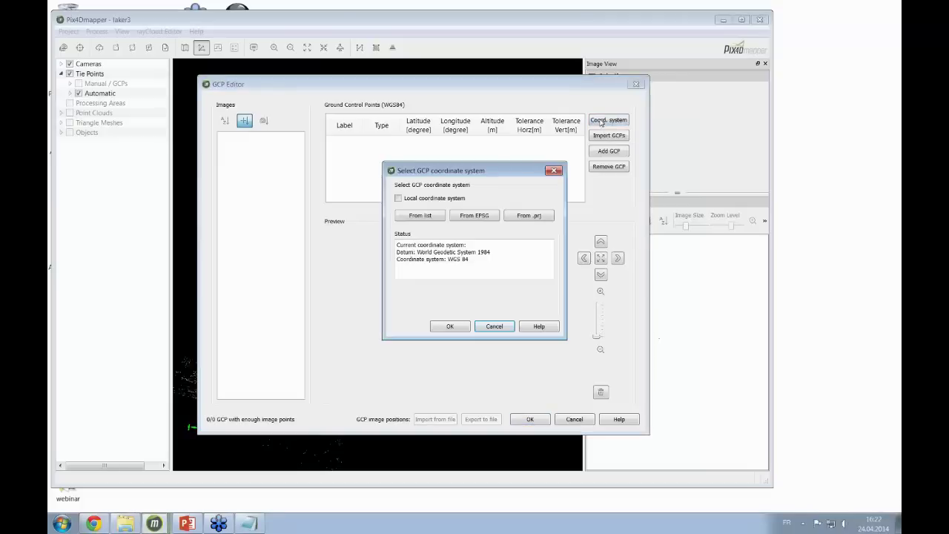
pyautogui.click(418, 215)
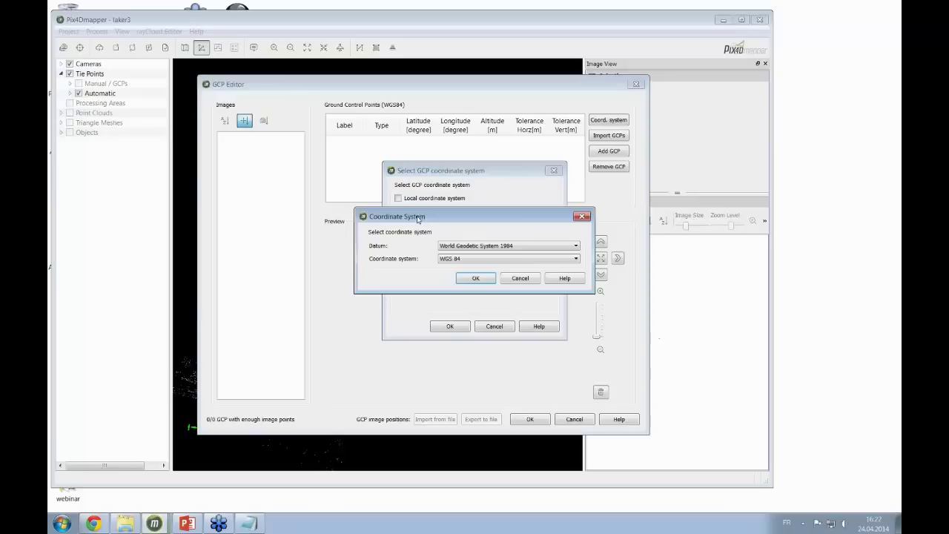
pyautogui.click(473, 247)
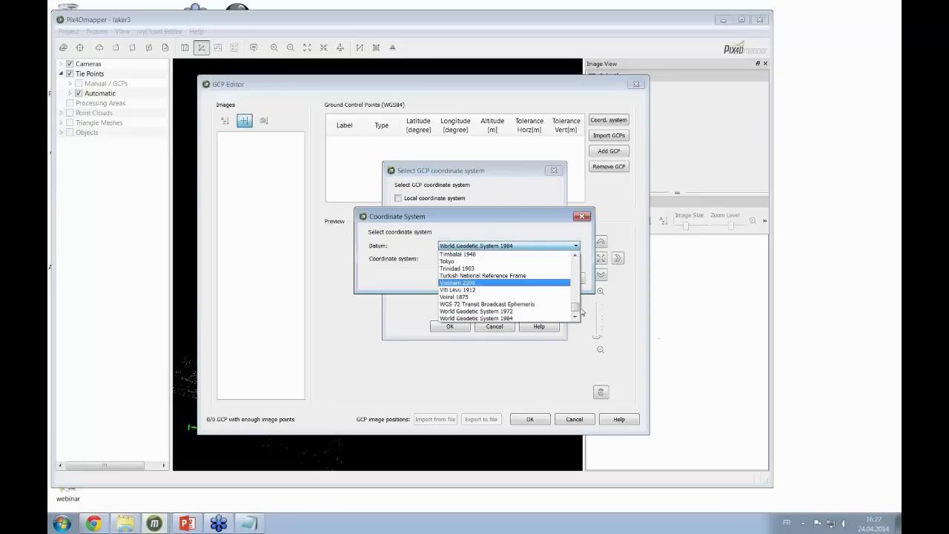
pyautogui.moveTo(576, 311); pyautogui.dragTo(576, 279)
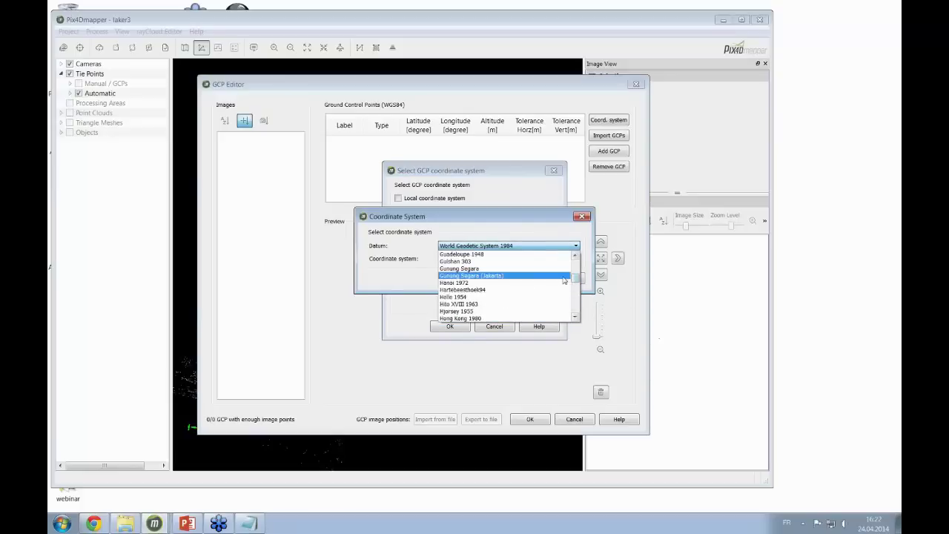
pyautogui.press('c')
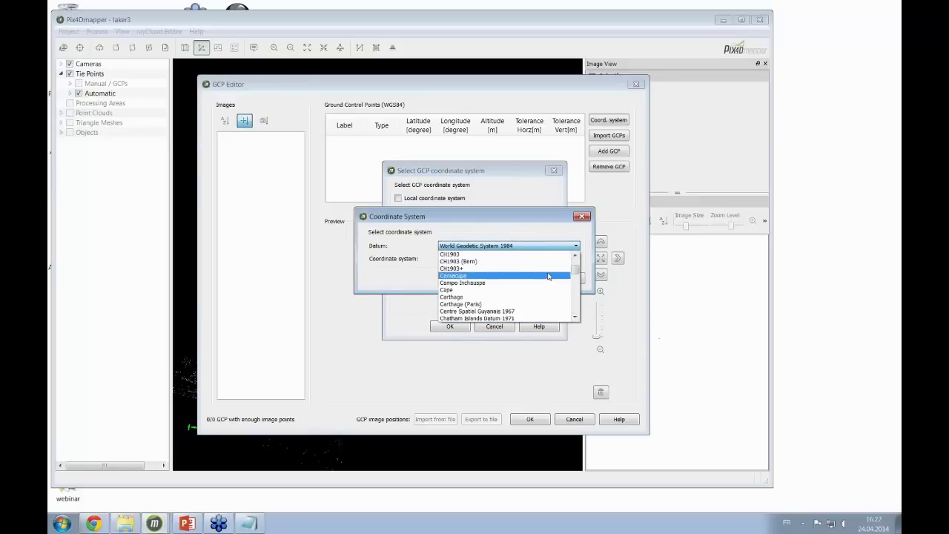
pyautogui.click(541, 269)
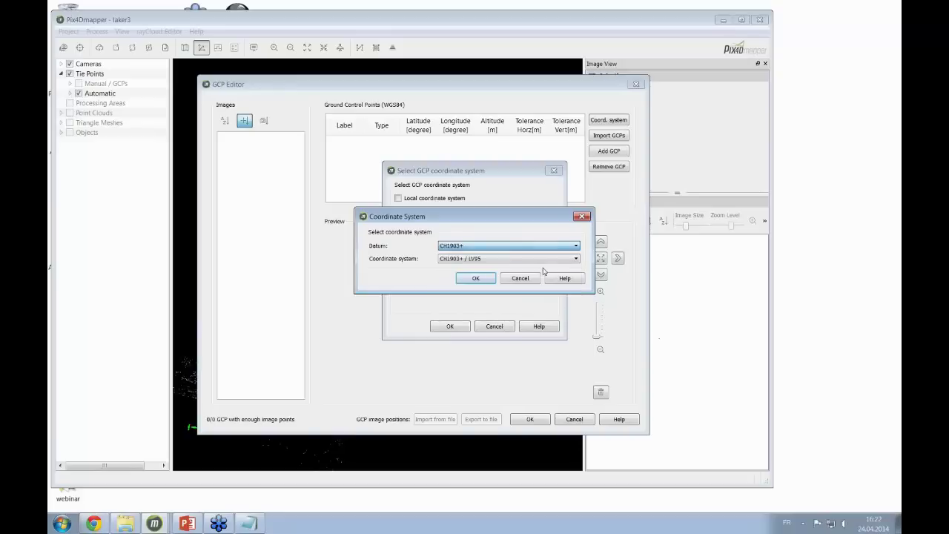
pyautogui.click(476, 280)
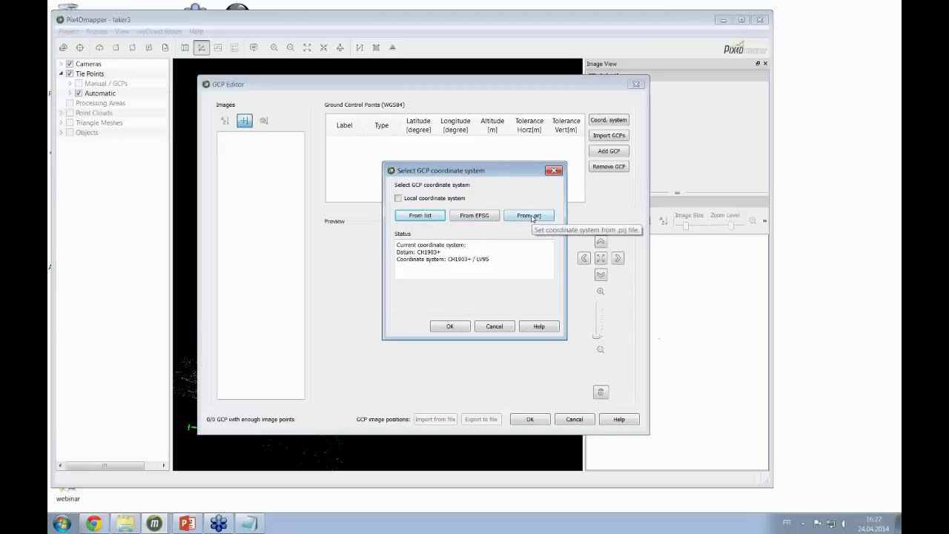
pyautogui.click(450, 327)
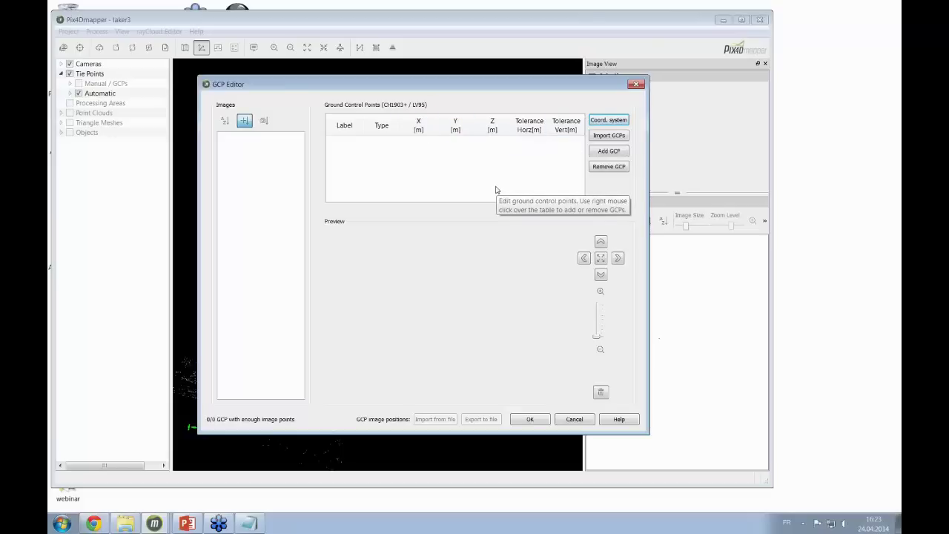
# Import the ground control points from 20130816_GCP_LV95_LHN95.txt in the 130816_Photos_GCP folder.
pyautogui.click(602, 137)
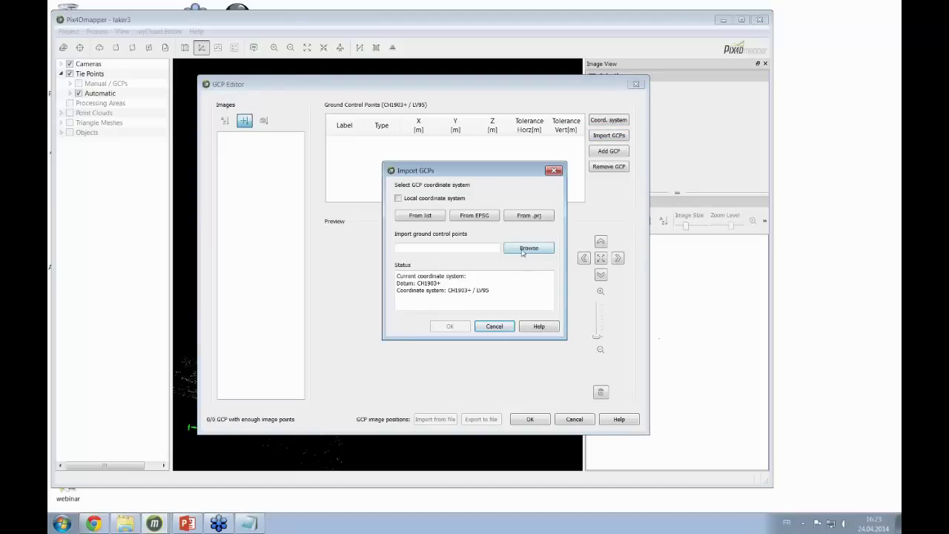
pyautogui.click(522, 252)
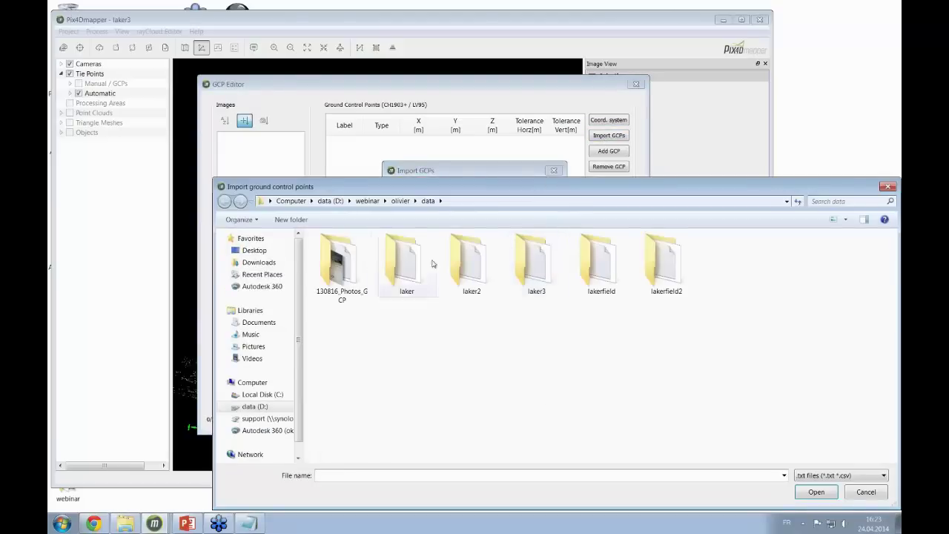
pyautogui.doubleClick(344, 263)
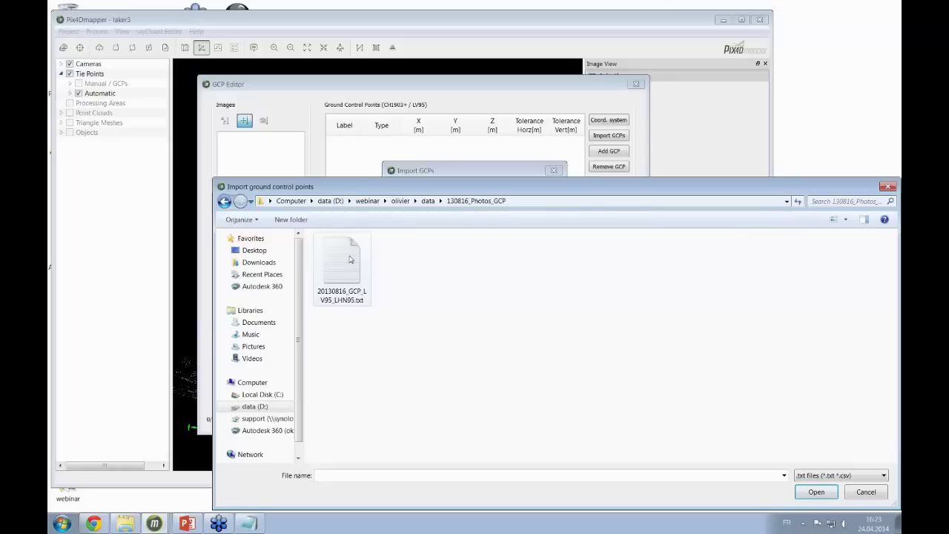
pyautogui.click(350, 260)
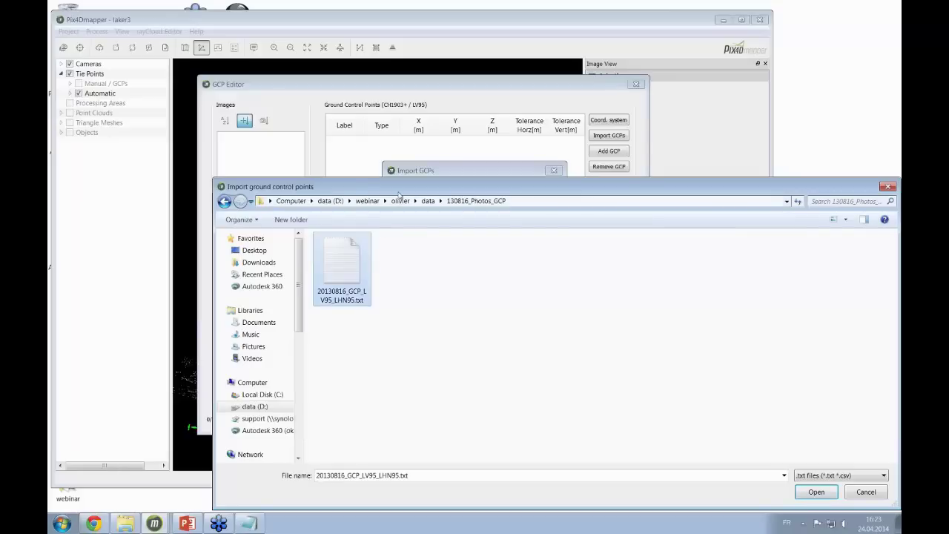
pyautogui.moveTo(402, 192); pyautogui.dragTo(294, 75)
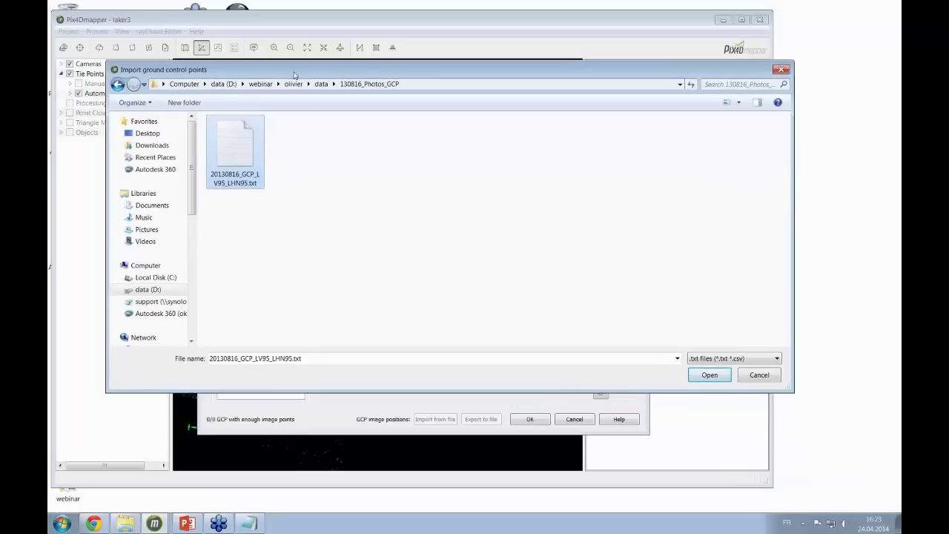
pyautogui.click(709, 375)
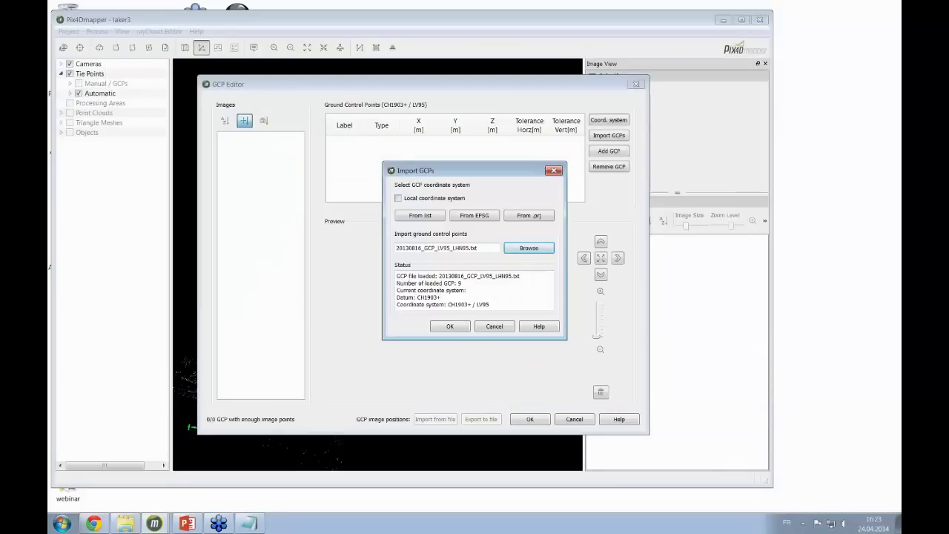
pyautogui.click(450, 327)
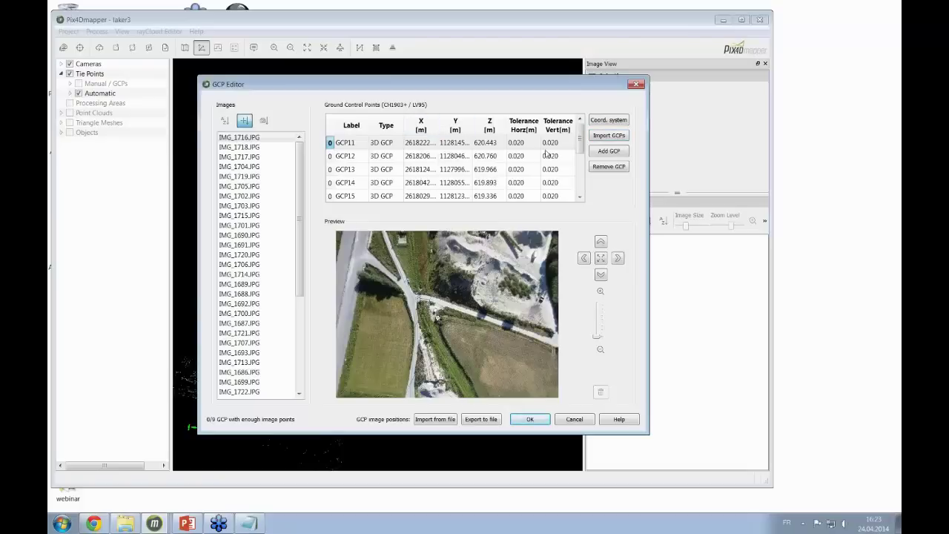
# Review the imported GCP table, accept the GCPs, and let the output coordinate system be replaced.
pyautogui.moveTo(582, 139)
pyautogui.mouseDown()
pyautogui.moveTo(581, 178)
pyautogui.moveTo(580, 139)
pyautogui.mouseUp()
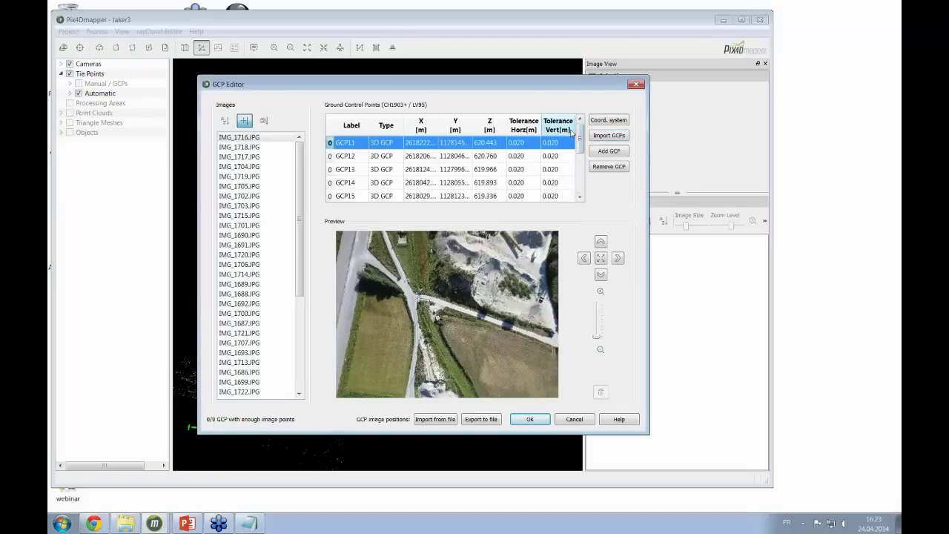
pyautogui.press('Tab')
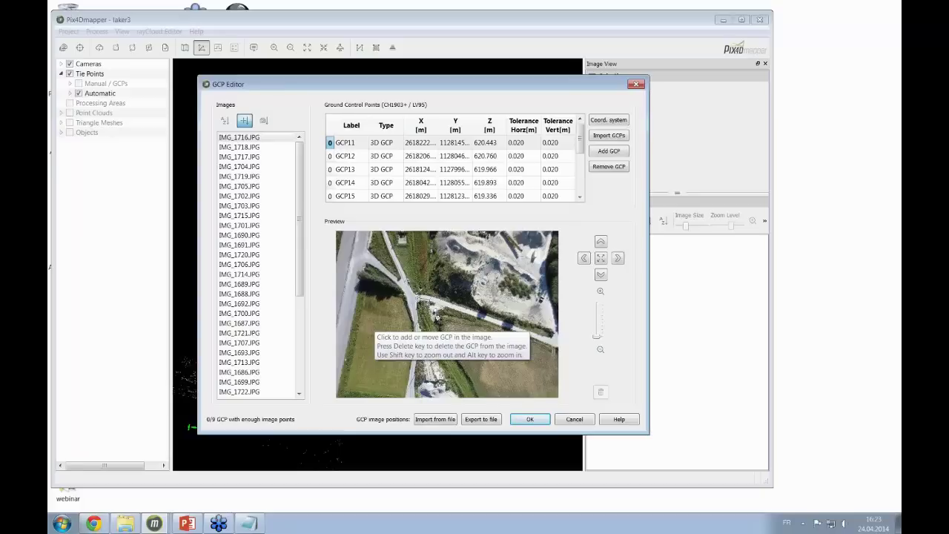
pyautogui.click(532, 420)
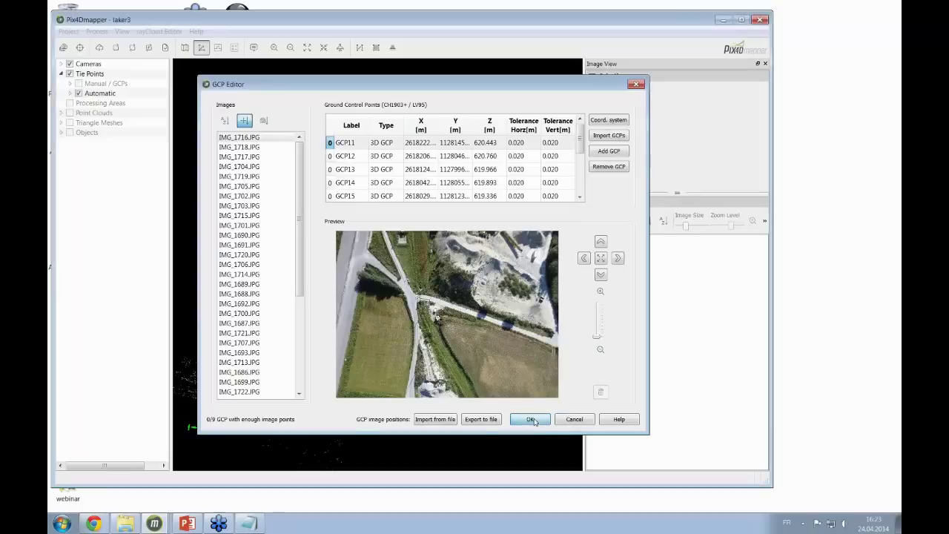
pyautogui.click(467, 278)
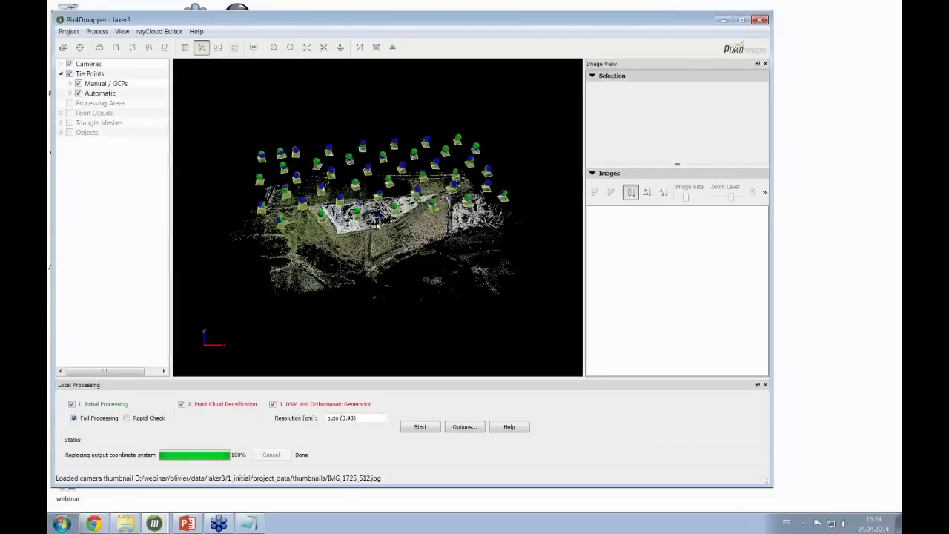
# Close the local processing settings and hide the cameras in the 3D view of the quarry.
pyautogui.scroll(3, 377, 226)
pyautogui.click(765, 385)
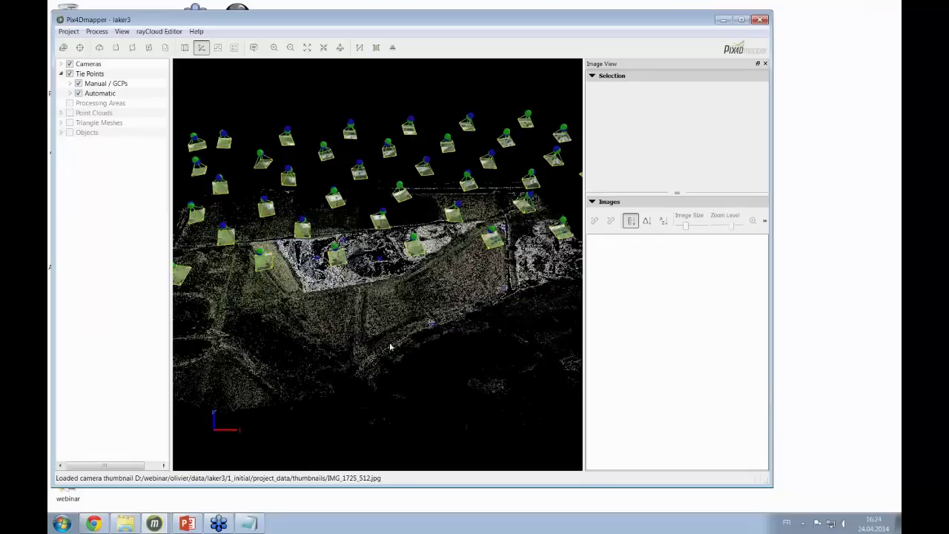
pyautogui.moveTo(341, 328); pyautogui.dragTo(584, 335)
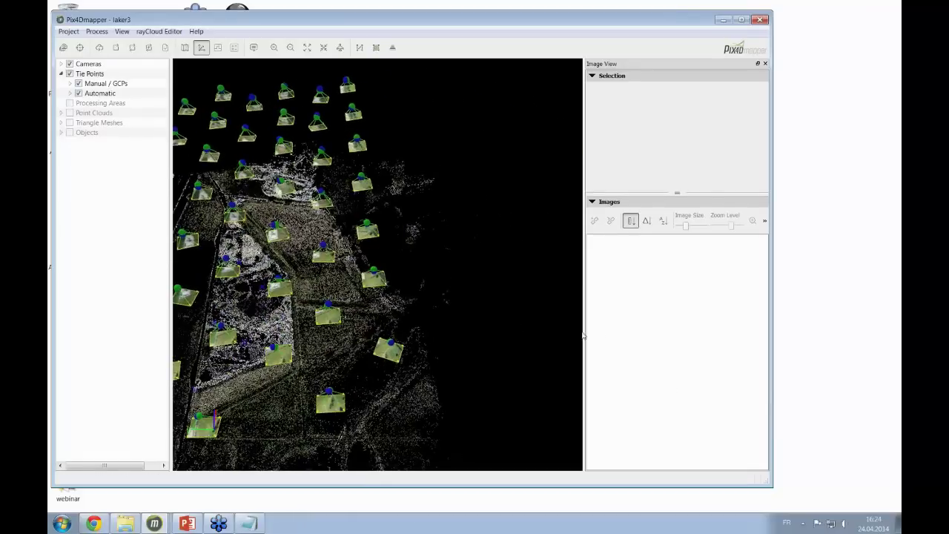
pyautogui.moveTo(287, 329); pyautogui.dragTo(377, 295)
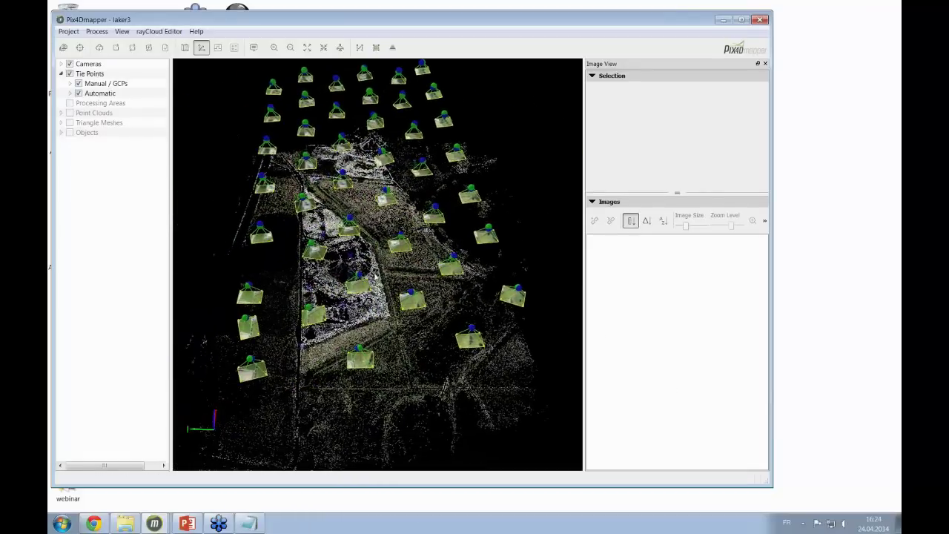
pyautogui.click(69, 65)
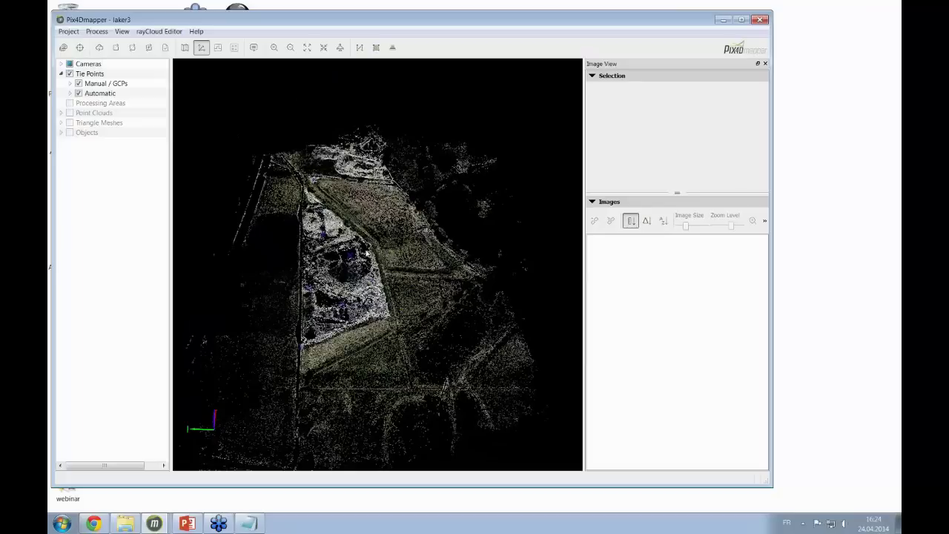
# Examine the GCP marks up close and from the side against the surrounding automatic tie points.
pyautogui.scroll(5, 348, 263)
pyautogui.moveTo(347, 257); pyautogui.dragTo(334, 352)
pyautogui.scroll(3, 341, 133)
pyautogui.scroll(3, 373, 250)
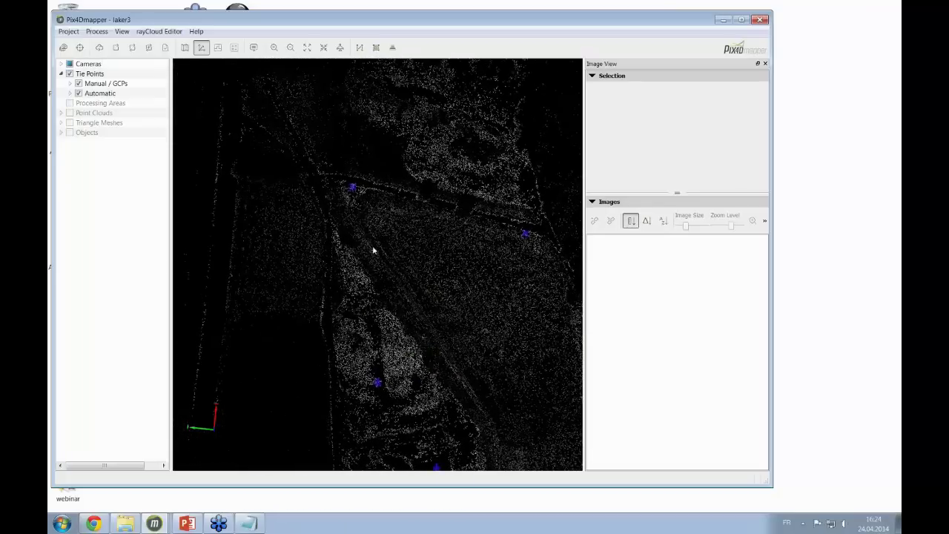
pyautogui.scroll(3, 351, 186)
pyautogui.scroll(2, 367, 224)
pyautogui.scroll(2, 366, 224)
pyautogui.moveTo(371, 249); pyautogui.dragTo(297, 388)
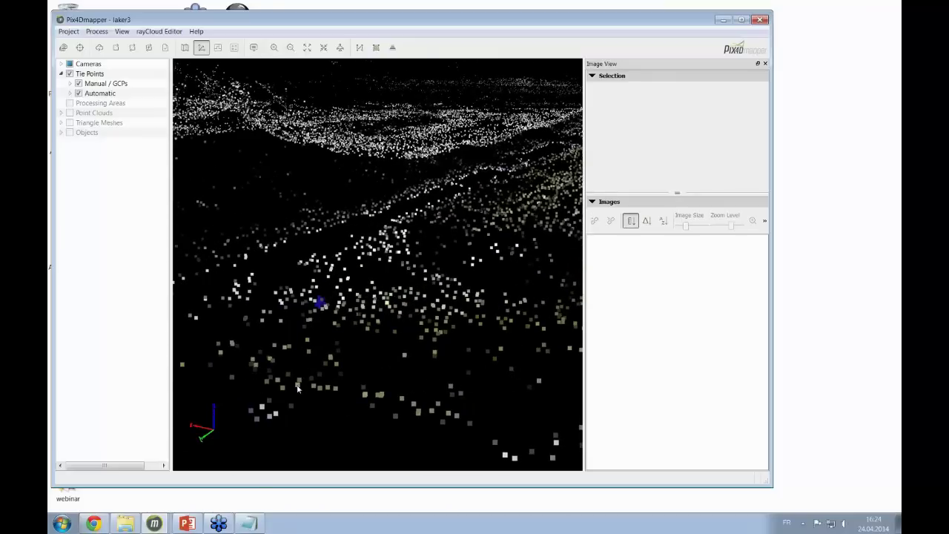
pyautogui.moveTo(418, 251); pyautogui.dragTo(261, 339)
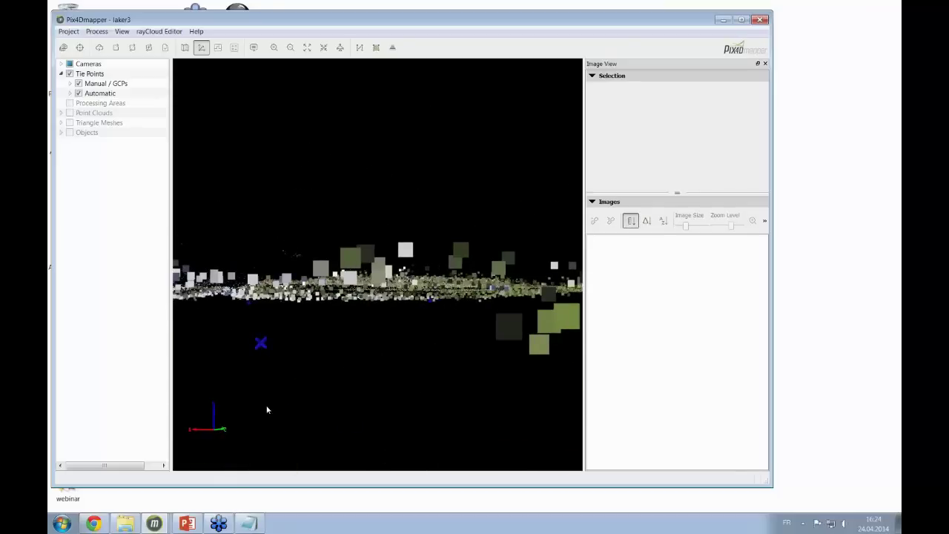
pyautogui.moveTo(323, 317); pyautogui.dragTo(280, 381)
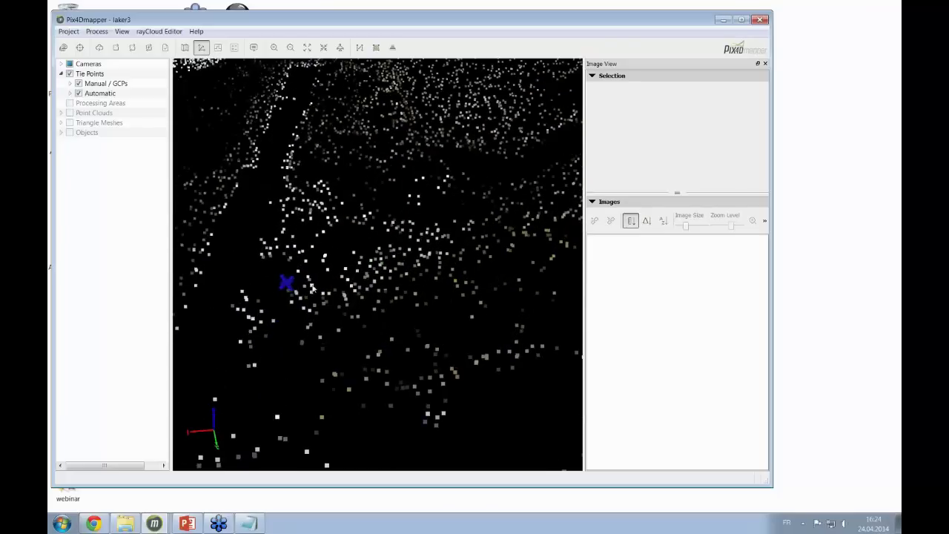
# Select the GCP11 mark in the 3D view, widen the image view, and orbit around the mark.
pyautogui.moveTo(311, 288); pyautogui.dragTo(495, 305)
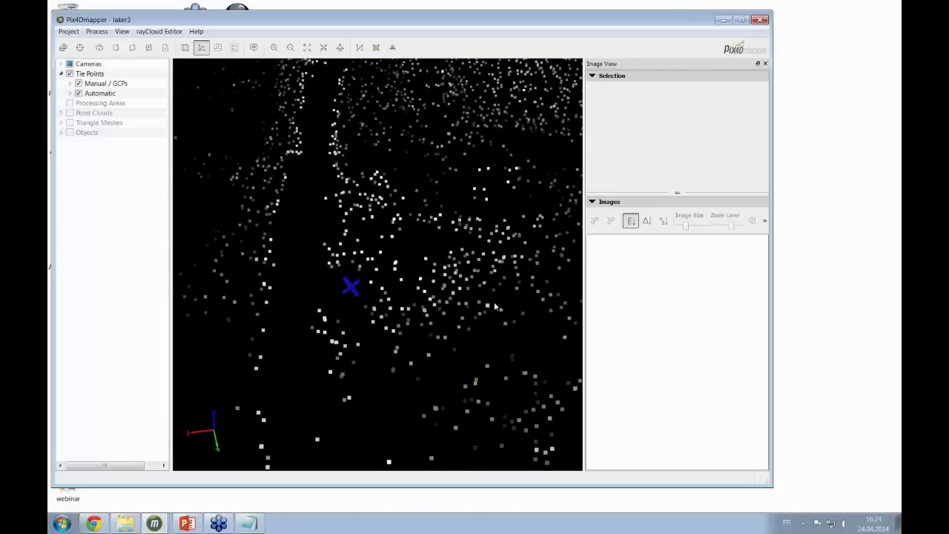
pyautogui.click(352, 287)
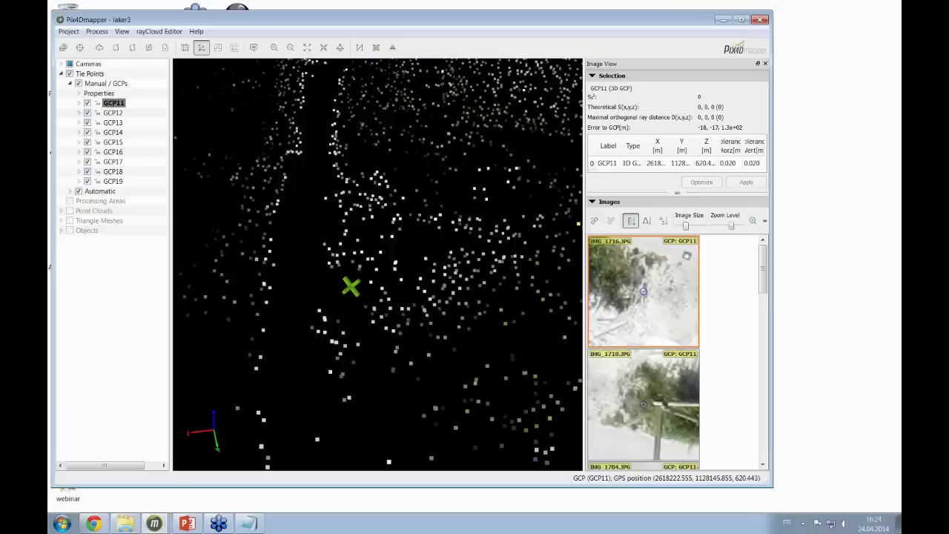
pyautogui.moveTo(585, 243); pyautogui.dragTo(423, 253)
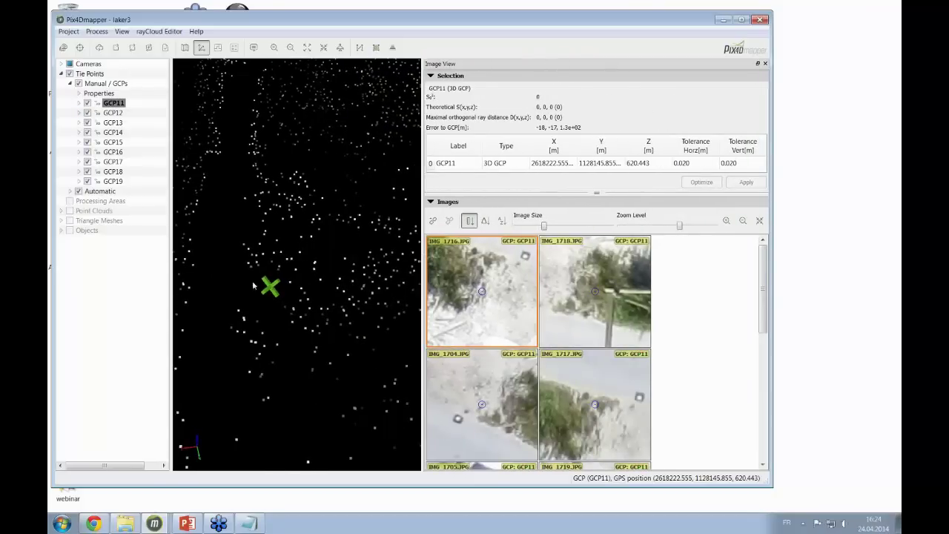
pyautogui.moveTo(282, 291)
pyautogui.mouseDown()
pyautogui.moveTo(261, 324)
pyautogui.moveTo(270, 348)
pyautogui.moveTo(212, 239)
pyautogui.moveTo(220, 338)
pyautogui.mouseUp()
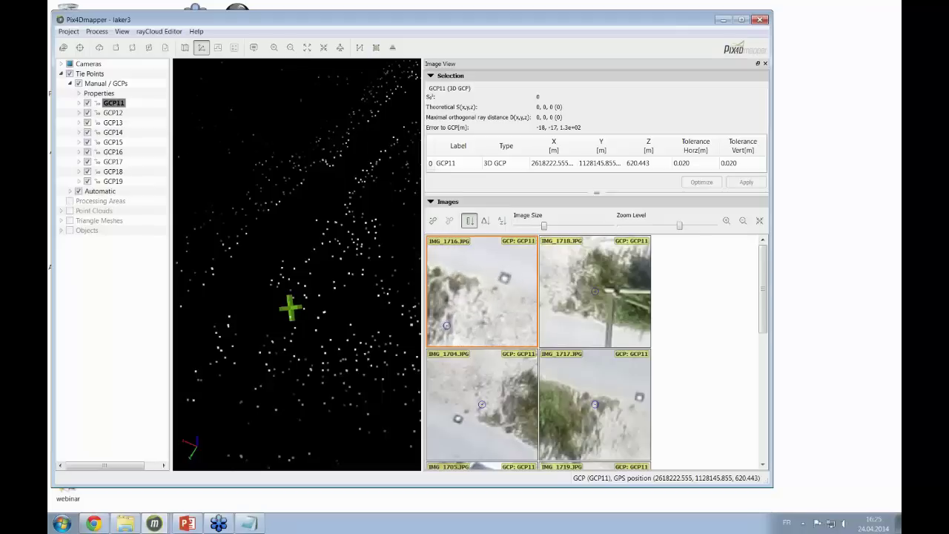
# Locate the ground target in the GCP11 images and mark GCP11 on the white square's corner in IMG_1716.JPG.
pyautogui.click(595, 291)
pyautogui.scroll(-5, 595, 291)
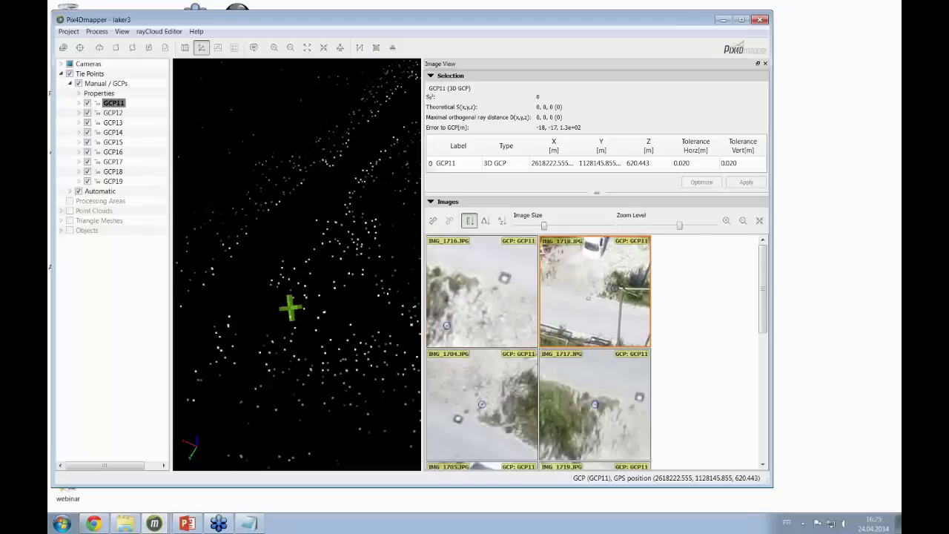
pyautogui.scroll(3, 594, 291)
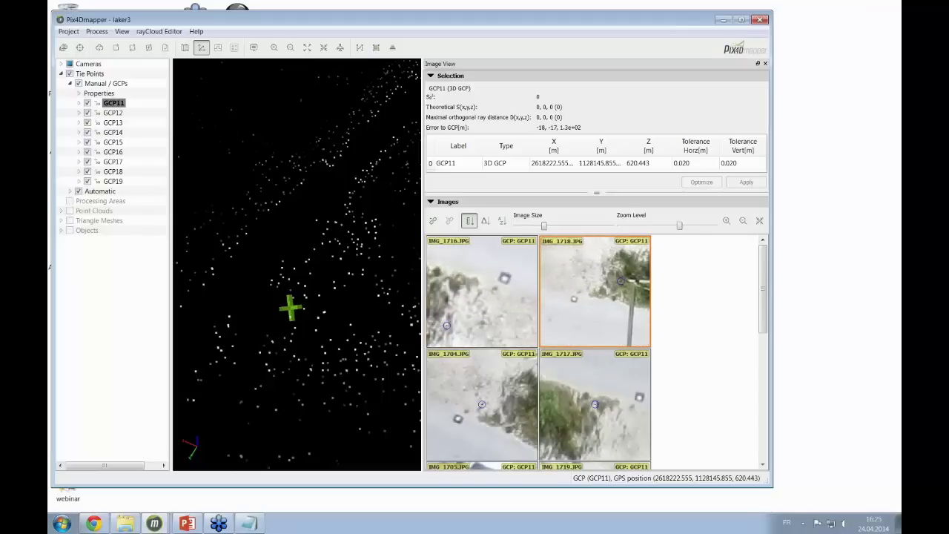
pyautogui.click(482, 404)
pyautogui.scroll(3, 482, 404)
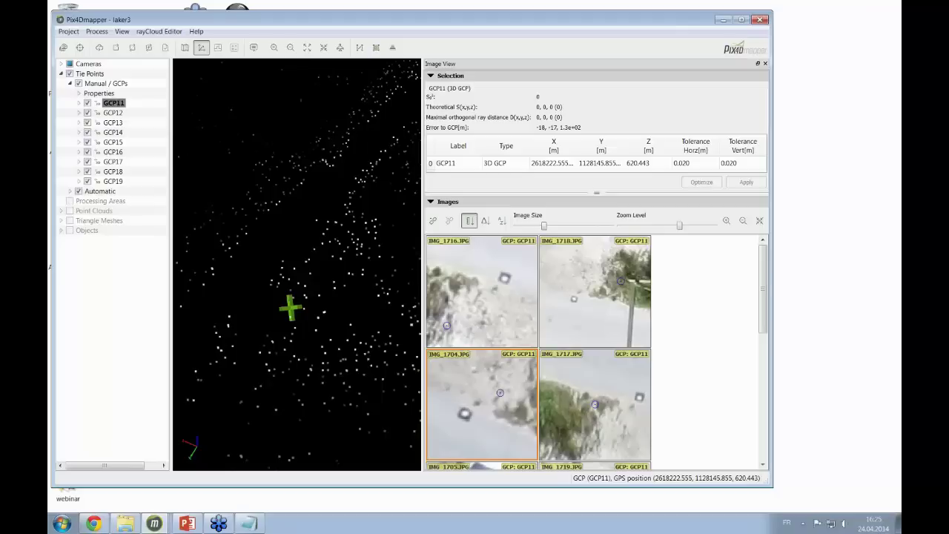
pyautogui.click(482, 291)
pyautogui.moveTo(482, 292); pyautogui.dragTo(468, 309)
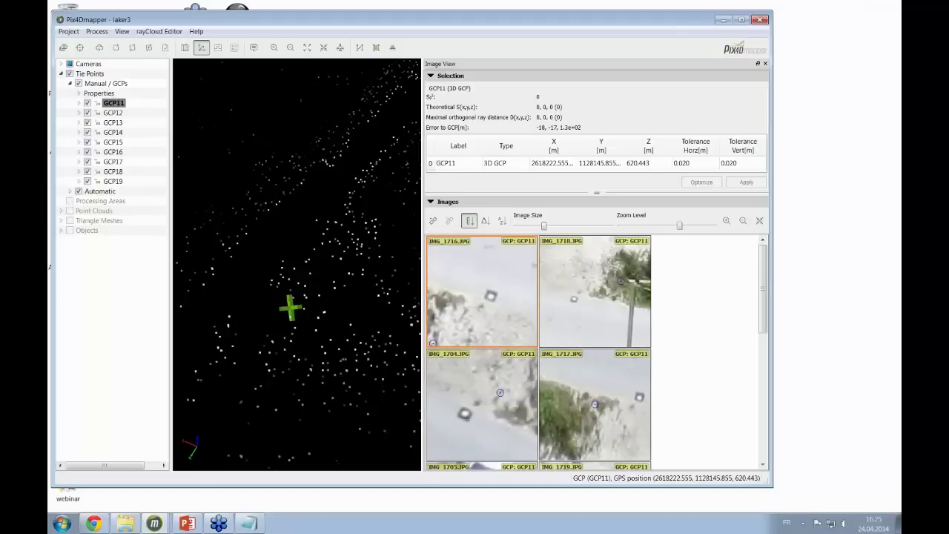
pyautogui.scroll(6, 482, 296)
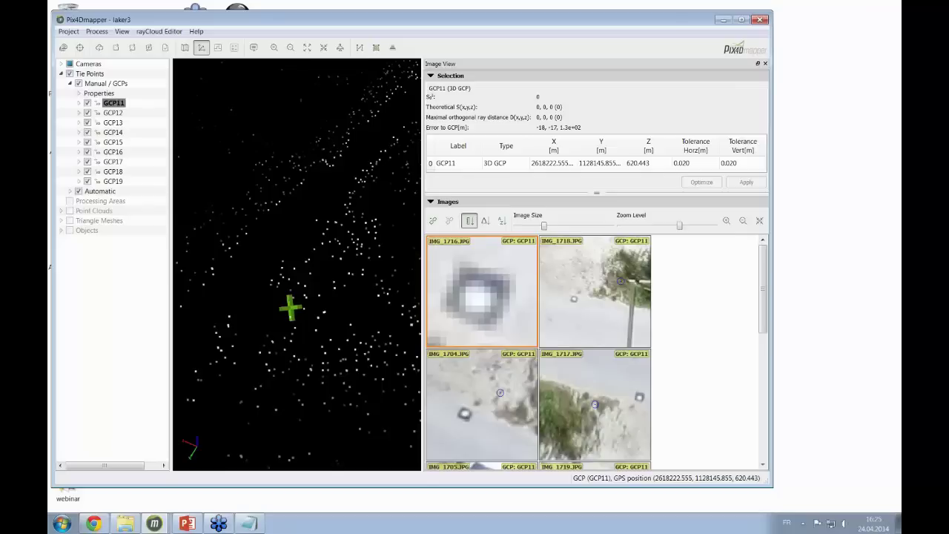
pyautogui.click(472, 284)
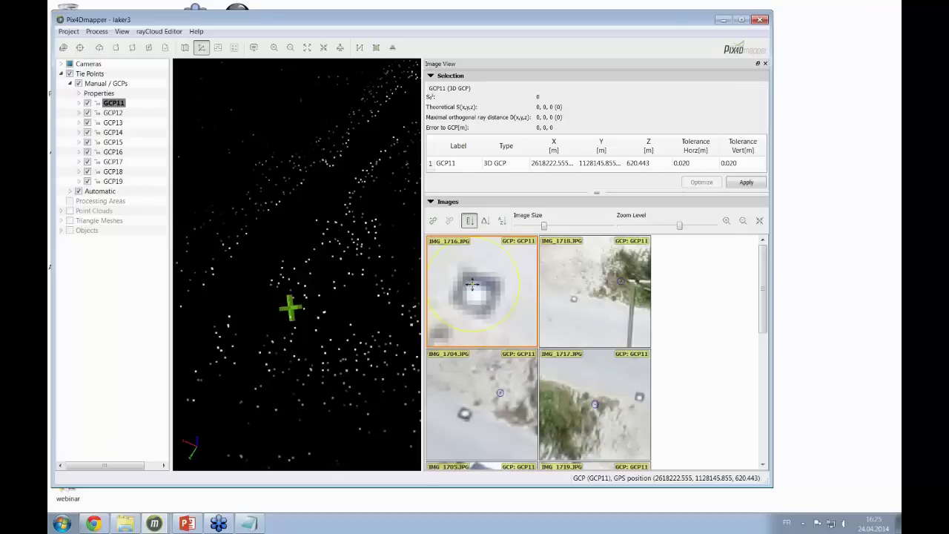
# Mark GCP11 on the target's corner in IMG_1718.JPG, fit three images per row, and apply the marks.
pyautogui.click(593, 297)
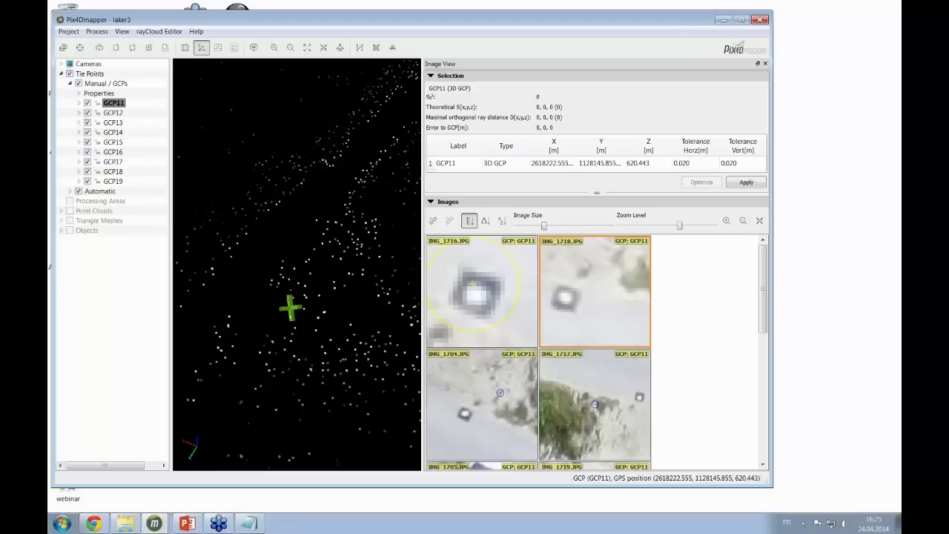
pyautogui.click(569, 301)
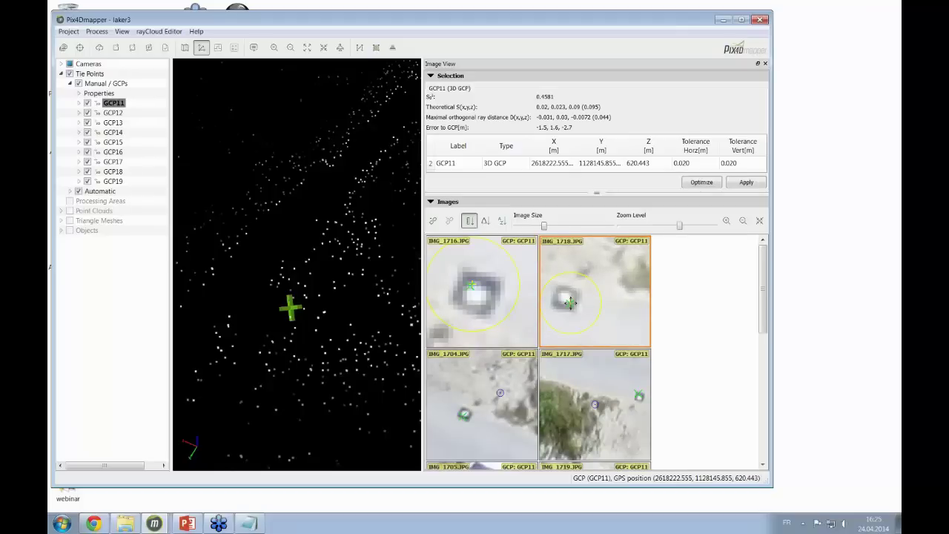
pyautogui.moveTo(544, 226); pyautogui.dragTo(542, 227)
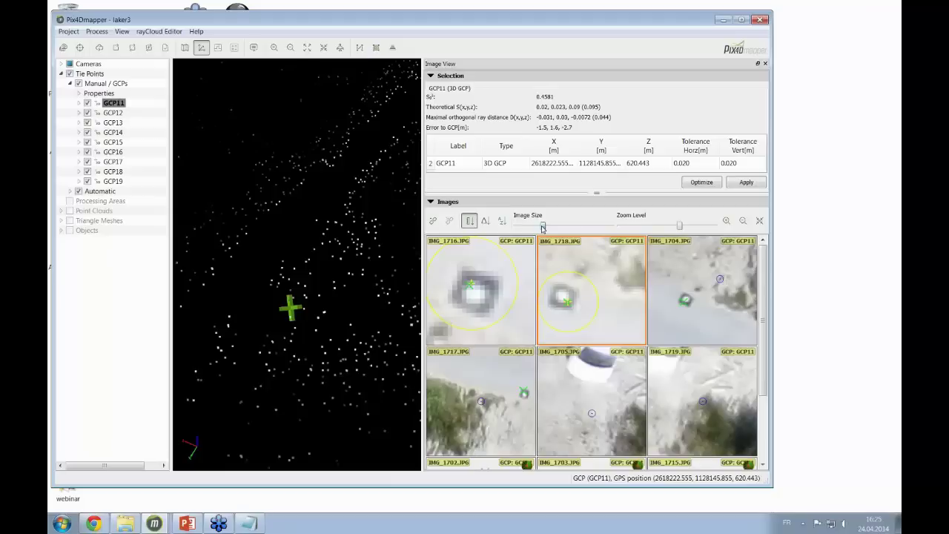
pyautogui.click(746, 182)
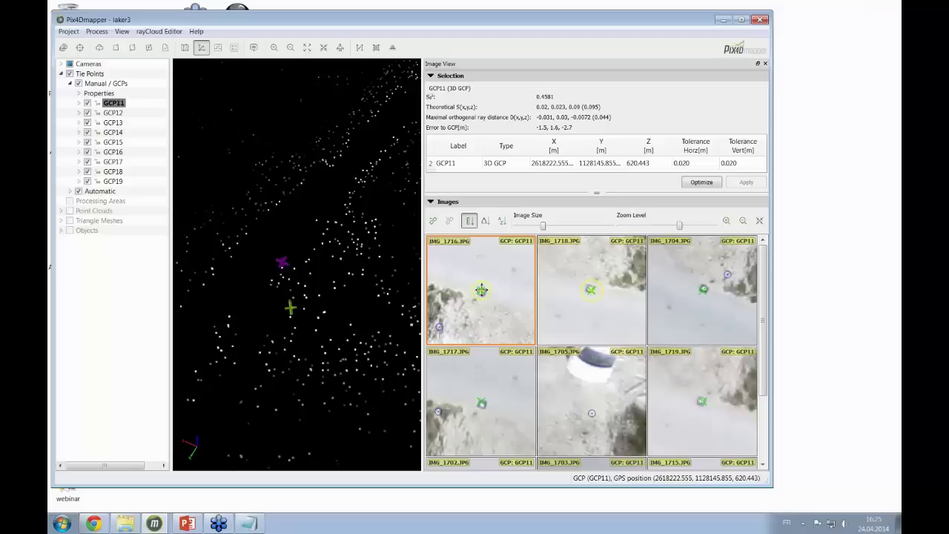
# Show the calibrated cameras again and inspect the rays running to GCP11 in the 3D view.
pyautogui.click(61, 63)
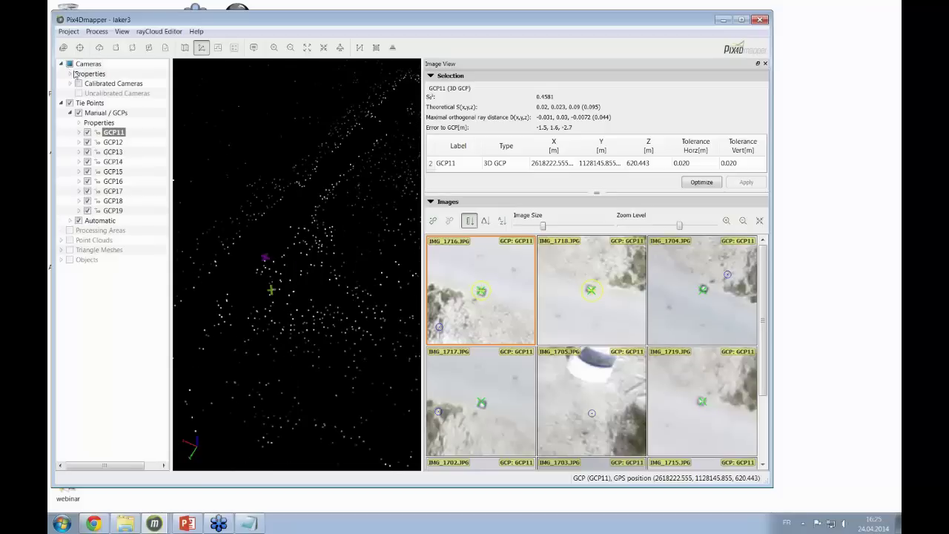
pyautogui.click(79, 83)
pyautogui.moveTo(246, 304); pyautogui.dragTo(267, 306)
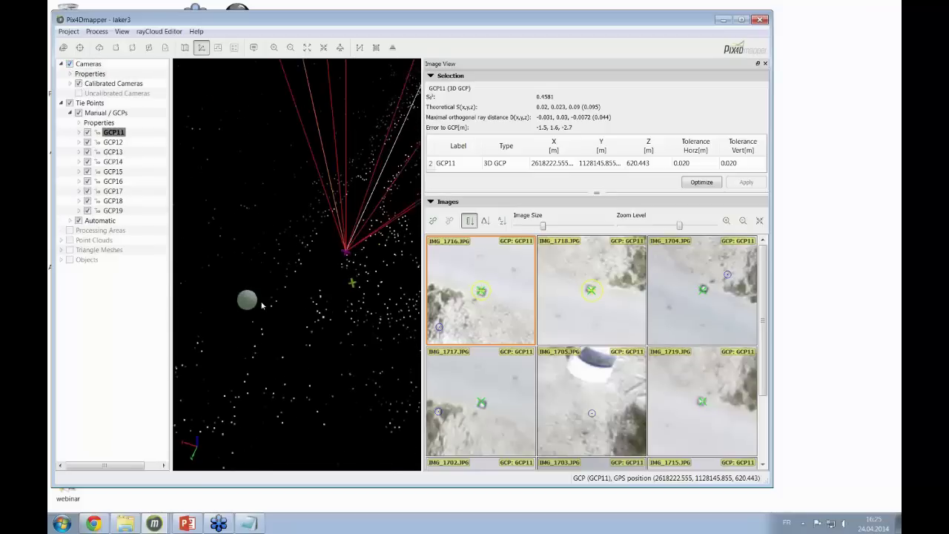
pyautogui.moveTo(333, 284); pyautogui.dragTo(309, 216)
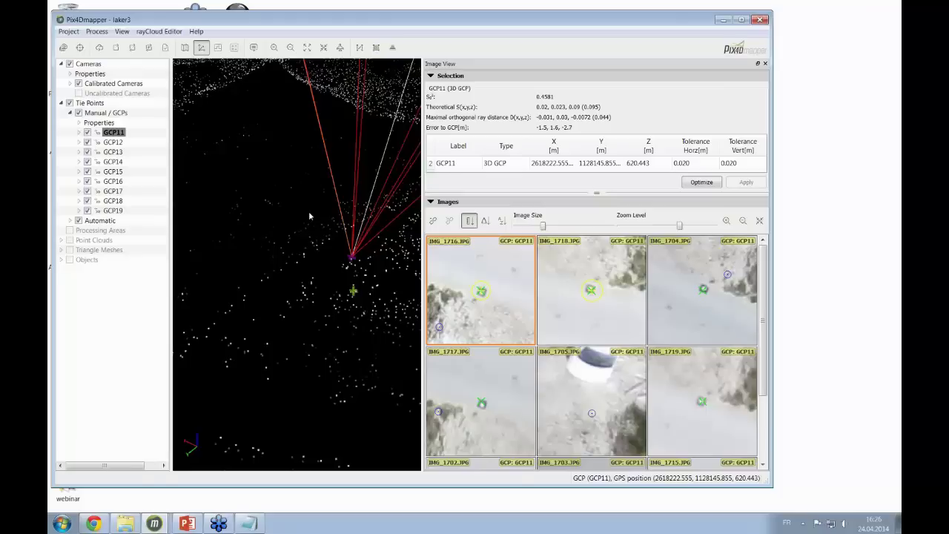
# Examine the GCP11 marks up close on the targets in IMG_1718.JPG and IMG_1716.JPG.
pyautogui.click(596, 285)
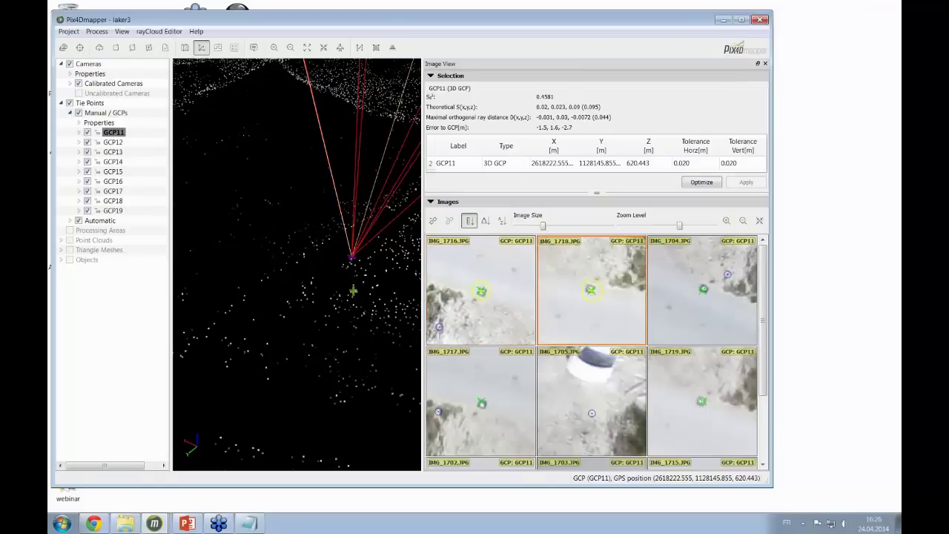
pyautogui.scroll(4, 596, 286)
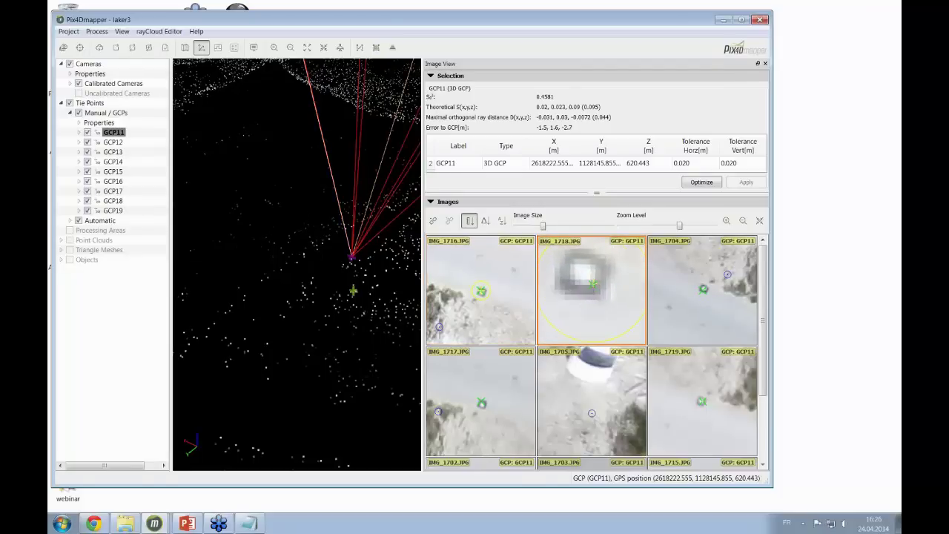
pyautogui.click(480, 289)
pyautogui.scroll(5, 480, 289)
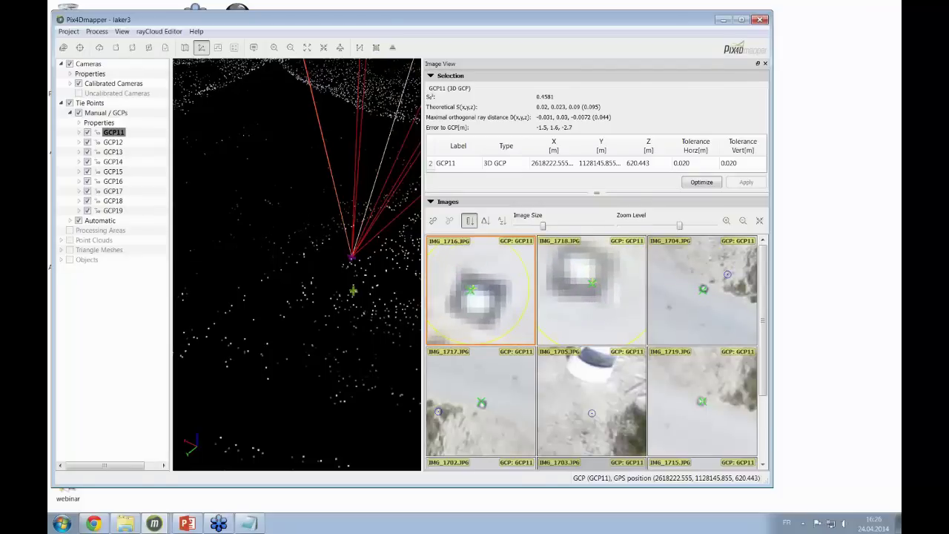
pyautogui.scroll(-2, 470, 289)
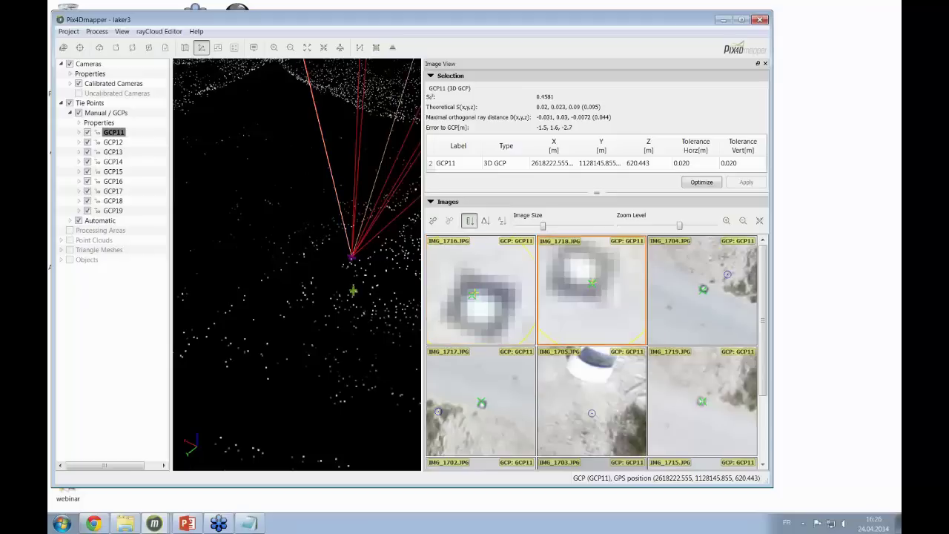
pyautogui.scroll(2, 698, 291)
pyautogui.scroll(-2, 589, 285)
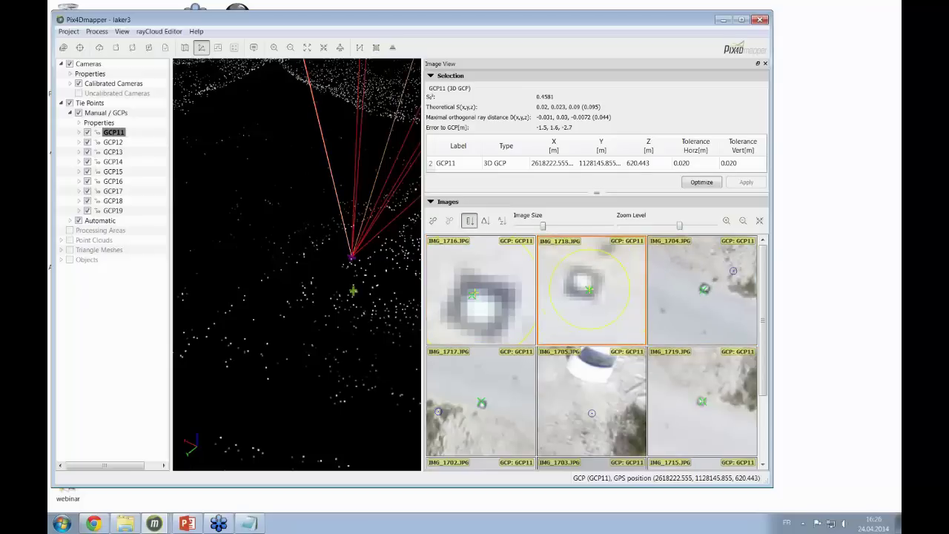
pyautogui.scroll(-2, 489, 296)
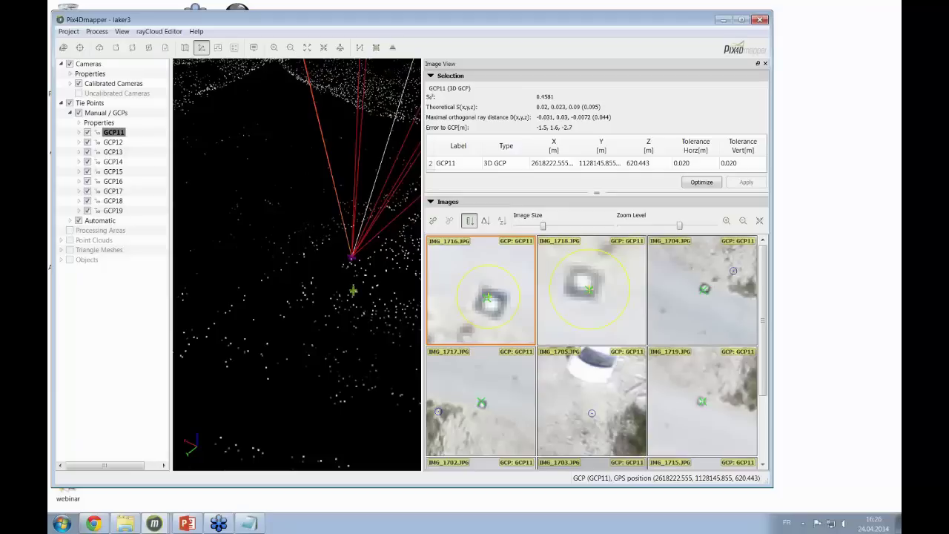
# Check the estimated GCP11 positions at close zoom across the images and mark the target's corner in IMG_1717.JPG.
pyautogui.moveTo(768, 269); pyautogui.dragTo(768, 342)
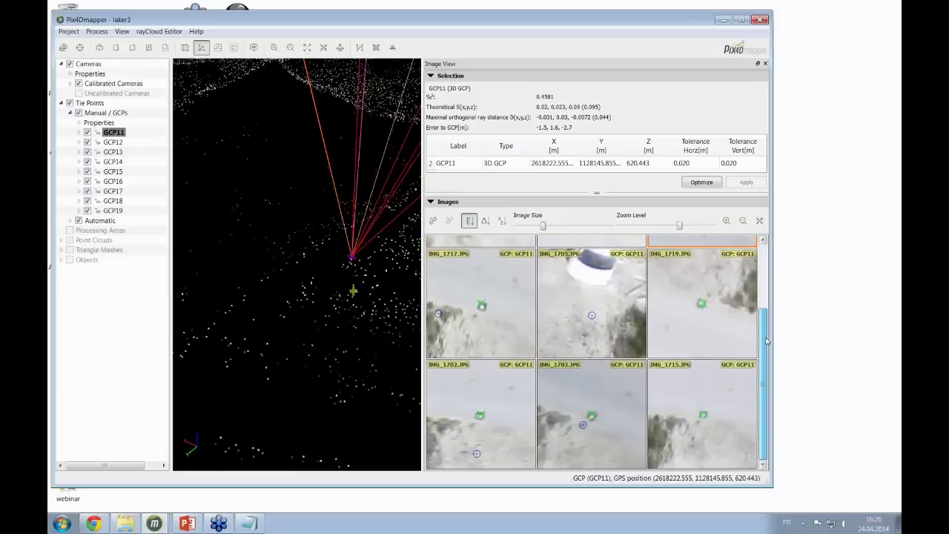
pyautogui.scroll(3, 767, 341)
pyautogui.click(726, 220)
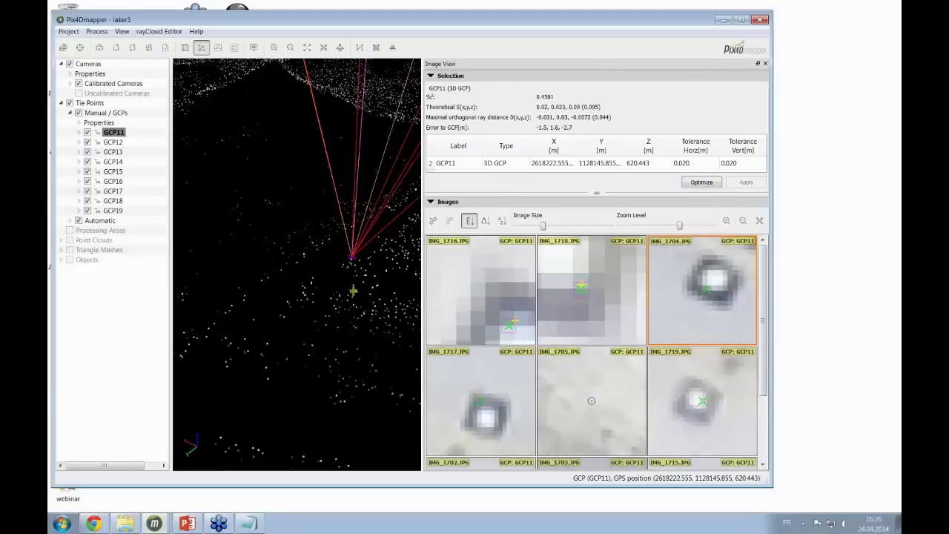
pyautogui.moveTo(765, 301)
pyautogui.mouseDown()
pyautogui.moveTo(767, 374)
pyautogui.moveTo(765, 288)
pyautogui.mouseUp()
pyautogui.click(706, 288)
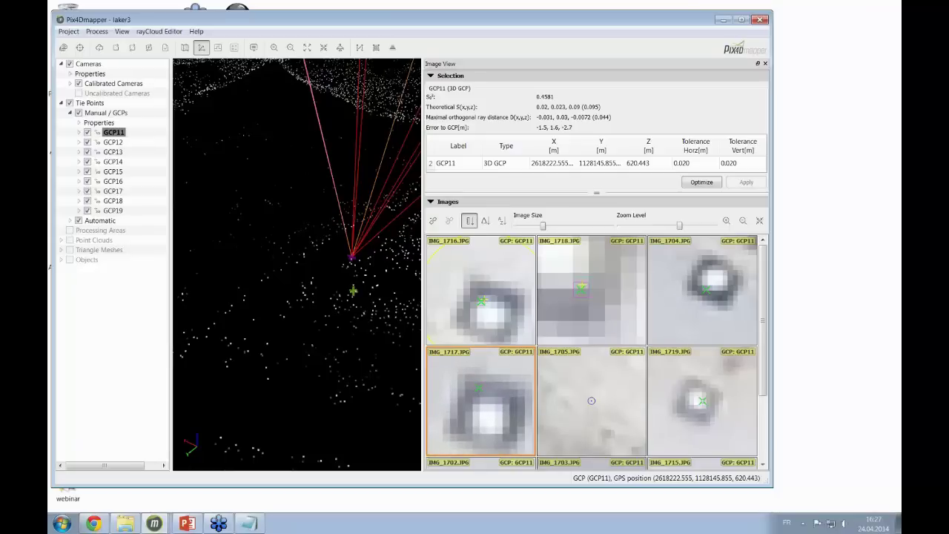
pyautogui.click(567, 280)
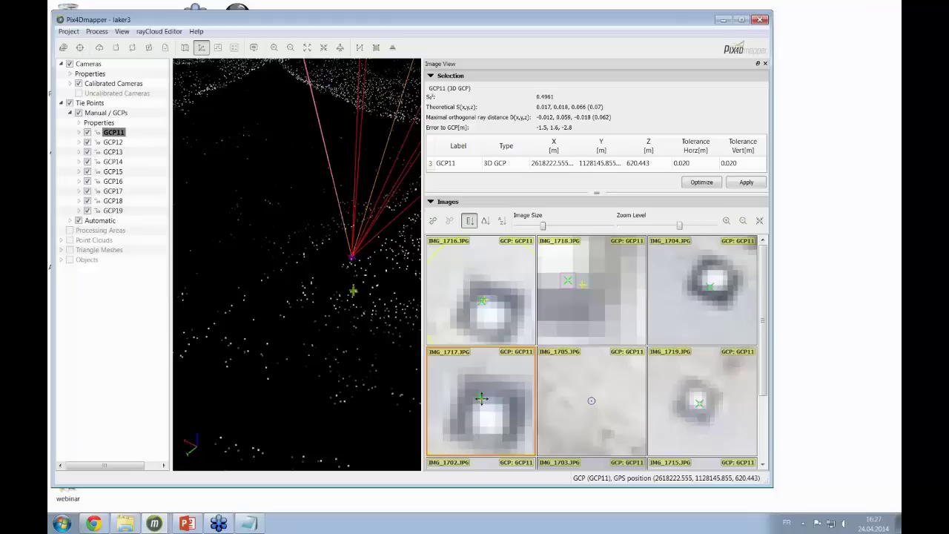
# Mark GCP11 on the corner of the white target square in IMG_1719.JPG.
pyautogui.scroll(3, 695, 398)
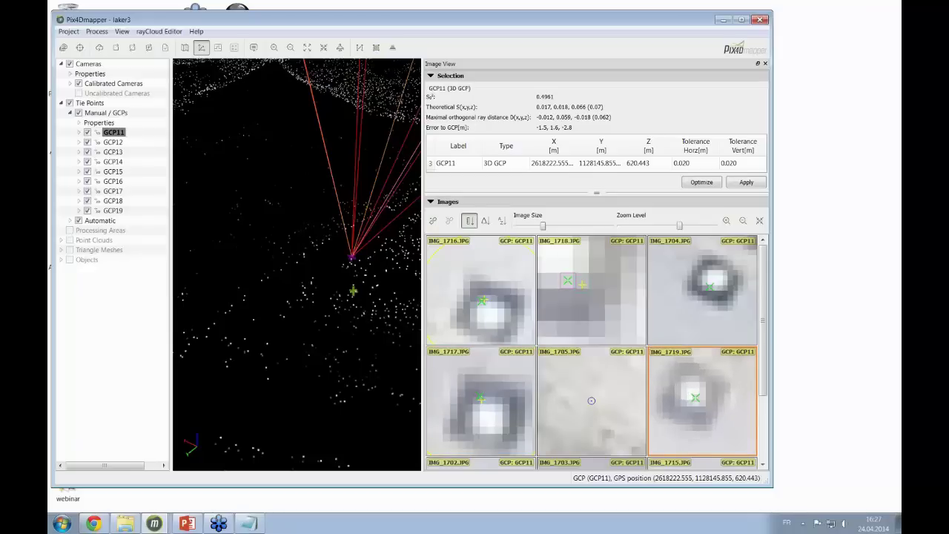
pyautogui.scroll(-2, 695, 398)
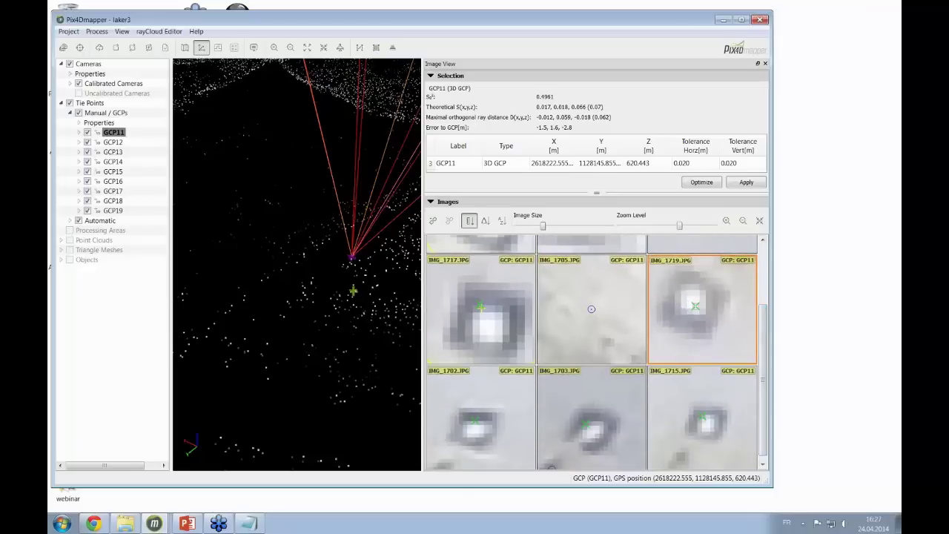
pyautogui.click(699, 309)
# Review the manual marks and estimated positions of GCP11 across all of its images.
pyautogui.moveTo(761, 346); pyautogui.dragTo(760, 257)
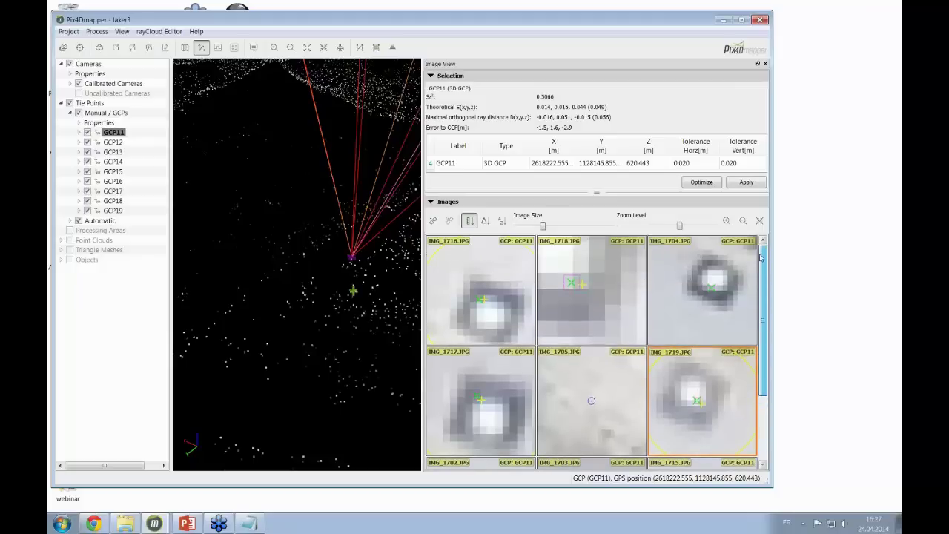
pyautogui.click(567, 288)
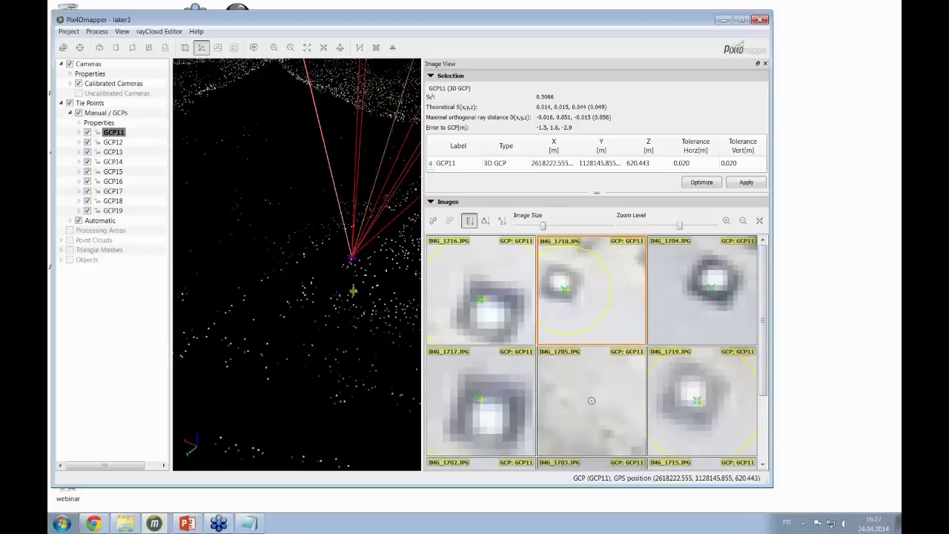
pyautogui.click(484, 412)
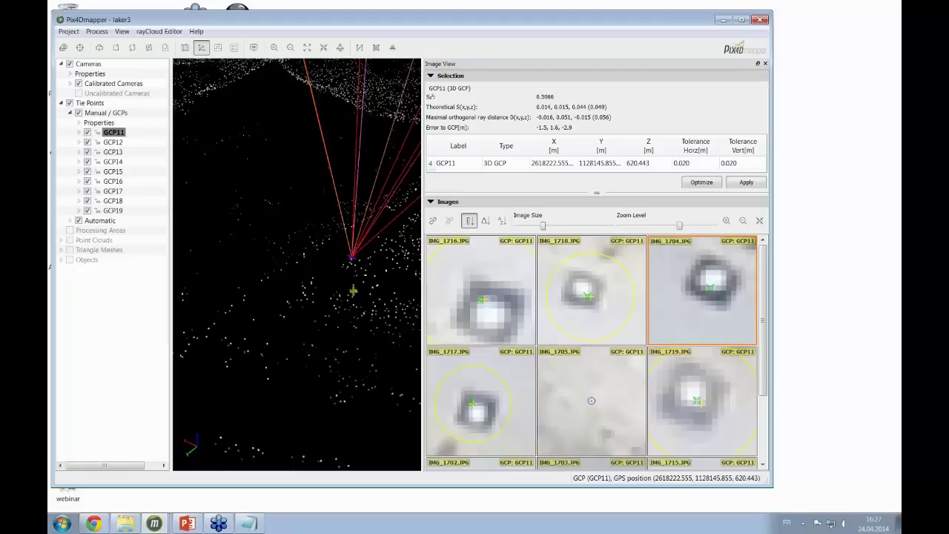
pyautogui.moveTo(764, 318); pyautogui.dragTo(764, 385)
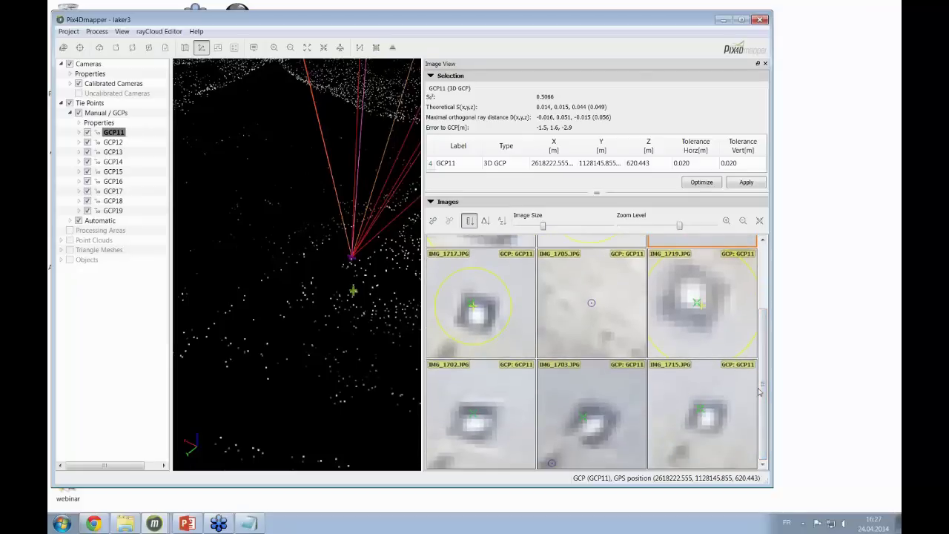
pyautogui.click(751, 393)
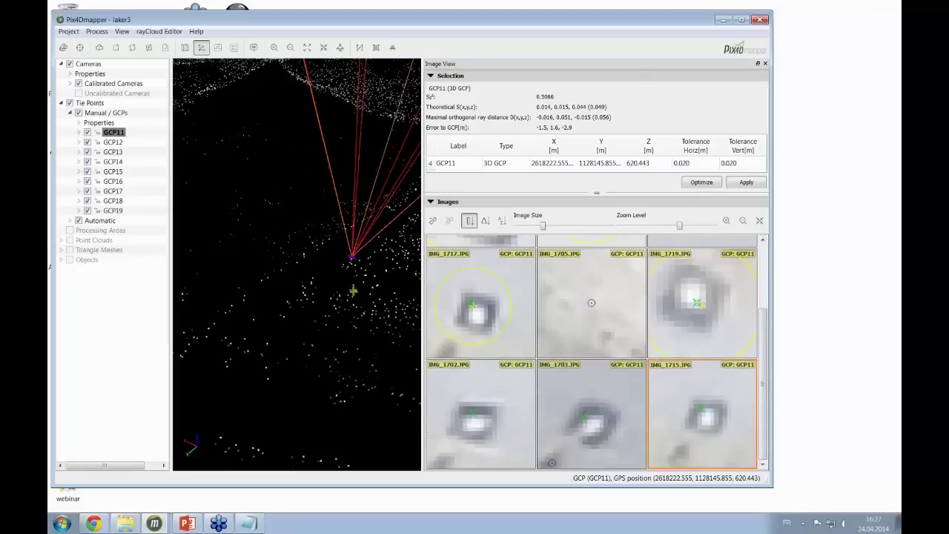
pyautogui.click(742, 319)
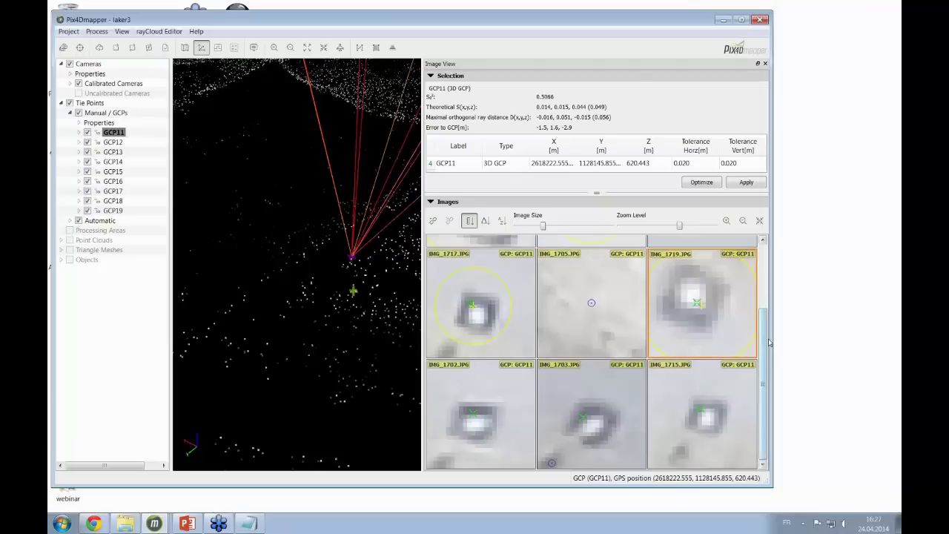
# Examine the GCP11 marks and estimated positions in IMG_1718.JPG, IMG_1719.JPG and IMG_1715.JPG at different zoom levels.
pyautogui.moveTo(765, 319); pyautogui.dragTo(763, 258)
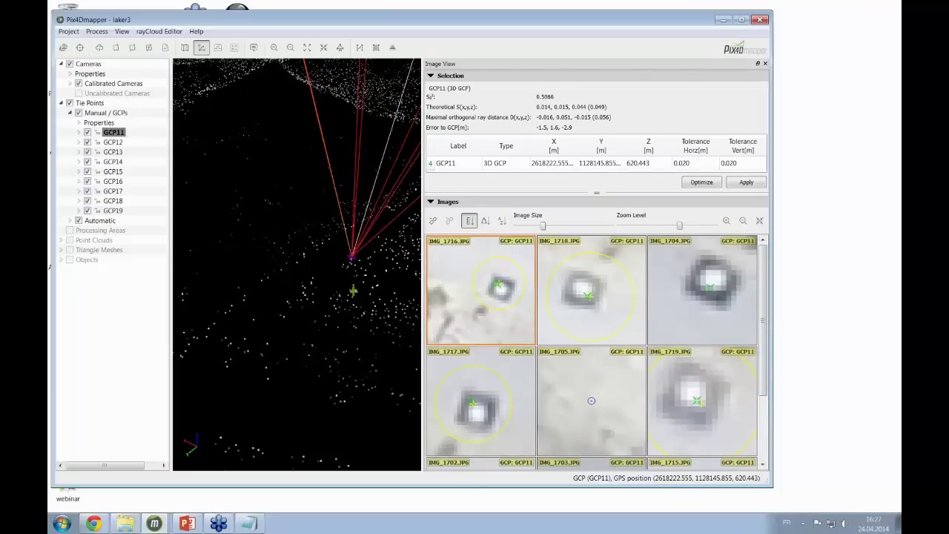
pyautogui.click(591, 290)
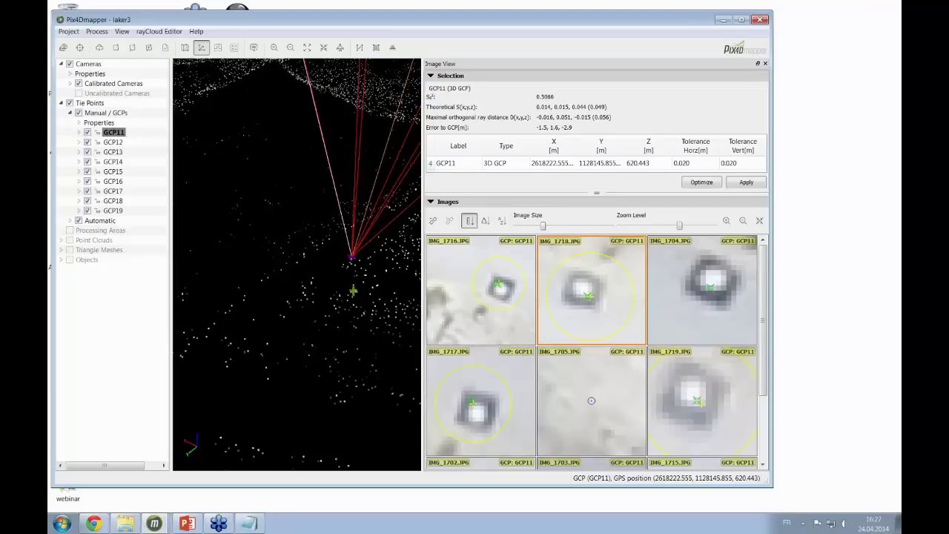
pyautogui.scroll(-3, 593, 352)
pyautogui.click(702, 415)
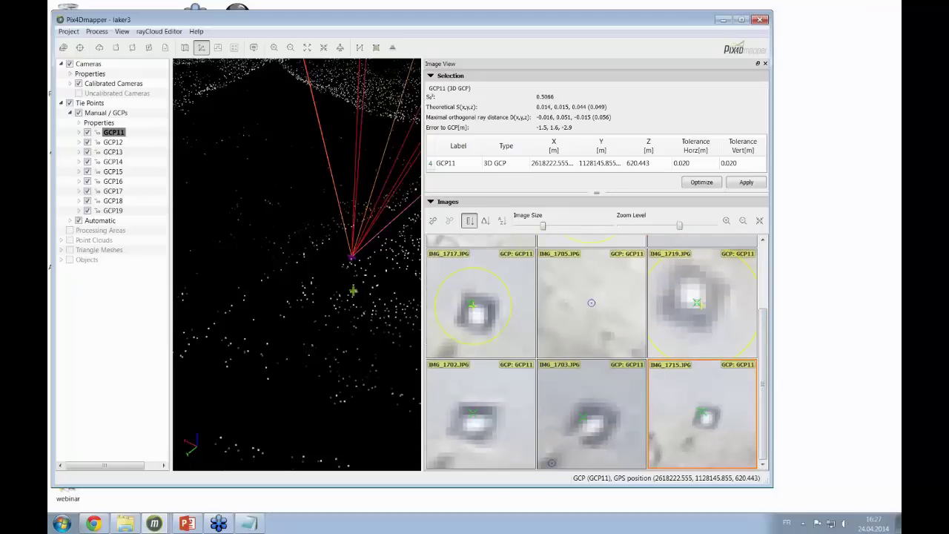
pyautogui.scroll(4, 702, 416)
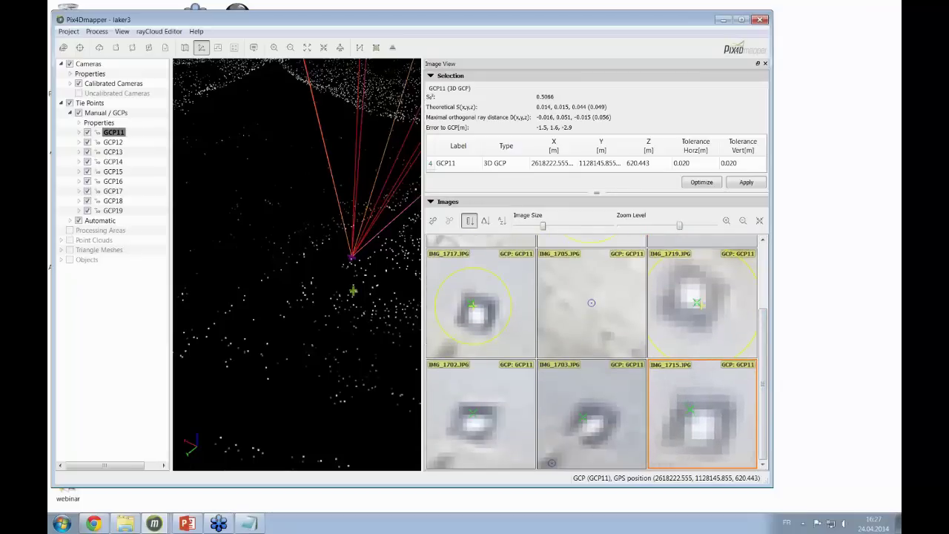
pyautogui.click(697, 303)
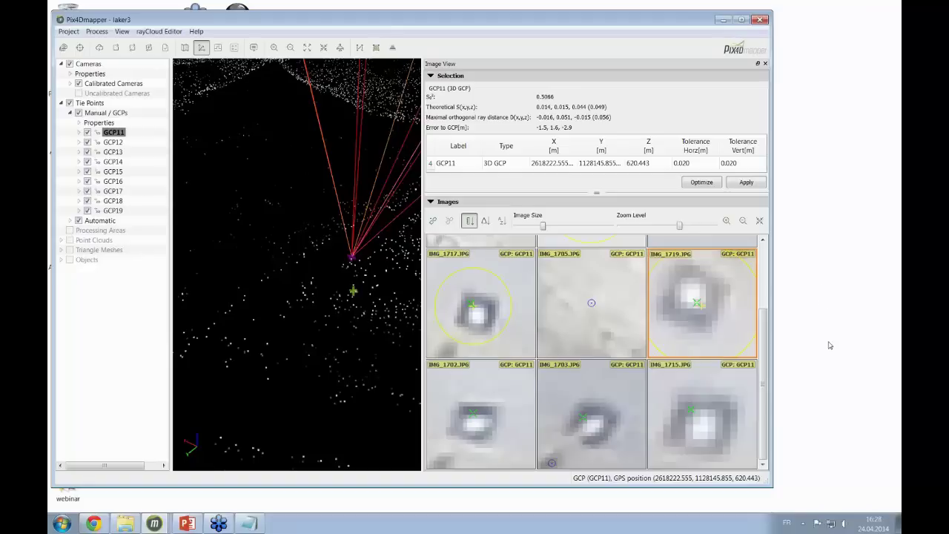
pyautogui.click(693, 411)
pyautogui.scroll(-2, 693, 412)
pyautogui.scroll(-1, 694, 416)
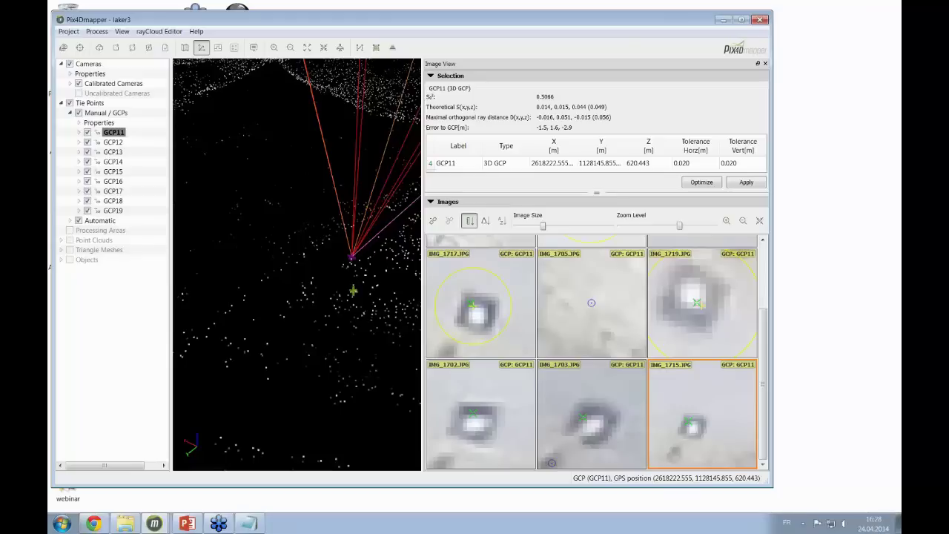
pyautogui.click(894, 293)
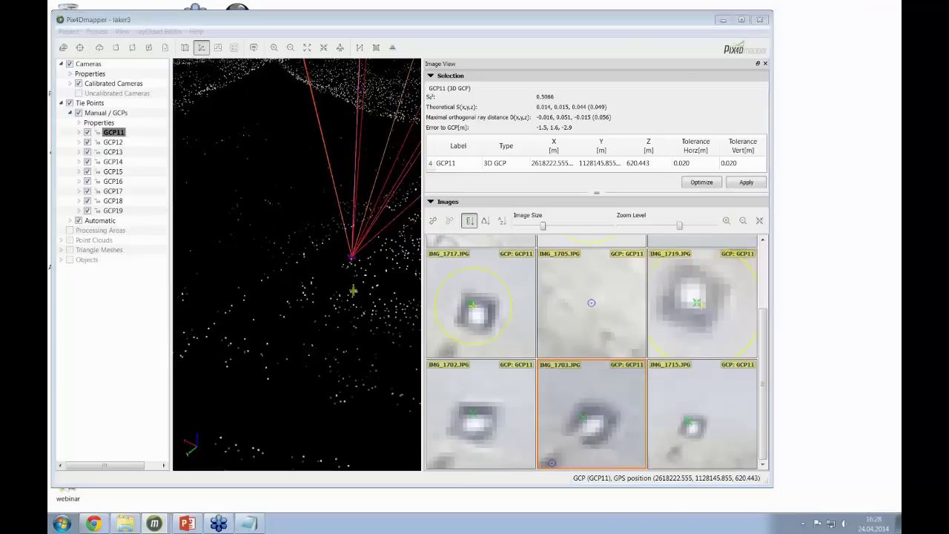
pyautogui.click(597, 269)
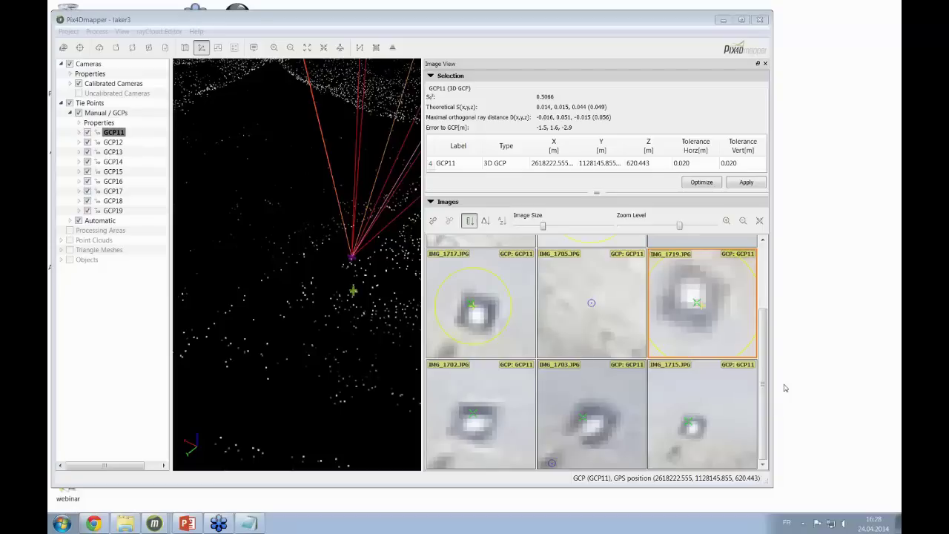
pyautogui.press('Left')
pyautogui.press('Left')
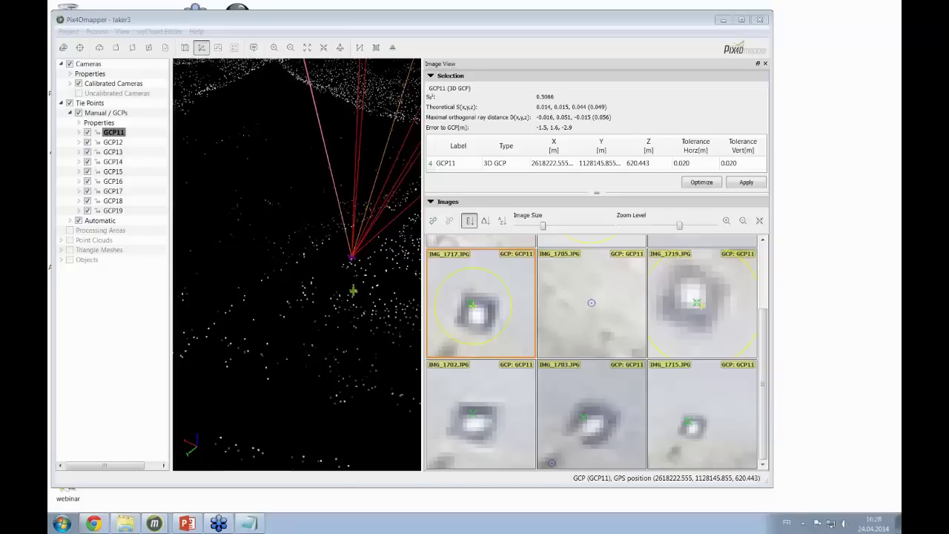
pyautogui.press('Right')
pyautogui.press('Right')
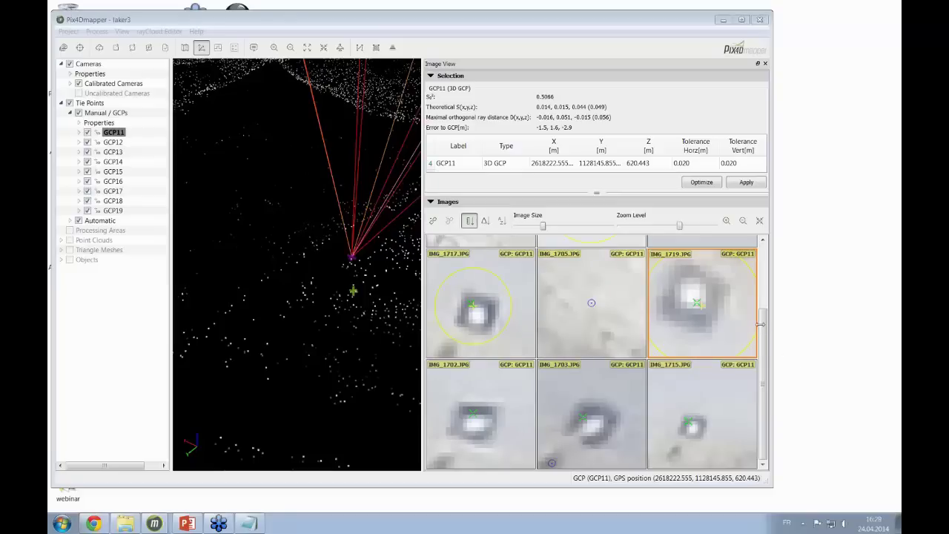
pyautogui.press('Left')
pyautogui.press('Left')
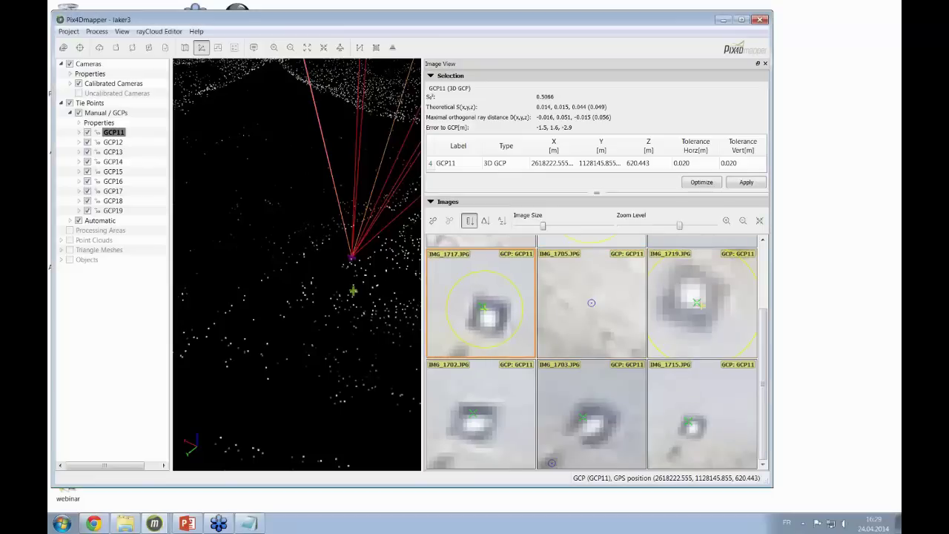
# Mark GCP11 in IMG_1715.JPG at a coarse zoom level and check its placement on the target up close.
pyautogui.click(702, 415)
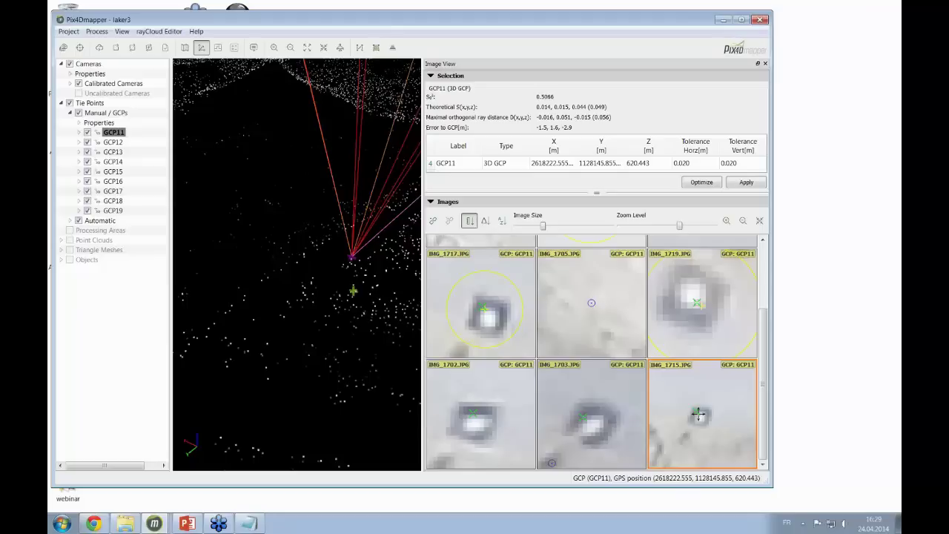
pyautogui.scroll(3, 699, 414)
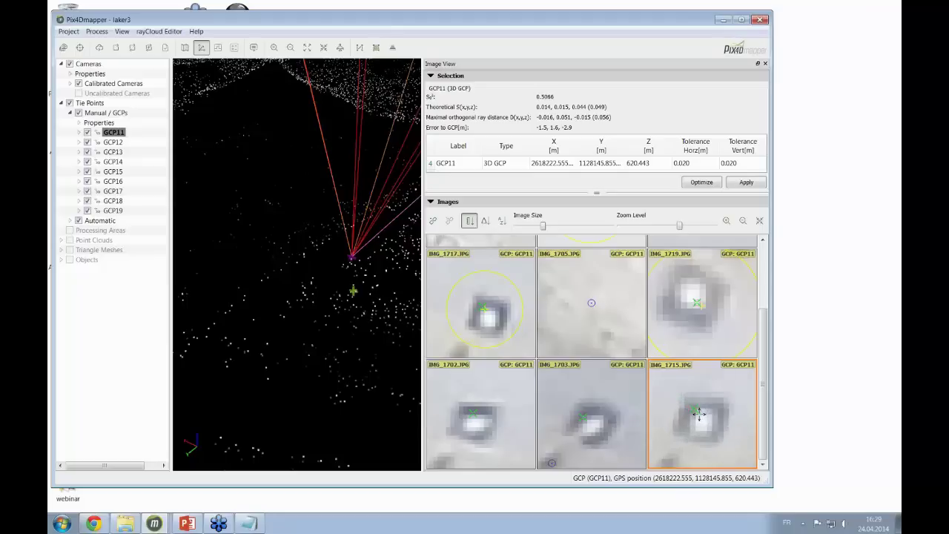
pyautogui.scroll(-5, 695, 407)
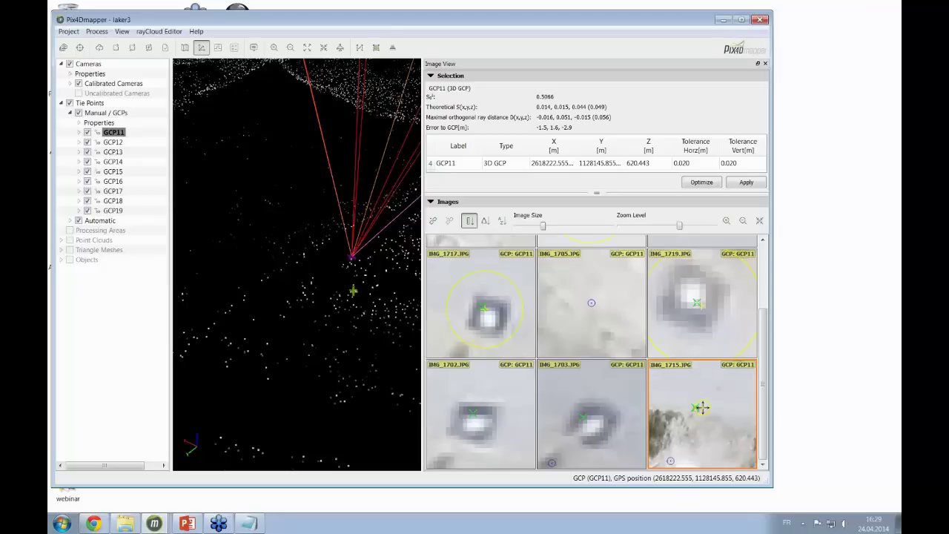
pyautogui.click(695, 408)
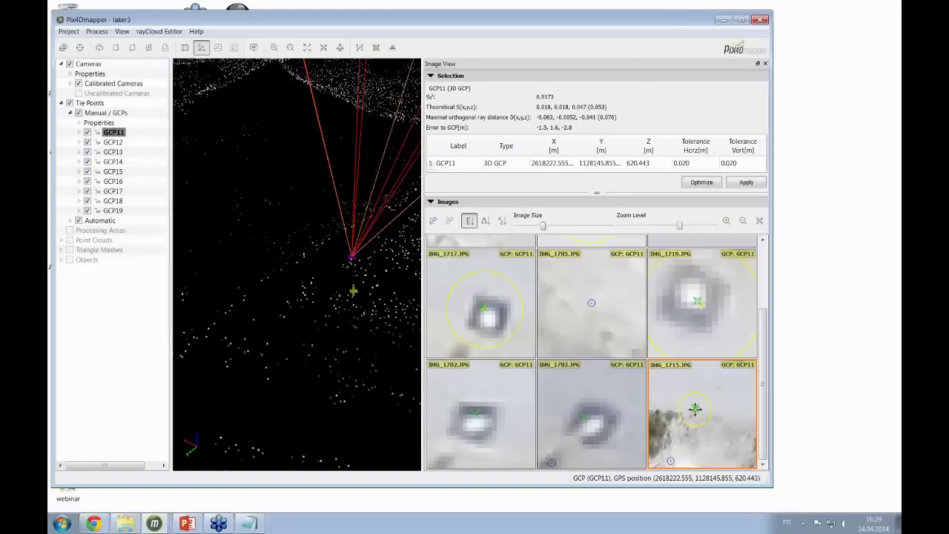
pyautogui.scroll(5, 695, 408)
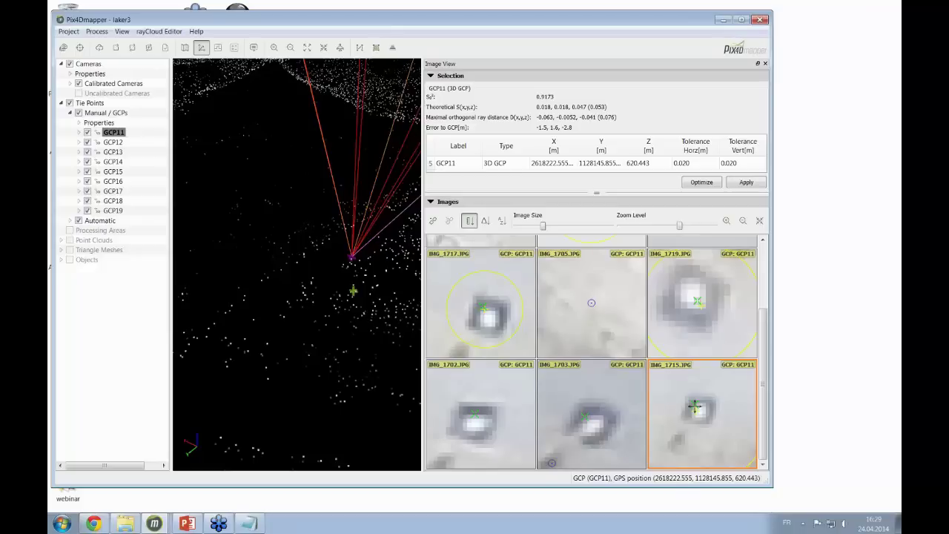
# Re-mark GCP11 on the corner of the white target square in IMG_1717.JPG at close zoom.
pyautogui.scroll(3, 483, 307)
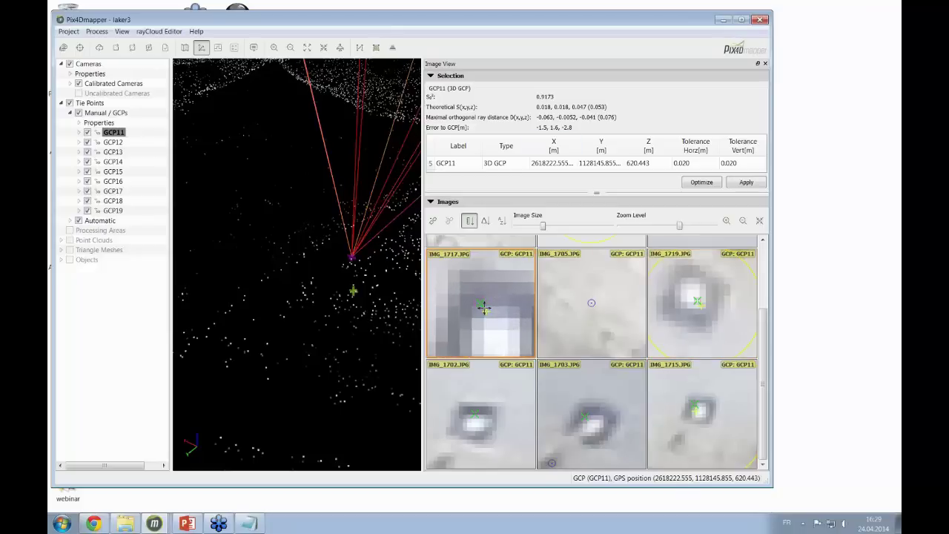
pyautogui.click(483, 308)
pyautogui.scroll(-3, 484, 308)
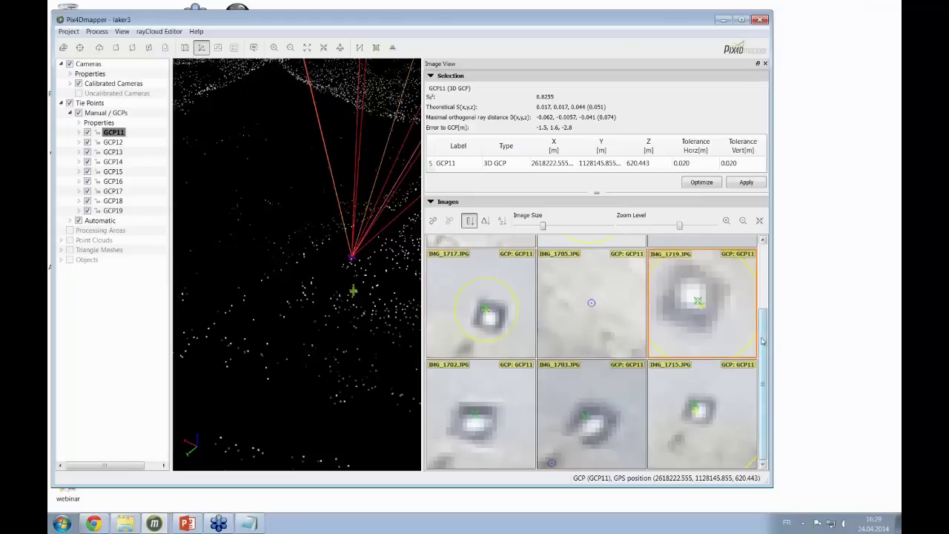
# Compare the GCP11 marks and their precision circles in IMG_1719.JPG, IMG_1718.JPG and IMG_1716.JPG at coarse and close zoom.
pyautogui.moveTo(764, 342)
pyautogui.mouseDown()
pyautogui.moveTo(763, 331)
pyautogui.moveTo(763, 356)
pyautogui.mouseUp()
pyautogui.scroll(-2, 749, 322)
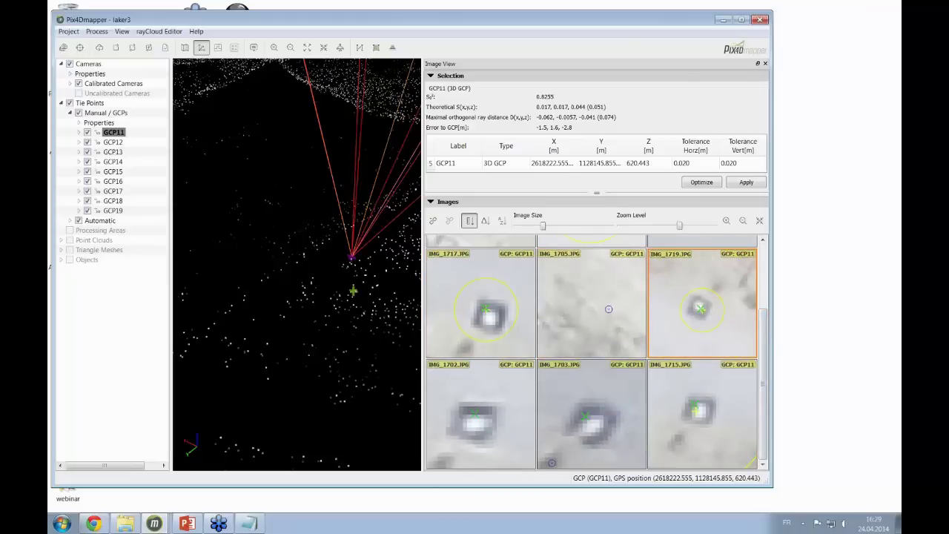
pyautogui.scroll(2, 763, 323)
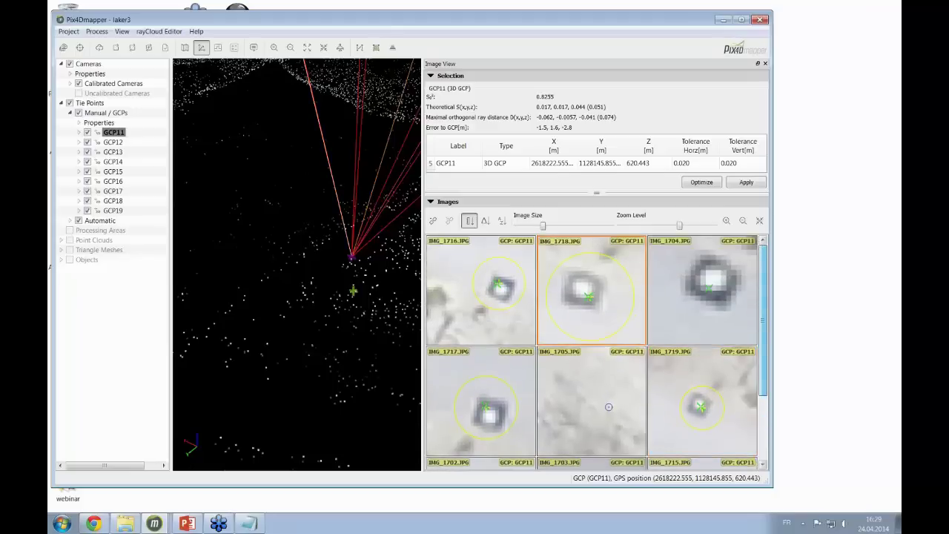
pyautogui.scroll(-3, 505, 295)
pyautogui.scroll(-3, 584, 294)
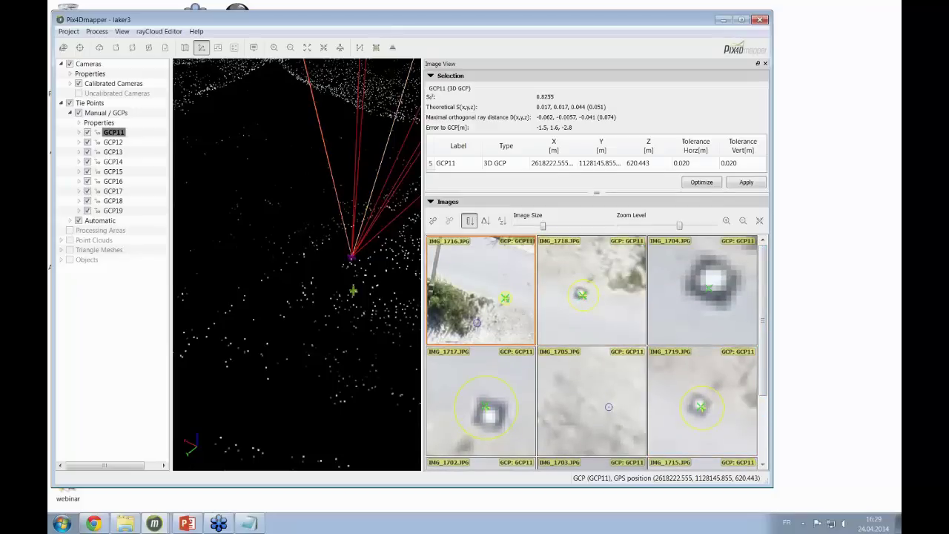
pyautogui.scroll(3, 496, 289)
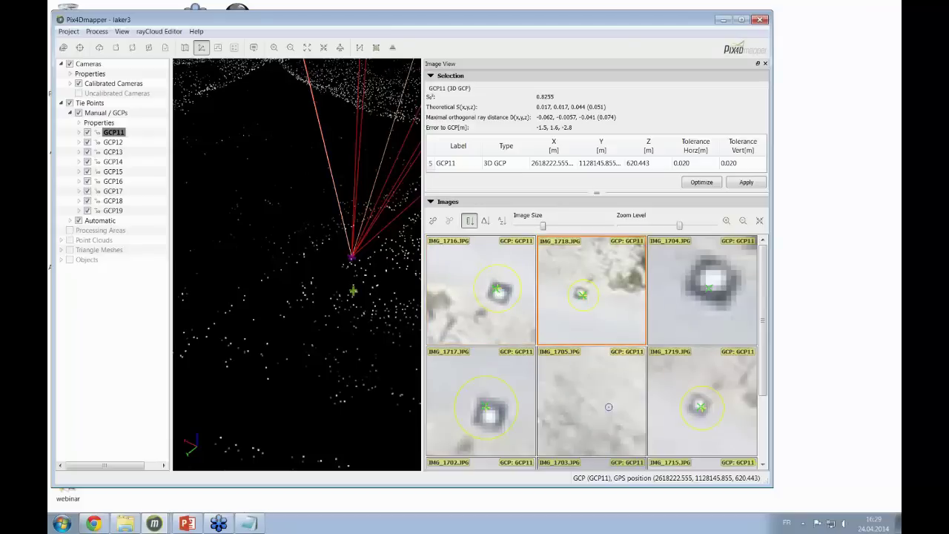
pyautogui.scroll(3, 591, 290)
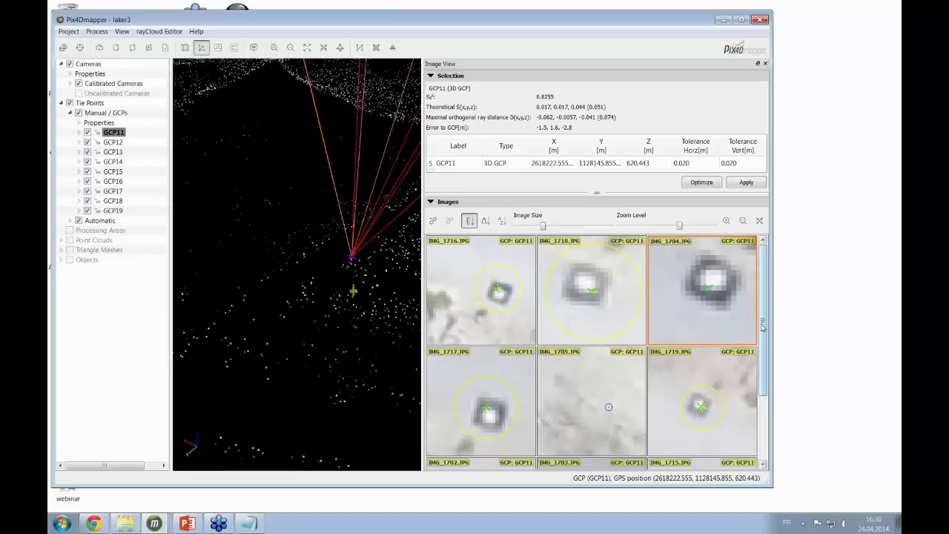
# Check the GCP11 mark in IMG_1715.JPG and apply the GCP11 image marks.
pyautogui.moveTo(762, 324); pyautogui.dragTo(763, 387)
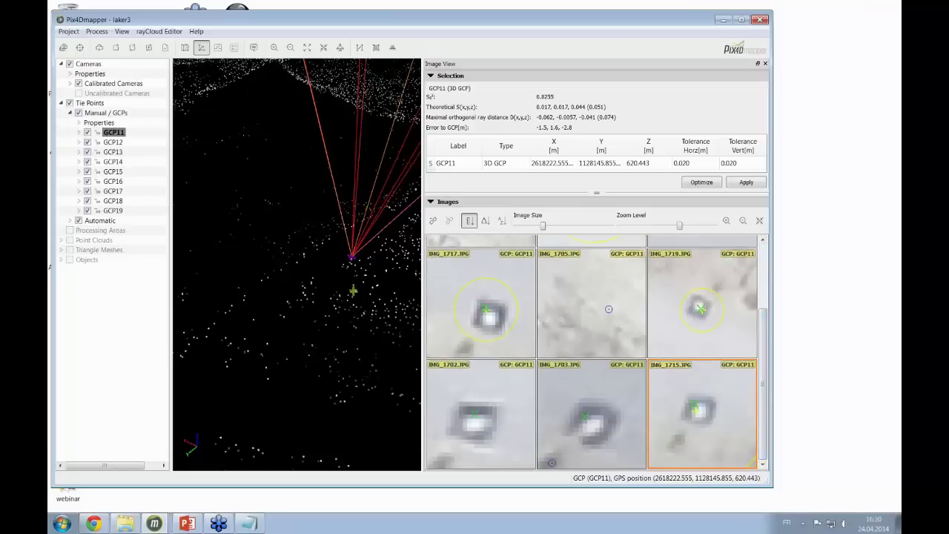
pyautogui.scroll(-2, 699, 409)
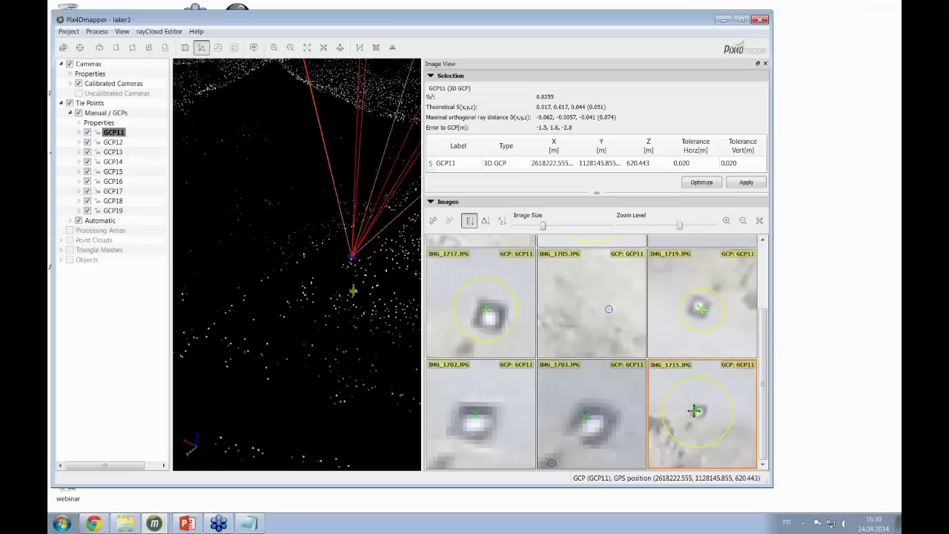
pyautogui.click(745, 183)
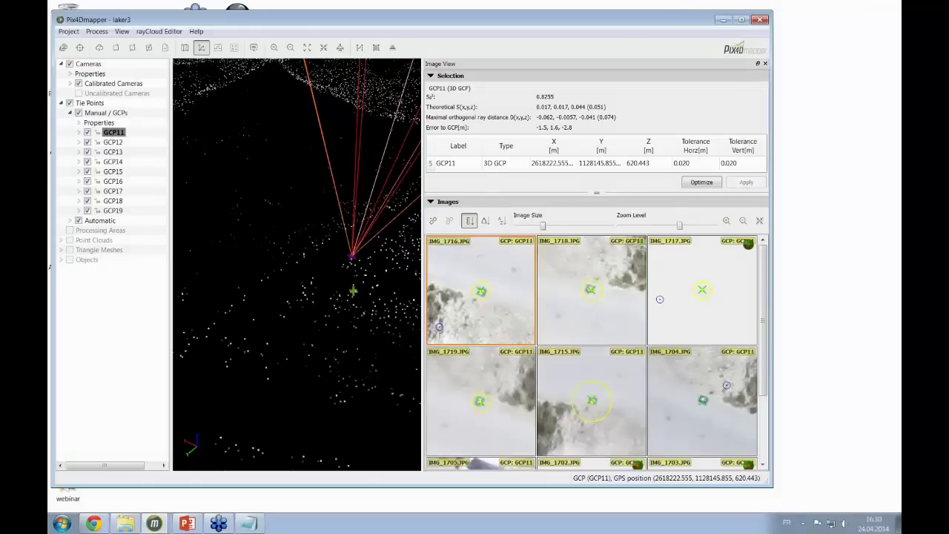
# Inspect the offset between GCP11's computed and surveyed positions in the enlarged 3D view, and its estimated position in IMG_1702.JPG.
pyautogui.moveTo(421, 278); pyautogui.dragTo(581, 278)
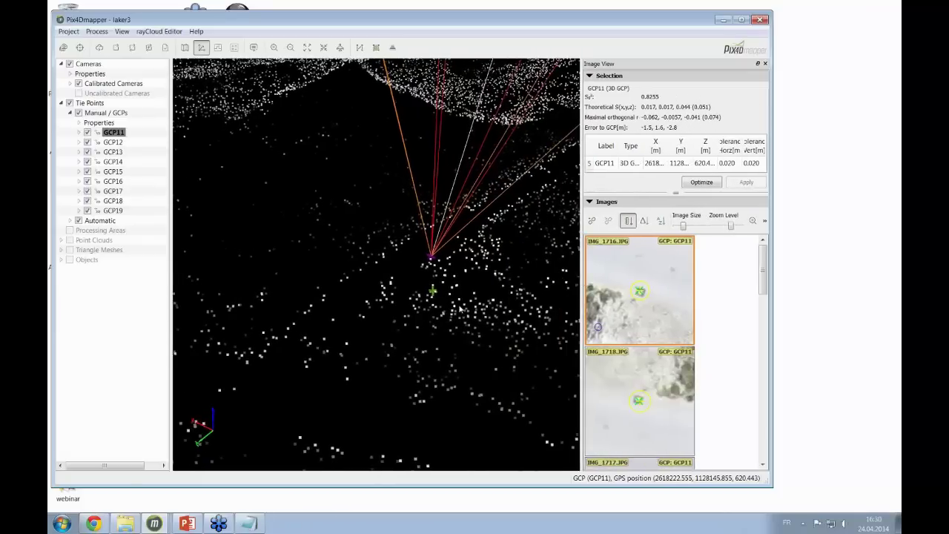
pyautogui.moveTo(447, 310)
pyautogui.mouseDown()
pyautogui.moveTo(376, 307)
pyautogui.moveTo(438, 341)
pyautogui.moveTo(383, 274)
pyautogui.moveTo(377, 321)
pyautogui.mouseUp()
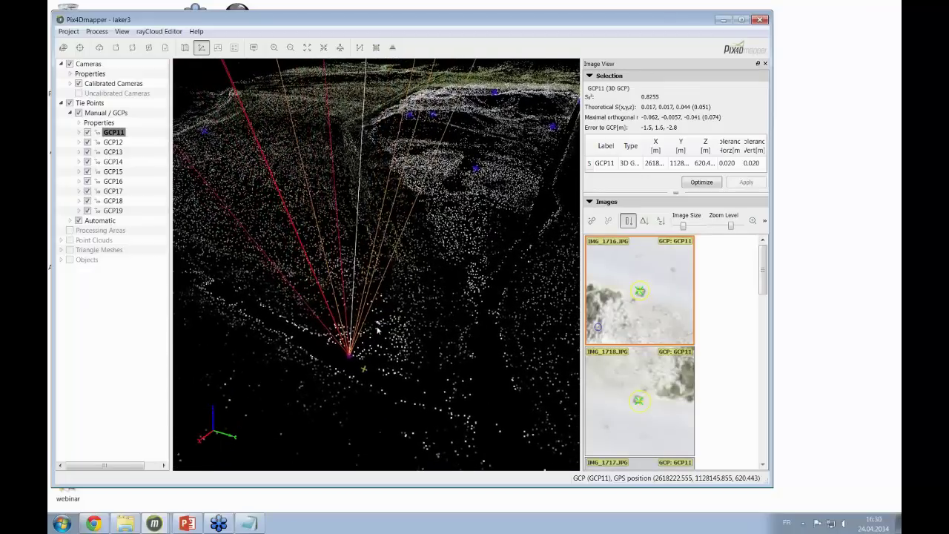
pyautogui.scroll(5, 345, 371)
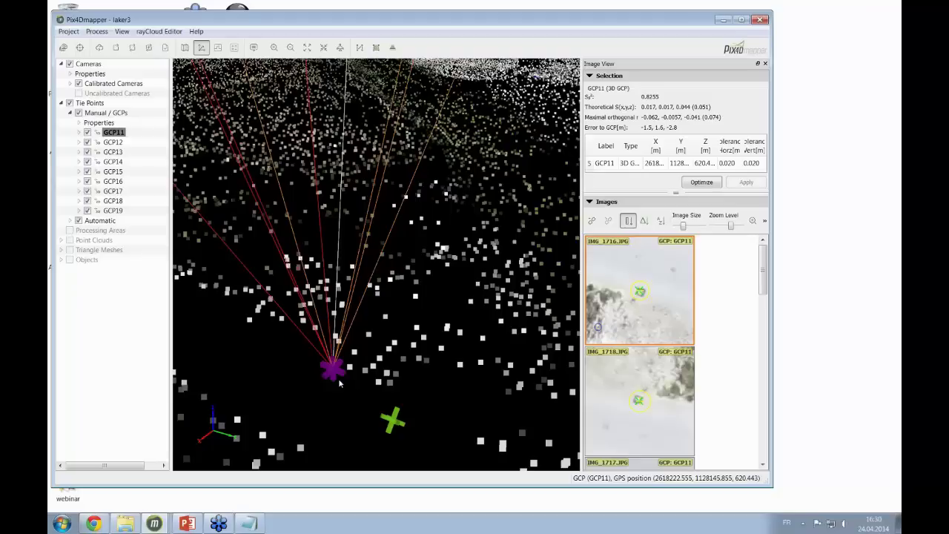
pyautogui.moveTo(582, 312); pyautogui.dragTo(450, 312)
pyautogui.moveTo(763, 290); pyautogui.dragTo(762, 413)
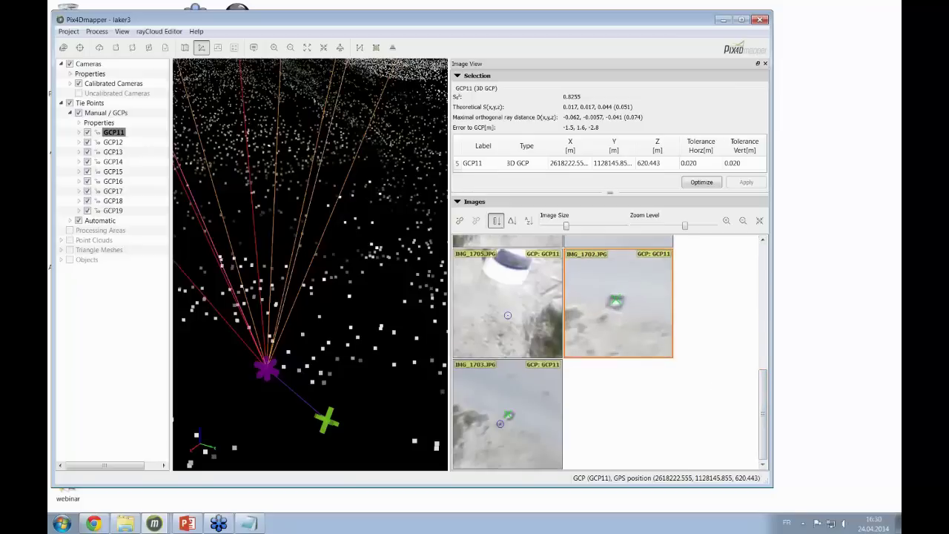
pyautogui.scroll(5, 619, 302)
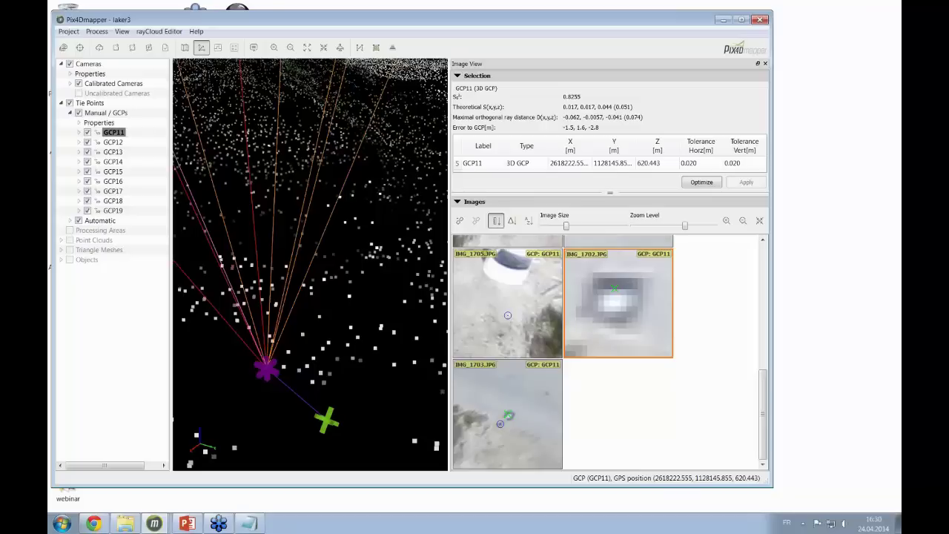
# Select ground control point GCP17 in the 3D point cloud to list its images.
pyautogui.moveTo(375, 348); pyautogui.dragTo(344, 321)
pyautogui.scroll(-3, 386, 241)
pyautogui.moveTo(386, 241); pyautogui.dragTo(275, 276)
pyautogui.scroll(3, 324, 165)
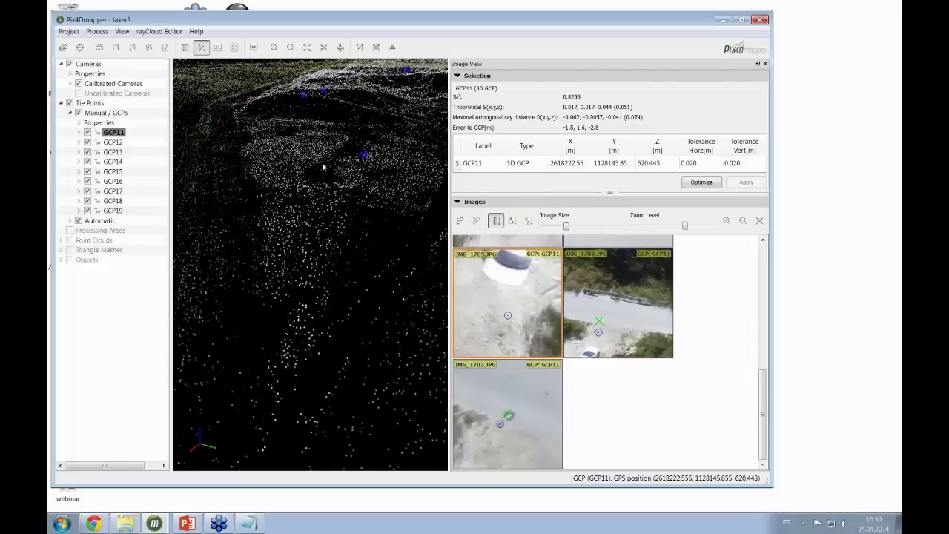
pyautogui.moveTo(322, 175); pyautogui.dragTo(328, 214)
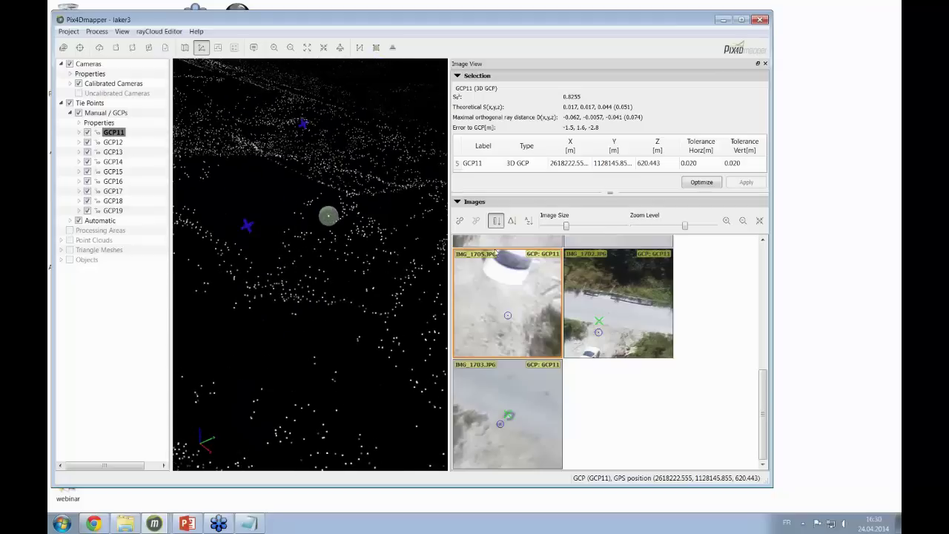
pyautogui.scroll(-2, 343, 237)
pyautogui.scroll(-2, 338, 179)
pyautogui.moveTo(337, 182); pyautogui.dragTo(321, 198)
pyautogui.click(316, 199)
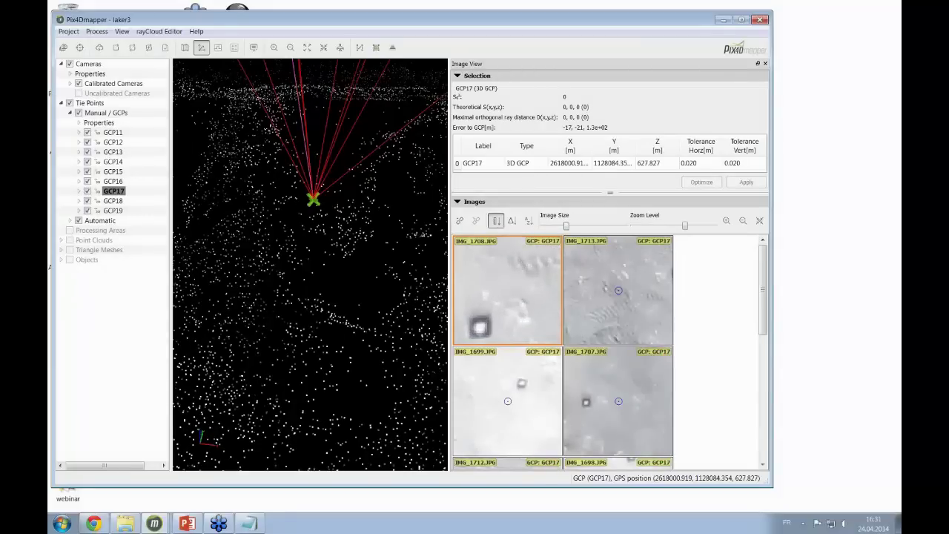
# Mark GCP17 on its ground target in IMG_1708.JPG, IMG_1713.JPG and IMG_1699.JPG and apply the marks.
pyautogui.click(482, 324)
pyautogui.scroll(5, 650, 285)
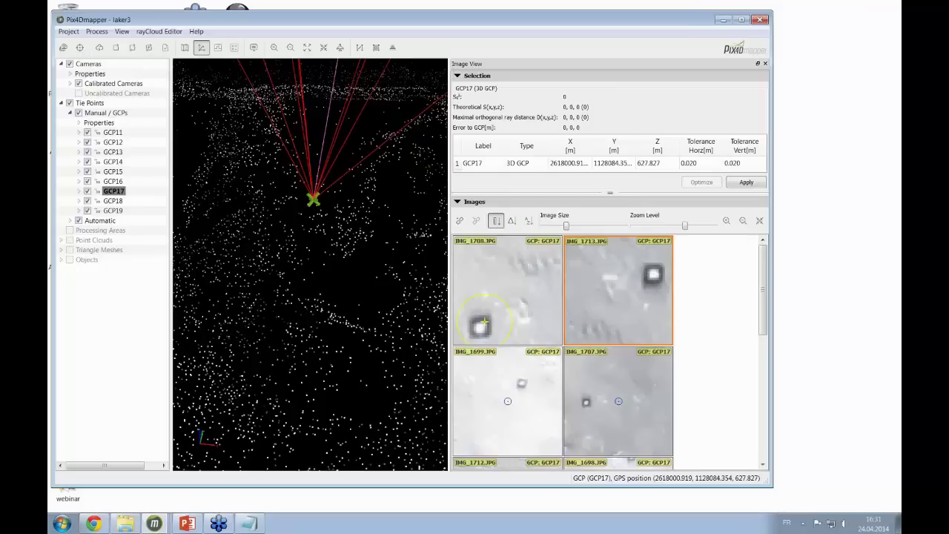
pyautogui.click(651, 277)
pyautogui.scroll(5, 516, 384)
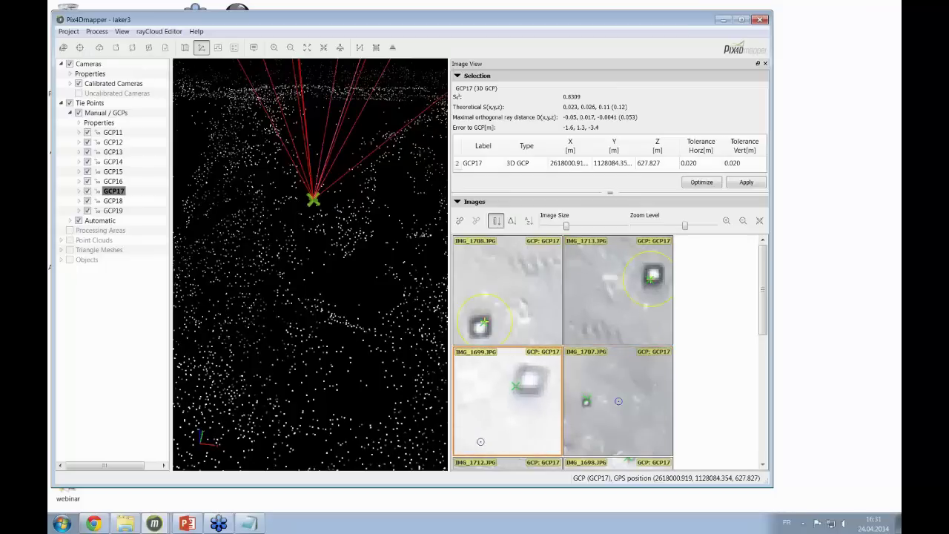
pyautogui.click(529, 381)
pyautogui.click(740, 184)
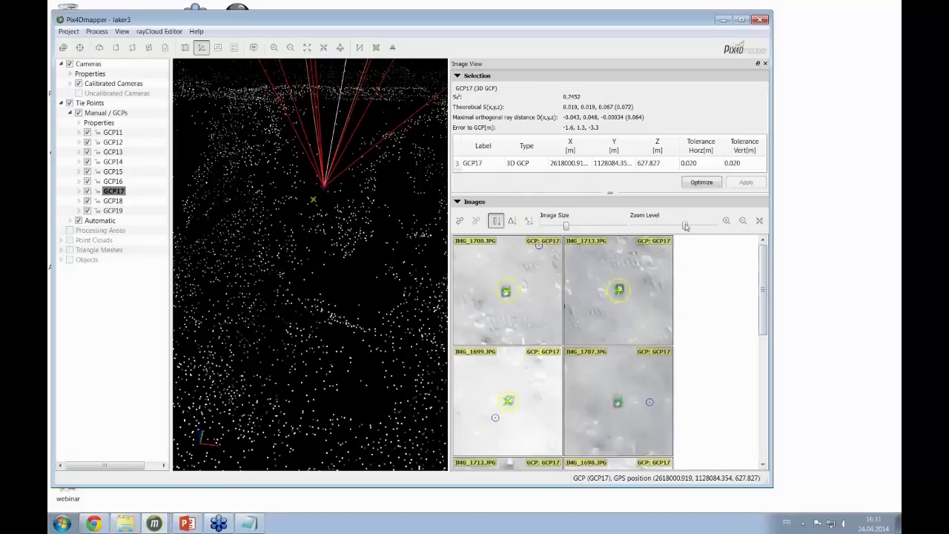
# Enlarge the image views, mark GCP17 in IMG_1722.JPG, IMG_1721.JPG and IMG_1694.JPG as well, and apply the marks.
pyautogui.moveTo(685, 226); pyautogui.dragTo(708, 226)
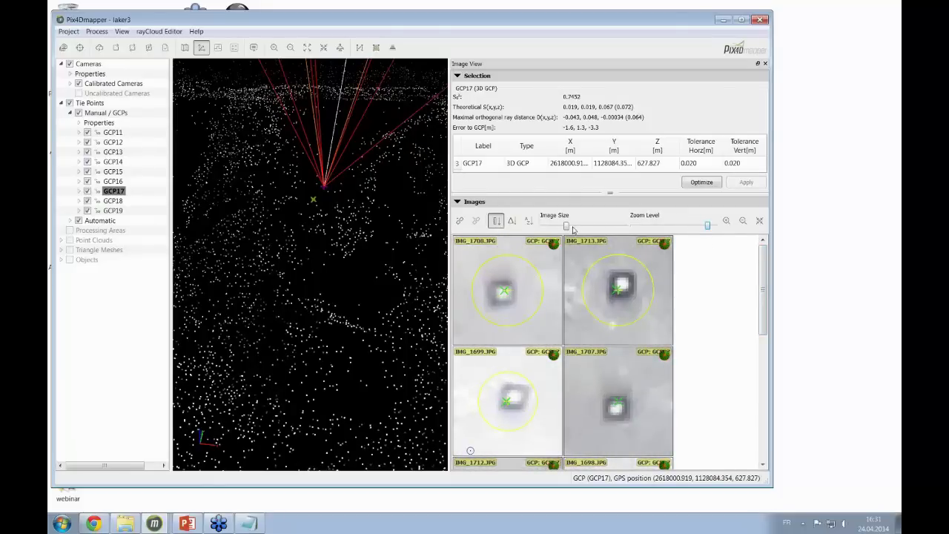
pyautogui.moveTo(573, 228); pyautogui.dragTo(568, 228)
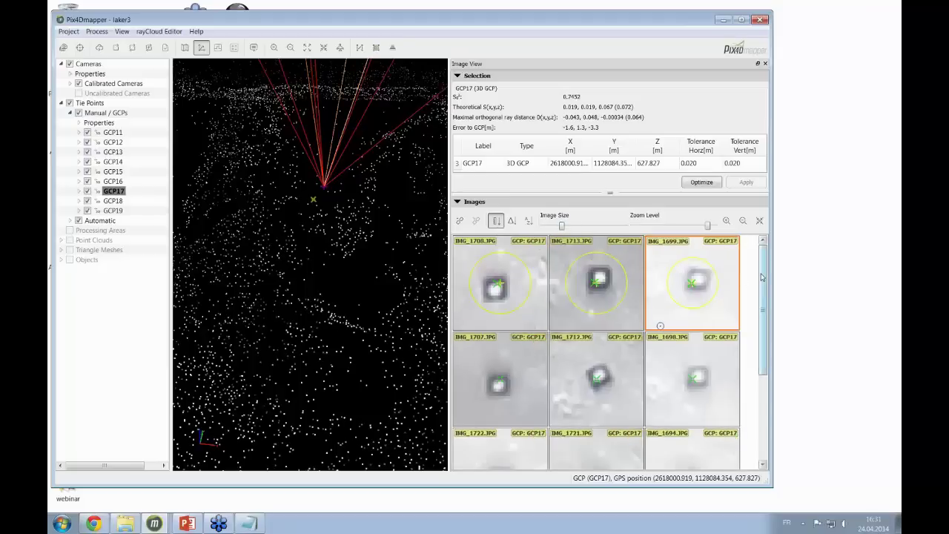
pyautogui.moveTo(761, 276); pyautogui.dragTo(774, 364)
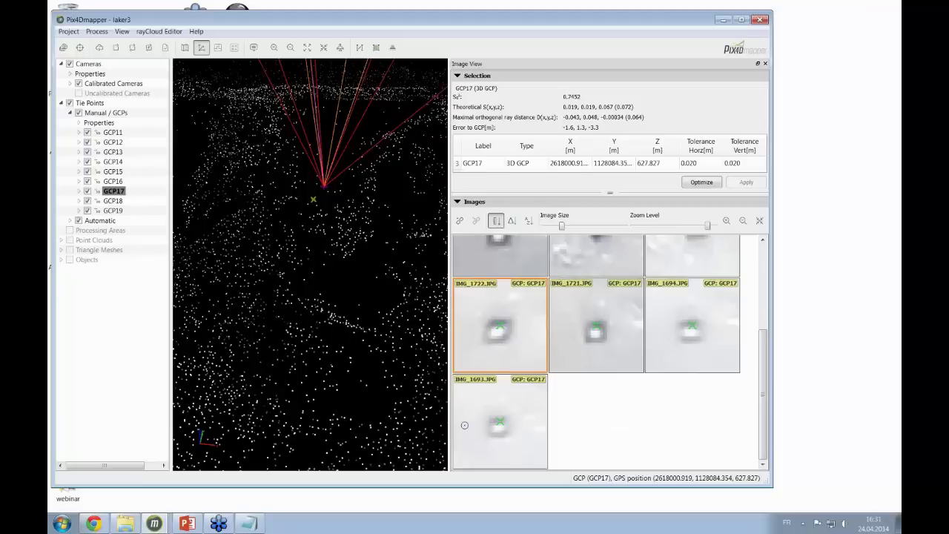
pyautogui.click(503, 327)
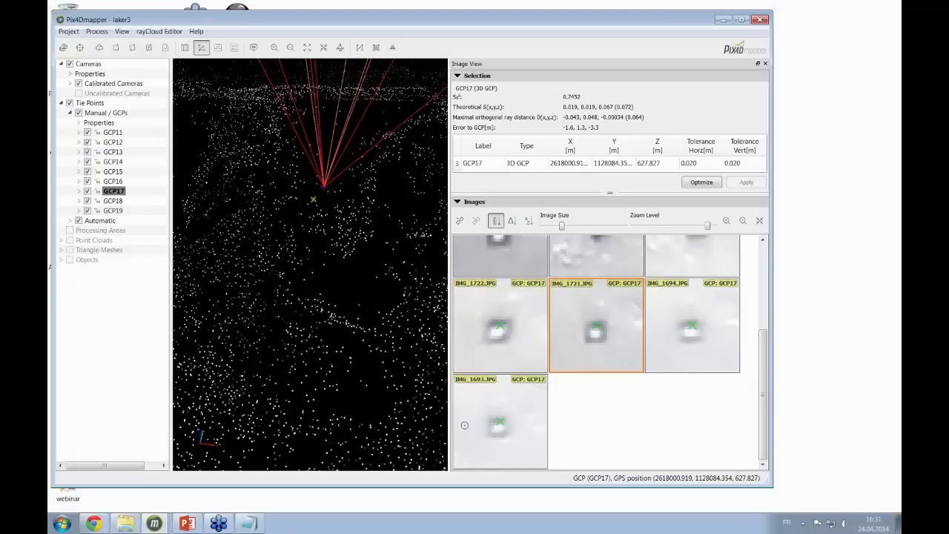
pyautogui.click(599, 329)
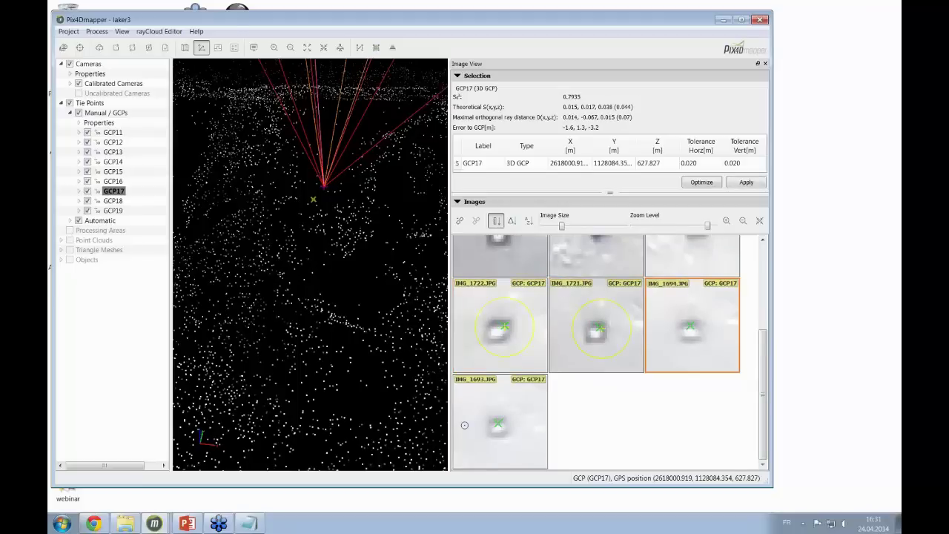
pyautogui.scroll(-4, 692, 326)
pyautogui.click(693, 326)
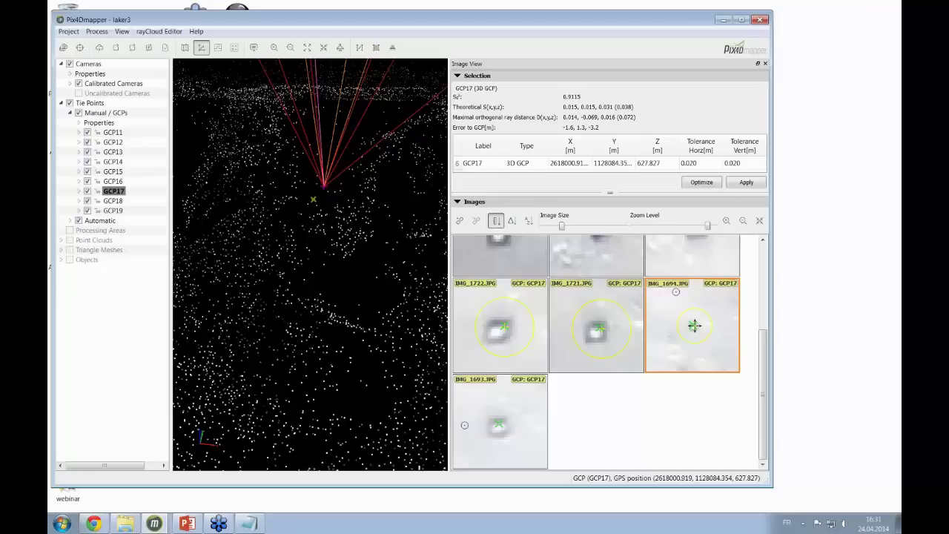
pyautogui.click(746, 182)
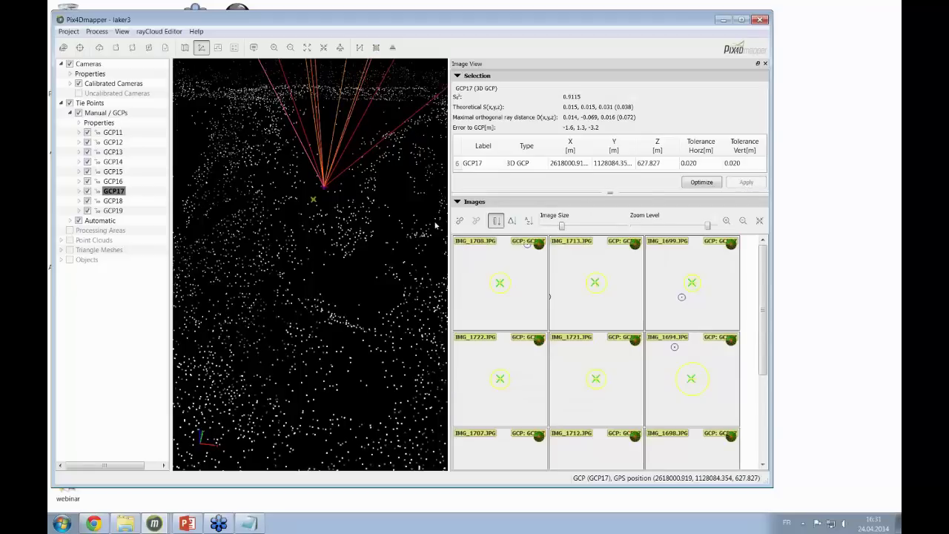
# Find ground control point GCP19 in the 3D point cloud and select it to list its images.
pyautogui.moveTo(373, 269)
pyautogui.mouseDown()
pyautogui.moveTo(377, 290)
pyautogui.moveTo(360, 179)
pyautogui.moveTo(220, 215)
pyautogui.moveTo(175, 296)
pyautogui.moveTo(175, 332)
pyautogui.moveTo(270, 310)
pyautogui.moveTo(326, 253)
pyautogui.mouseUp()
pyautogui.scroll(3, 351, 304)
pyautogui.moveTo(400, 321)
pyautogui.mouseDown()
pyautogui.moveTo(369, 277)
pyautogui.moveTo(335, 261)
pyautogui.mouseUp()
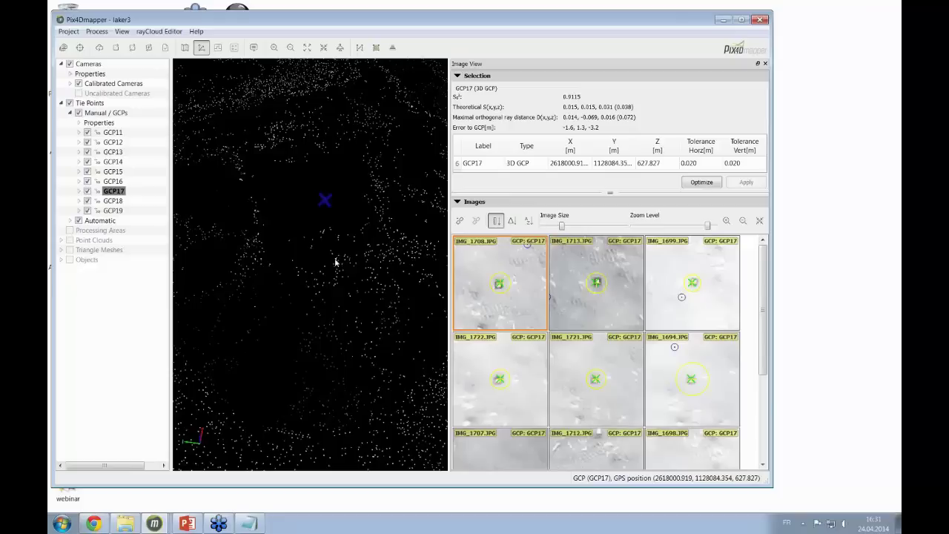
pyautogui.moveTo(331, 263)
pyautogui.mouseDown()
pyautogui.moveTo(280, 155)
pyautogui.moveTo(383, 318)
pyautogui.moveTo(339, 263)
pyautogui.mouseUp()
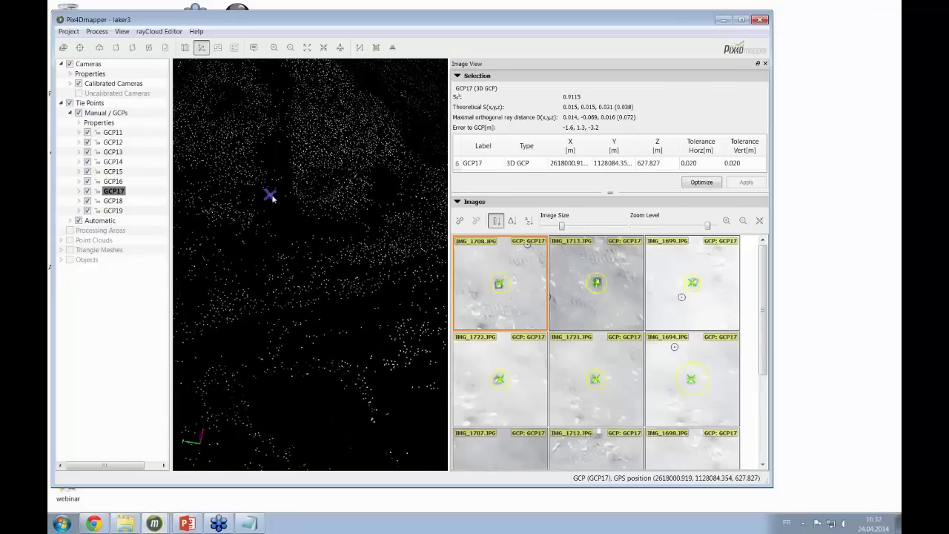
pyautogui.moveTo(280, 216)
pyautogui.mouseDown()
pyautogui.moveTo(314, 254)
pyautogui.moveTo(307, 244)
pyautogui.moveTo(326, 289)
pyautogui.moveTo(331, 266)
pyautogui.mouseUp()
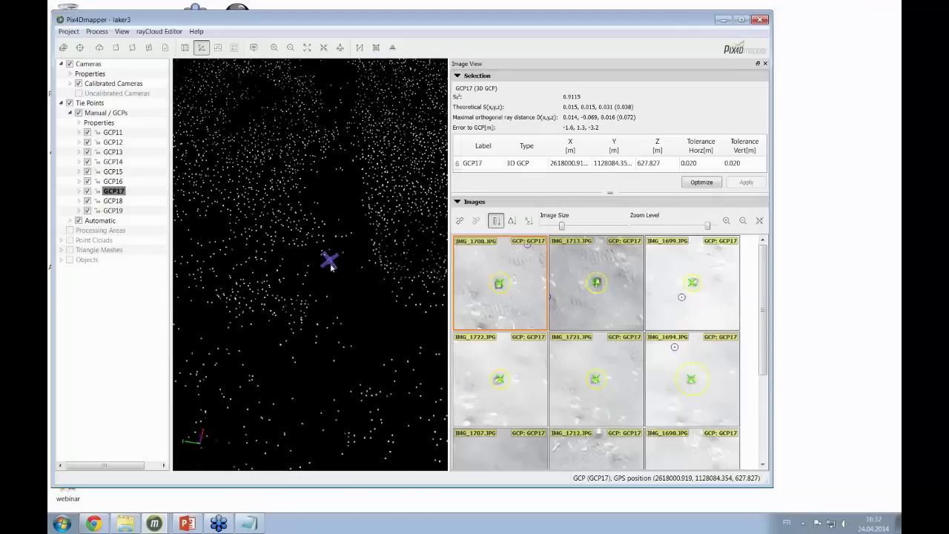
pyautogui.click(332, 267)
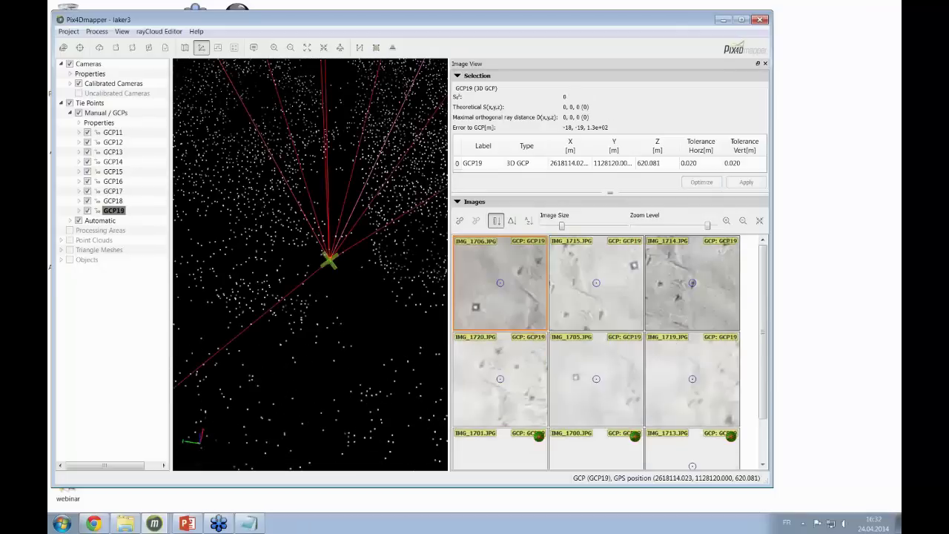
# Mark GCP19 on its ground target in IMG_1706.JPG and IMG_1715.JPG and apply the marks.
pyautogui.click(475, 302)
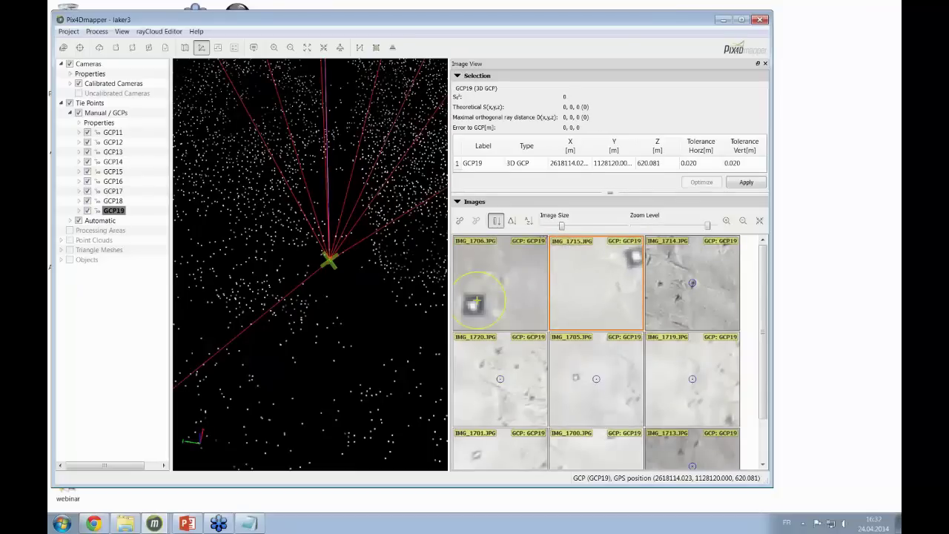
pyautogui.click(634, 258)
pyautogui.click(745, 185)
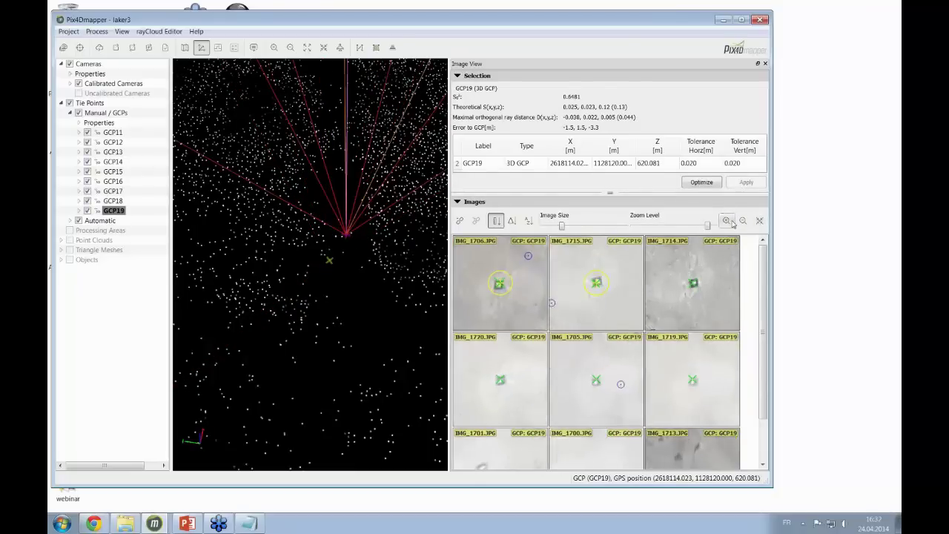
# Mark GCP19 at close zoom in IMG_1714.JPG, IMG_1720.JPG, IMG_1705.JPG and IMG_1701.JPG, and apply the added marks.
pyautogui.click(727, 220)
pyautogui.click(727, 220)
pyautogui.click(726, 220)
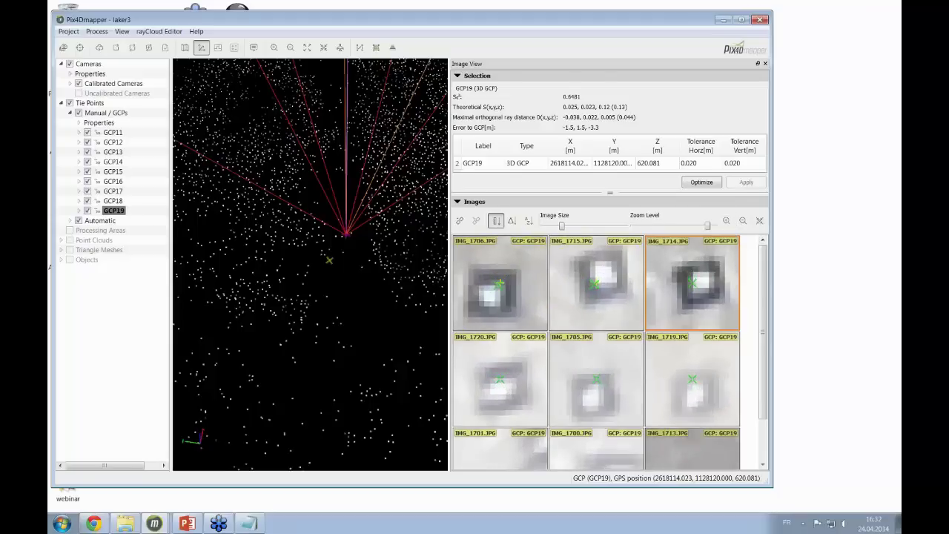
pyautogui.click(508, 376)
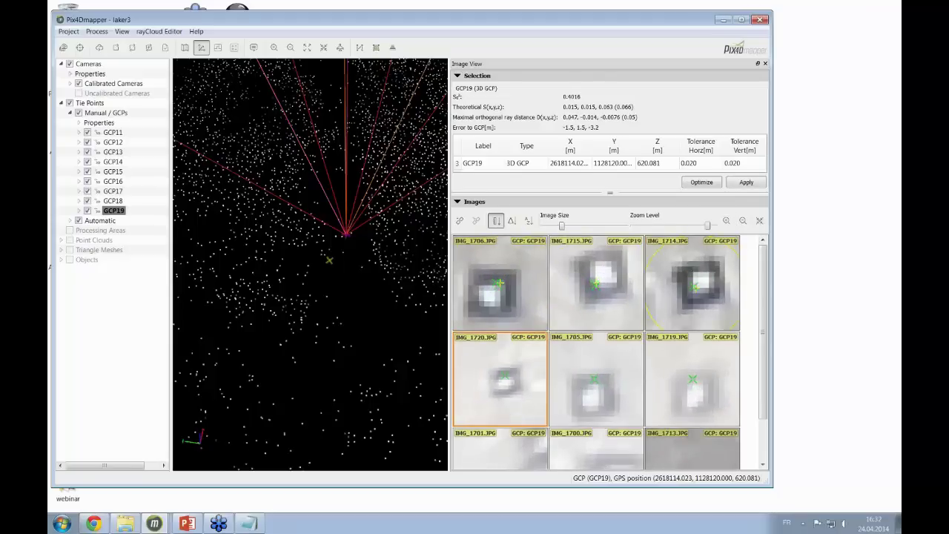
pyautogui.click(594, 385)
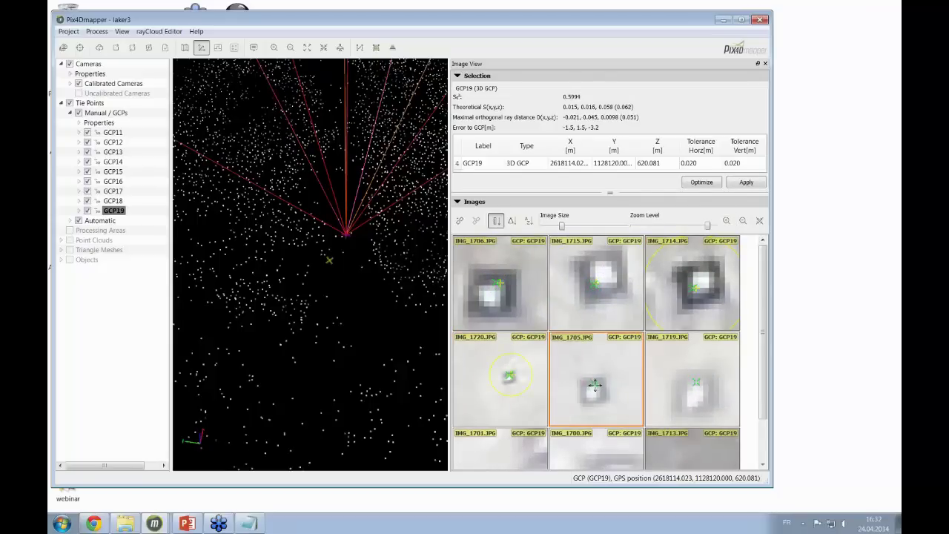
pyautogui.moveTo(762, 331); pyautogui.dragTo(762, 372)
pyautogui.click(506, 417)
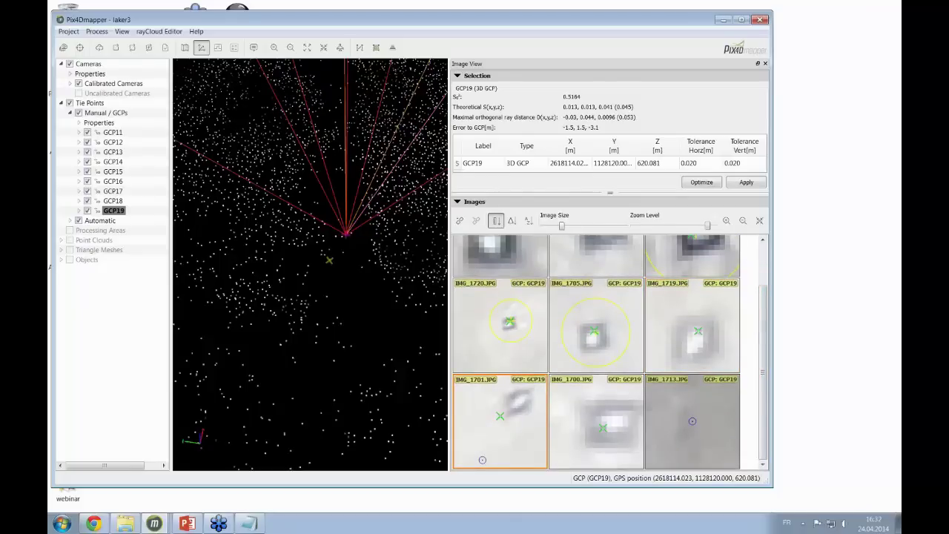
pyautogui.scroll(-1, 458, 410)
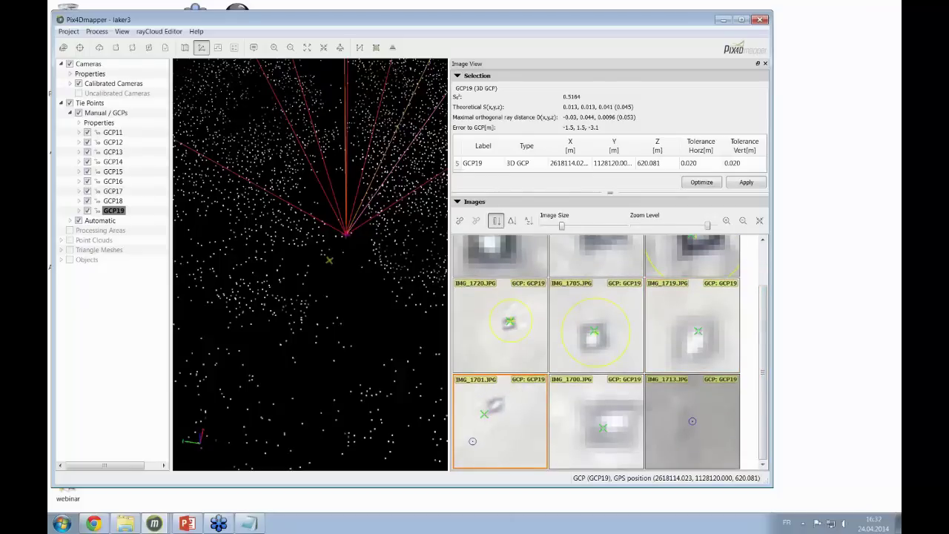
pyautogui.click(746, 182)
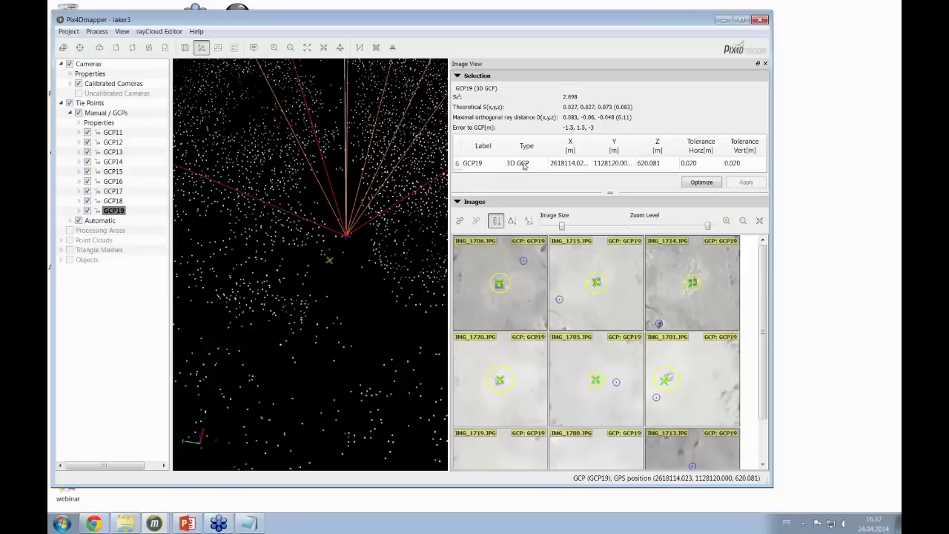
# Change GCP19's type to Check point and apply the change.
pyautogui.click(524, 165)
pyautogui.doubleClick(526, 164)
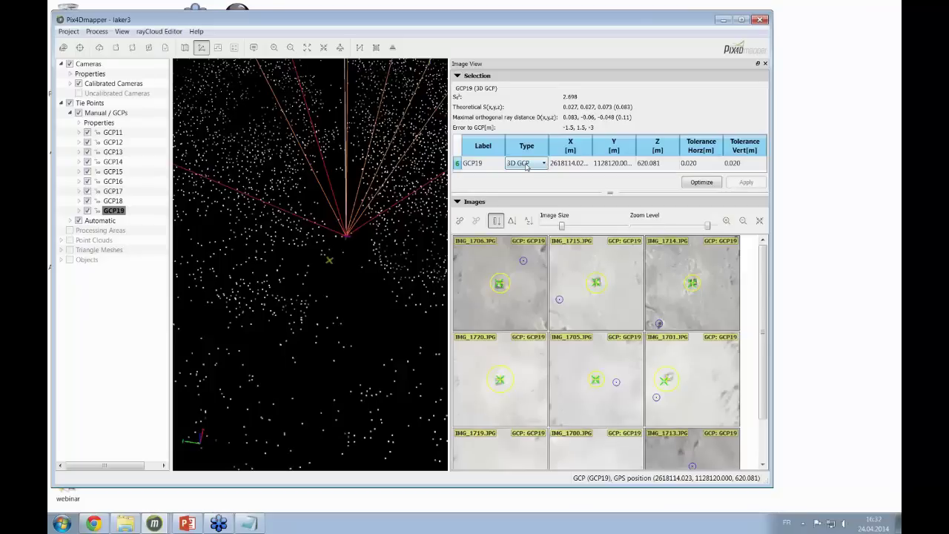
pyautogui.click(526, 165)
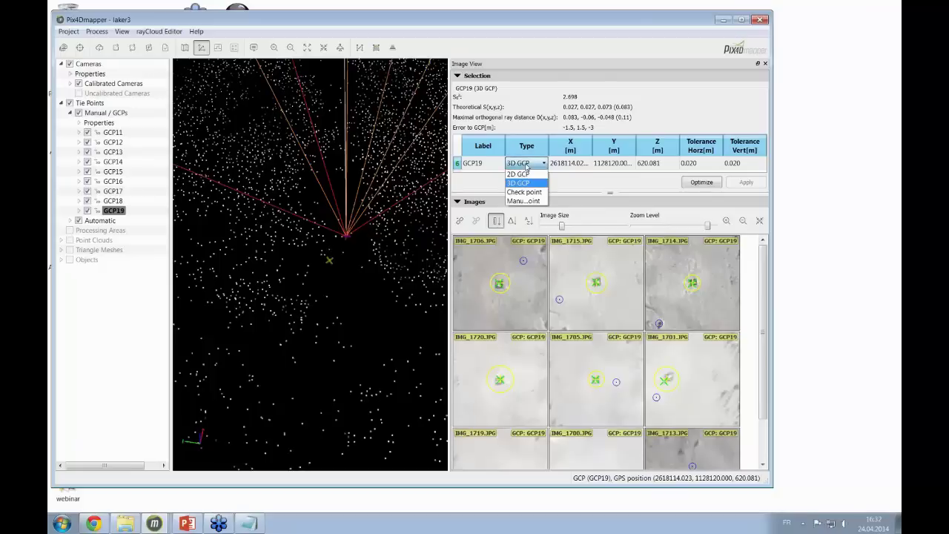
pyautogui.click(528, 192)
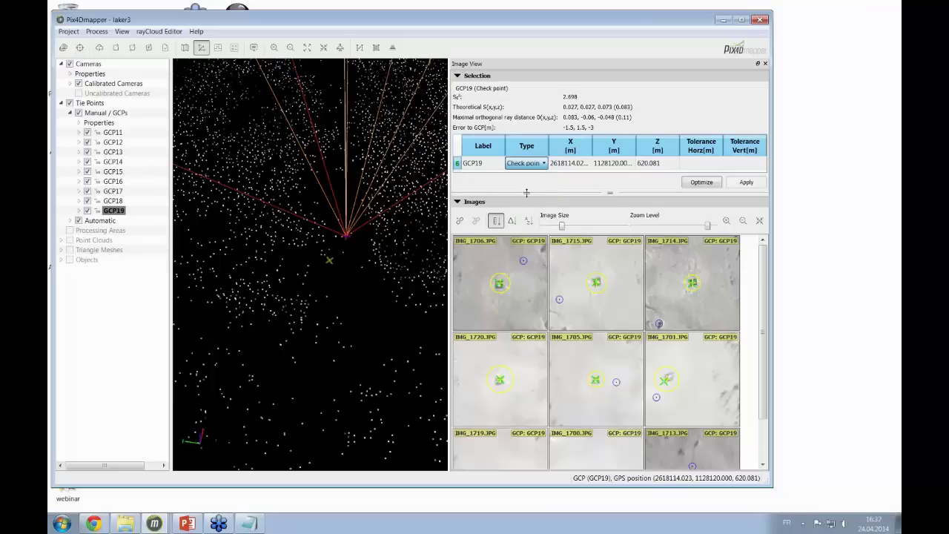
pyautogui.click(739, 183)
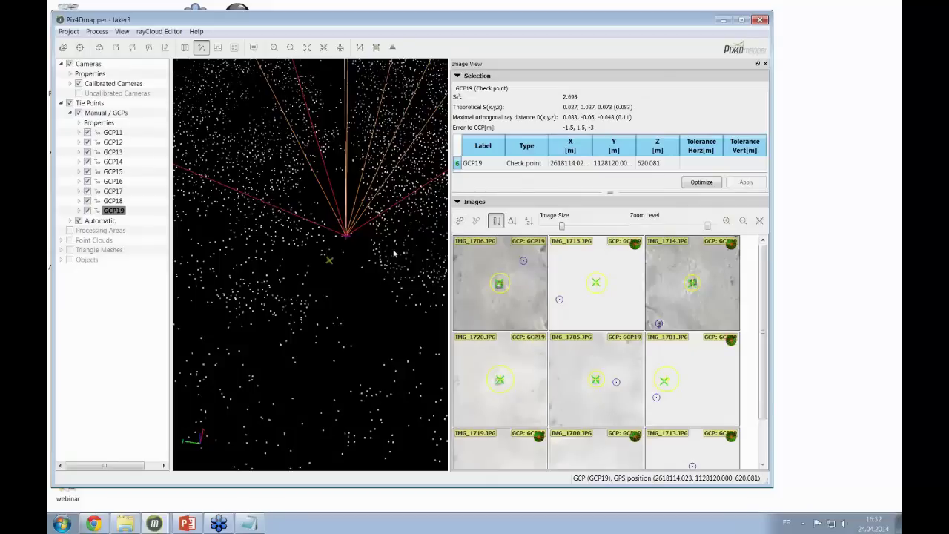
# Examine GCP19's rays and position offset in the 3D view, along with the other control points' distribution across the quarry.
pyautogui.moveTo(394, 254); pyautogui.dragTo(545, 151)
pyautogui.click(501, 286)
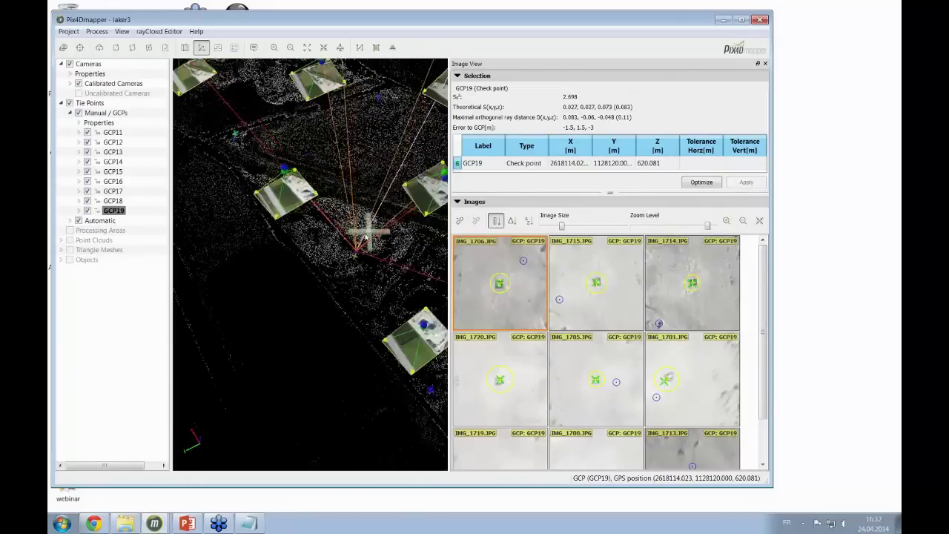
pyautogui.moveTo(220, 233); pyautogui.dragTo(326, 318)
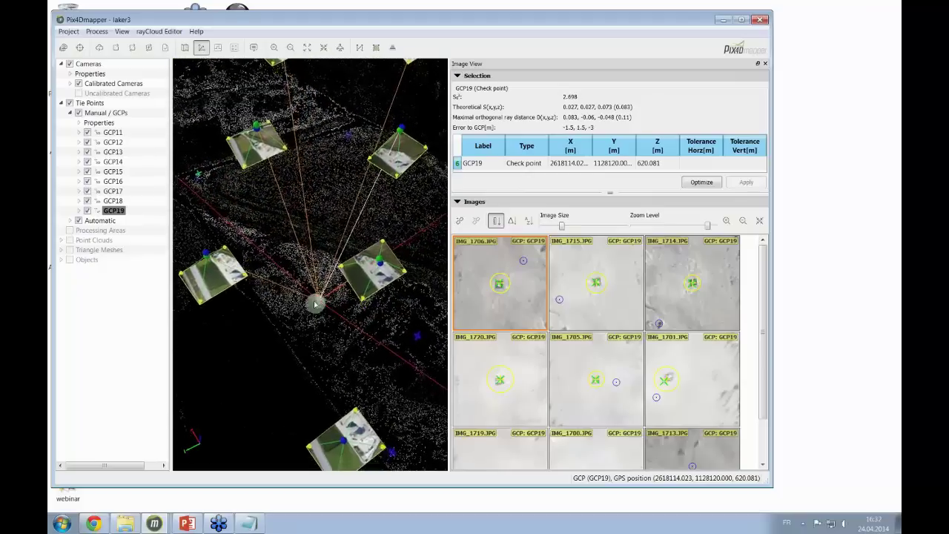
pyautogui.scroll(5, 317, 313)
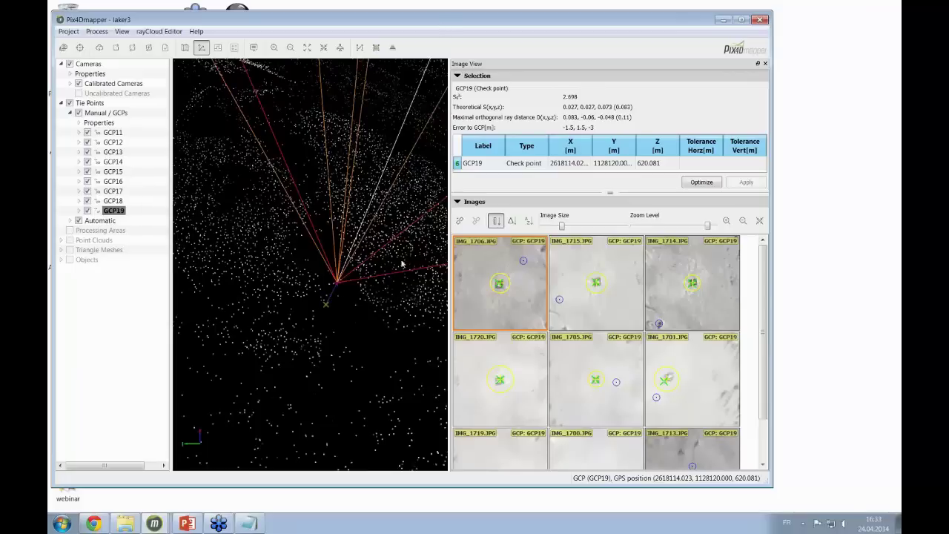
pyautogui.moveTo(403, 265); pyautogui.dragTo(356, 257)
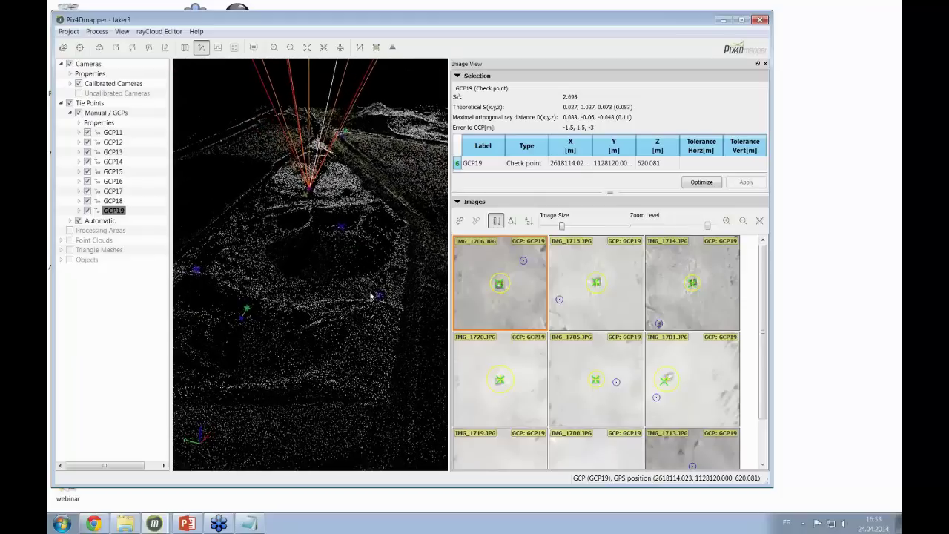
pyautogui.scroll(5, 376, 297)
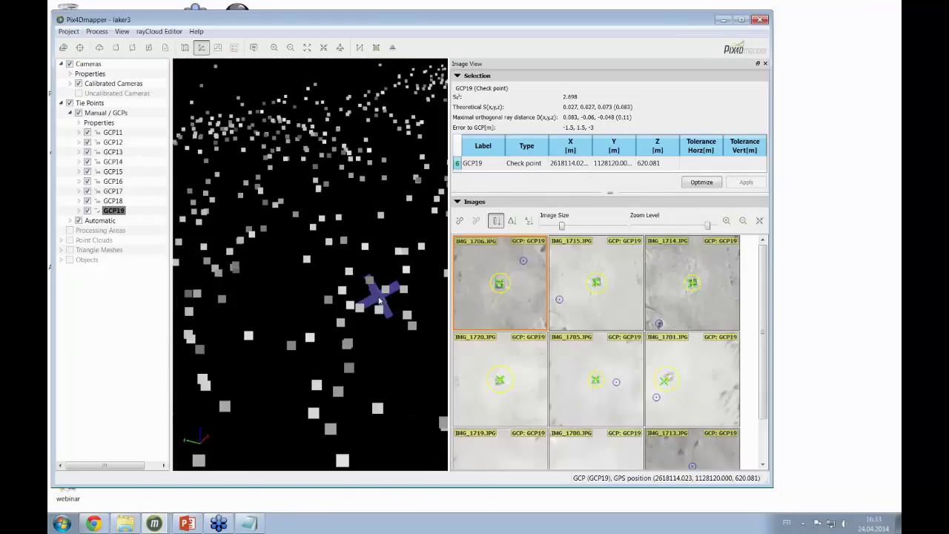
pyautogui.scroll(-5, 378, 298)
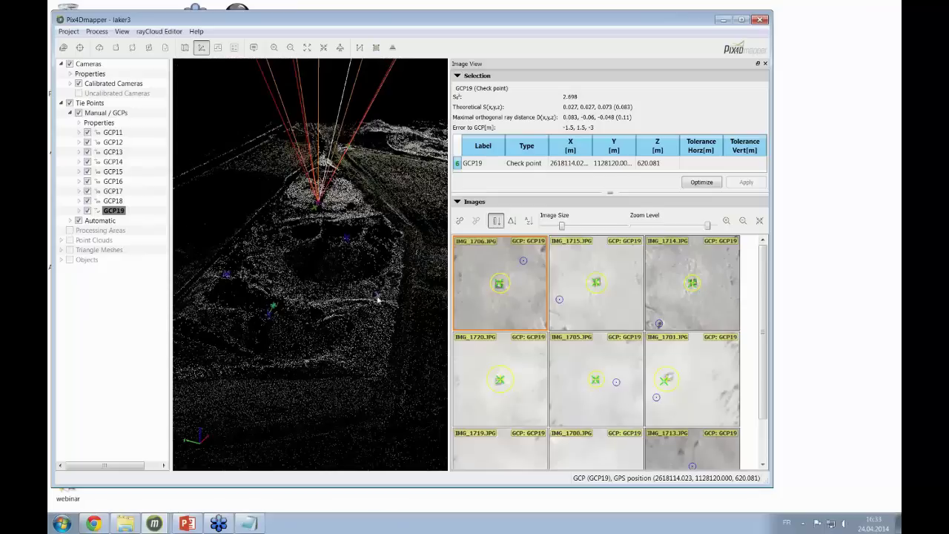
pyautogui.moveTo(336, 306); pyautogui.dragTo(363, 382)
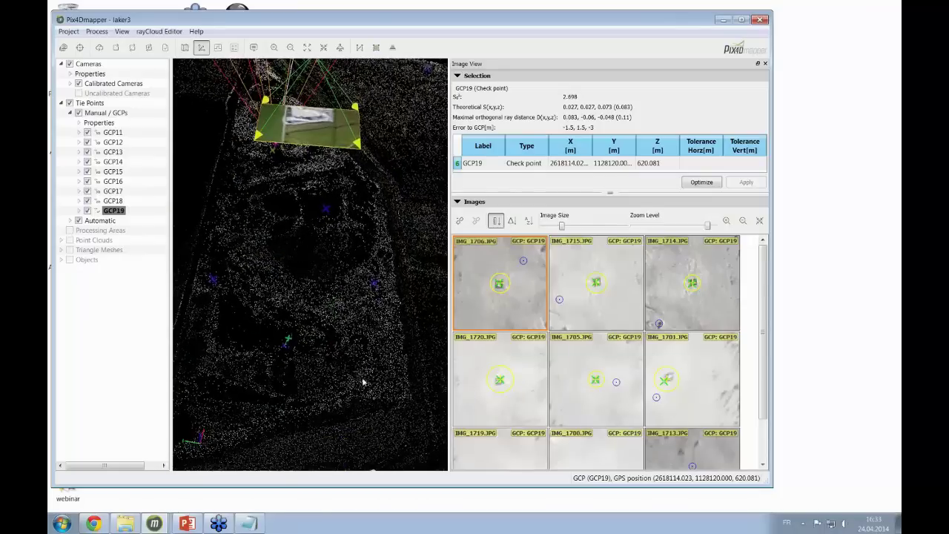
pyautogui.scroll(2, 335, 305)
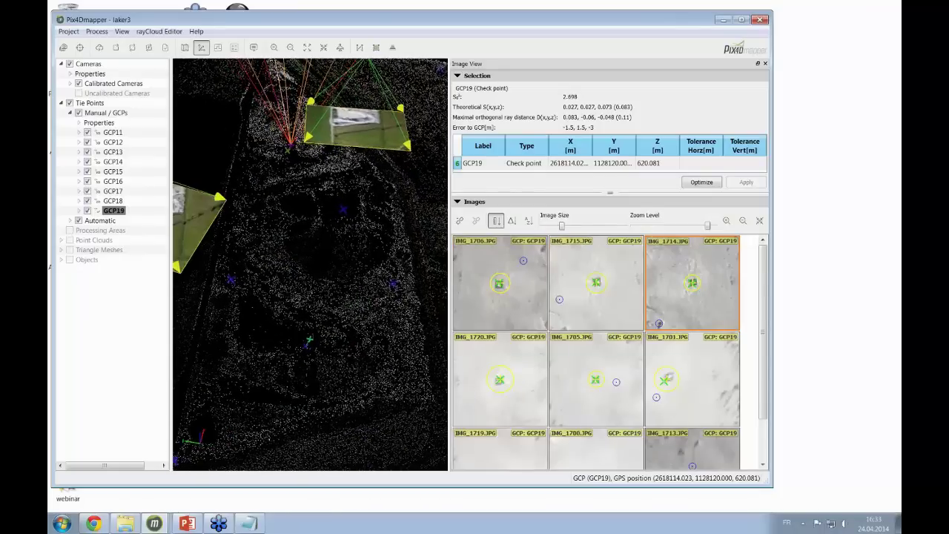
pyautogui.moveTo(311, 267); pyautogui.dragTo(302, 271)
pyautogui.scroll(3, 302, 272)
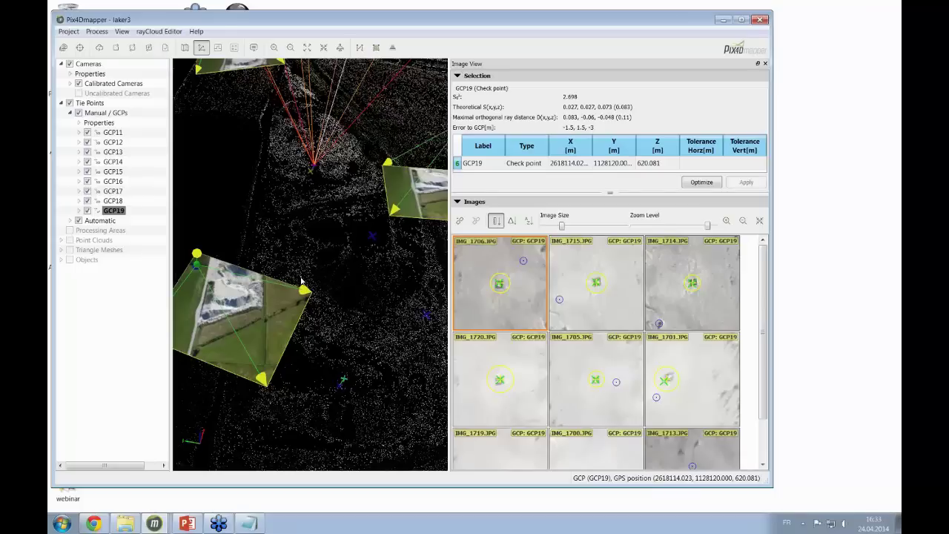
# Review the reoptimization options, minimize laker3, and switch to the lakerfield2 project, showing it maximized in the rayCloud.
pyautogui.click(98, 32)
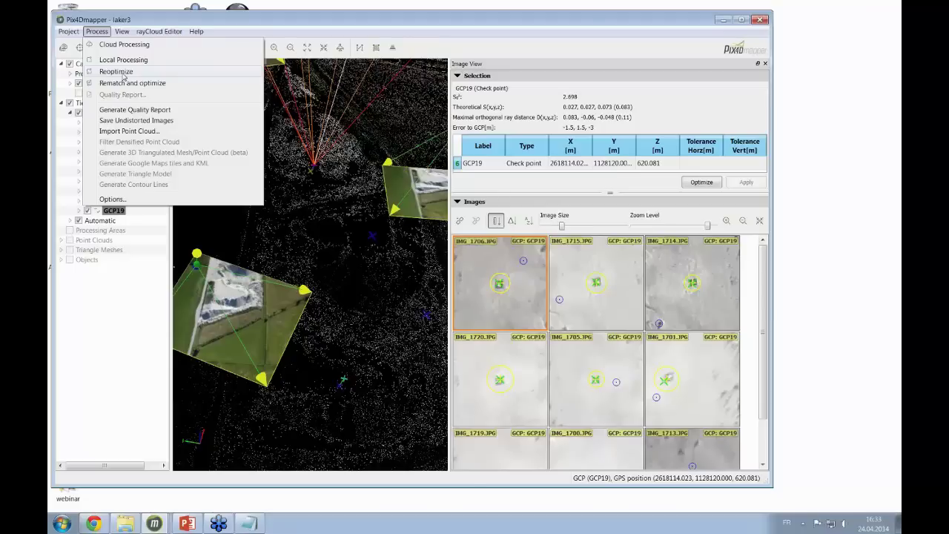
pyautogui.click(708, 20)
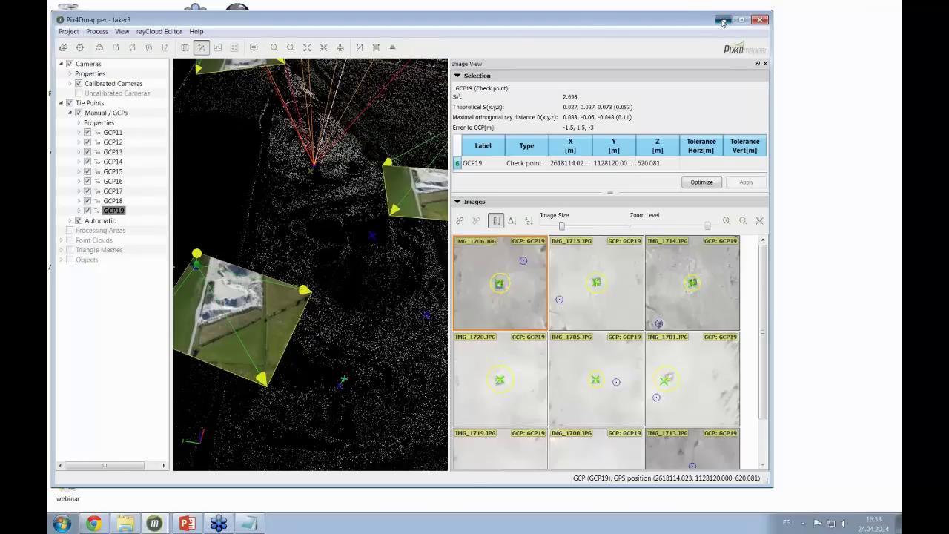
pyautogui.click(723, 20)
pyautogui.moveTo(155, 524)
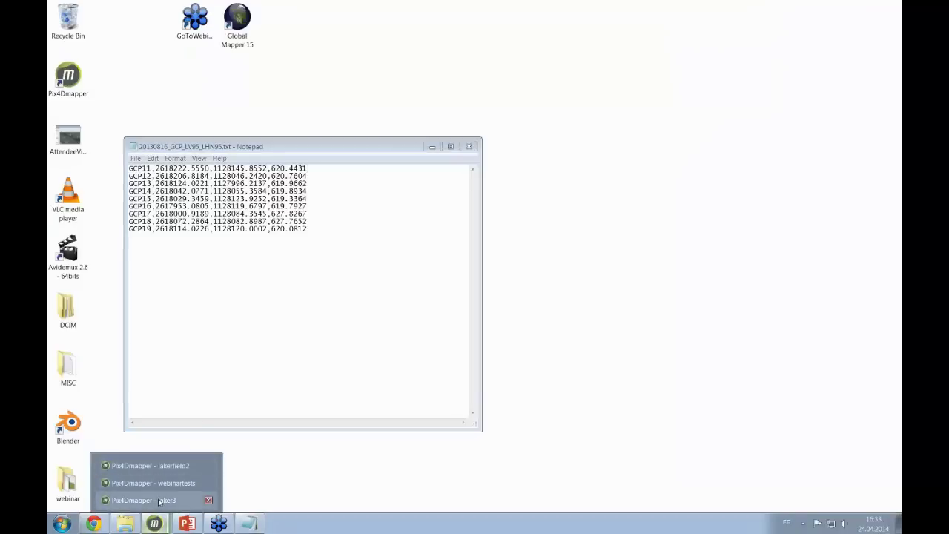
pyautogui.click(150, 466)
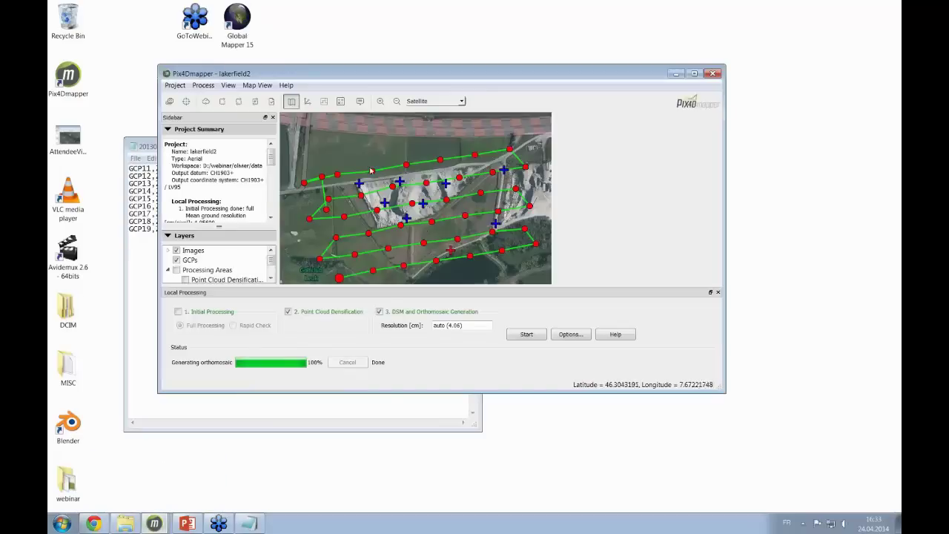
pyautogui.click(309, 101)
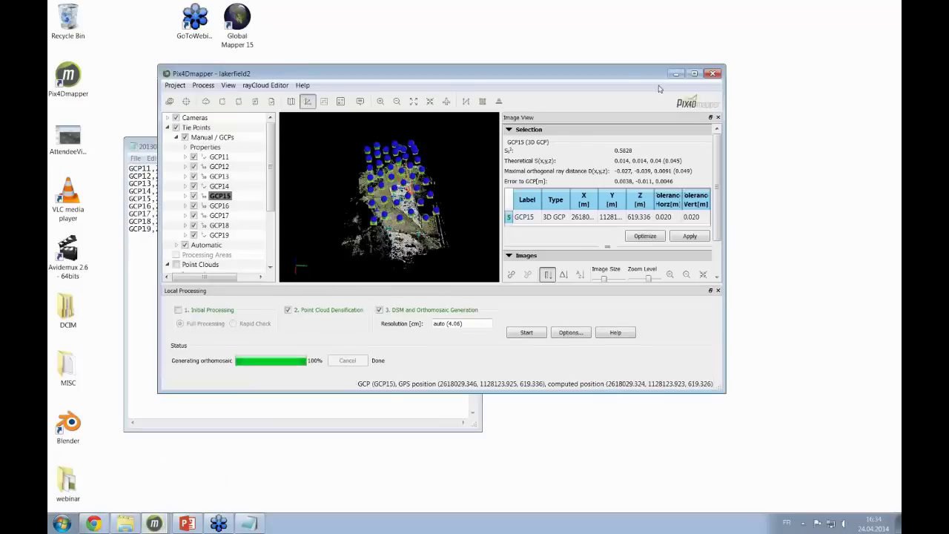
pyautogui.click(694, 74)
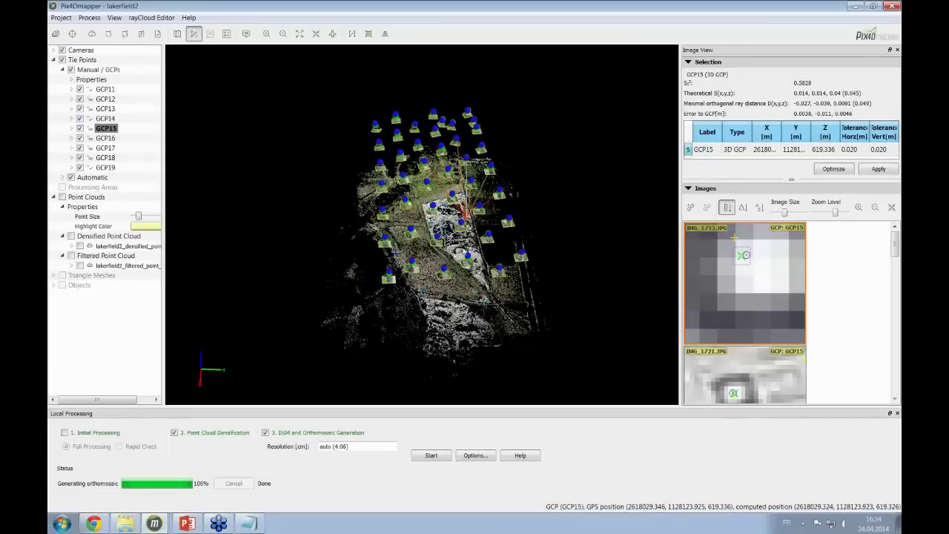
# Examine at close range how a ground control point's surveyed and computed positions line up in the 3D view.
pyautogui.scroll(-2, 452, 280)
pyautogui.scroll(7, 453, 275)
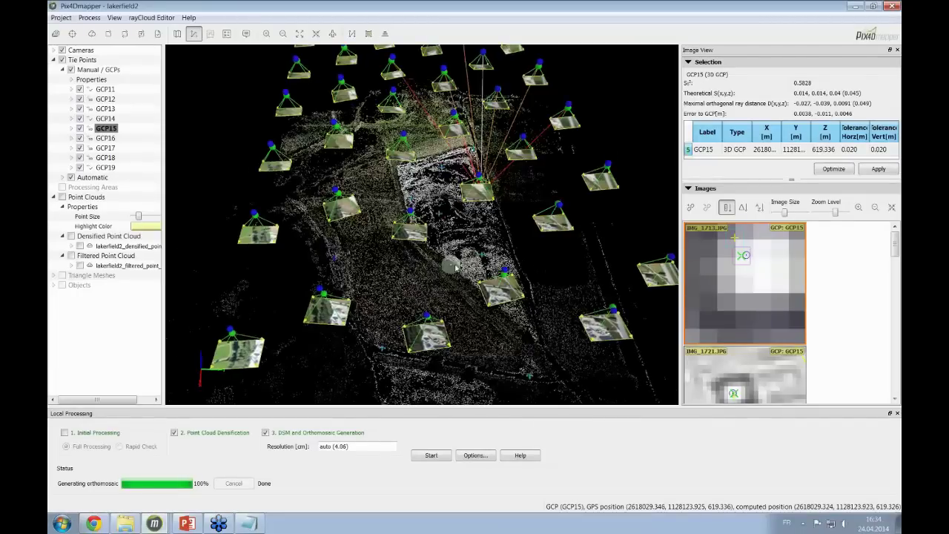
pyautogui.moveTo(452, 265)
pyautogui.mouseDown()
pyautogui.moveTo(592, 199)
pyautogui.moveTo(685, 287)
pyautogui.mouseUp()
pyautogui.scroll(6, 461, 401)
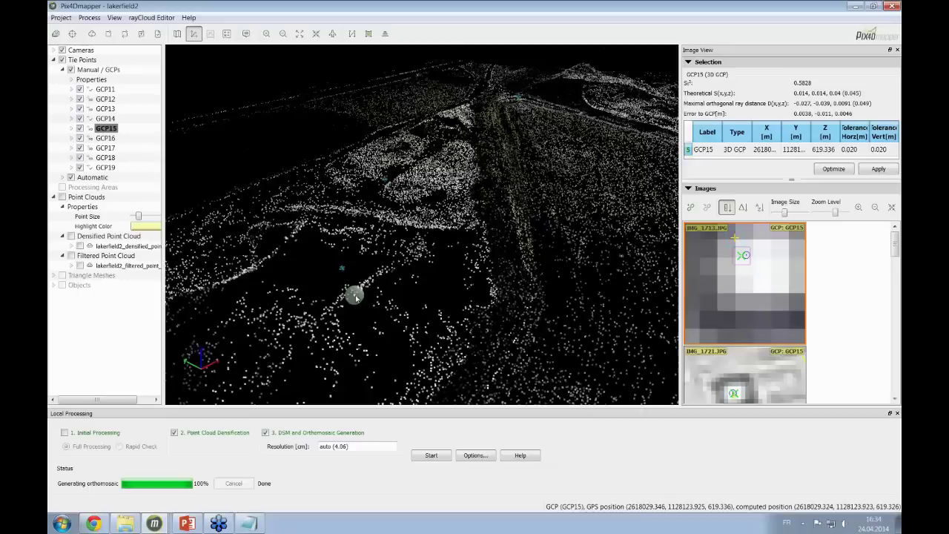
pyautogui.scroll(-4, 339, 91)
pyautogui.scroll(3, 370, 130)
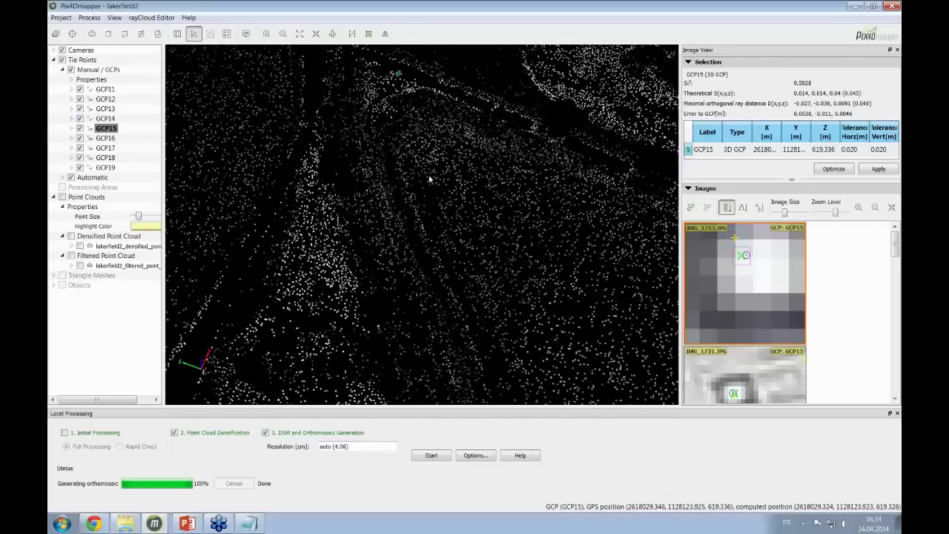
pyautogui.scroll(2, 368, 130)
pyautogui.moveTo(399, 230); pyautogui.dragTo(381, 265)
pyautogui.scroll(-5, 346, 205)
pyautogui.scroll(5, 375, 208)
pyautogui.scroll(6, 375, 208)
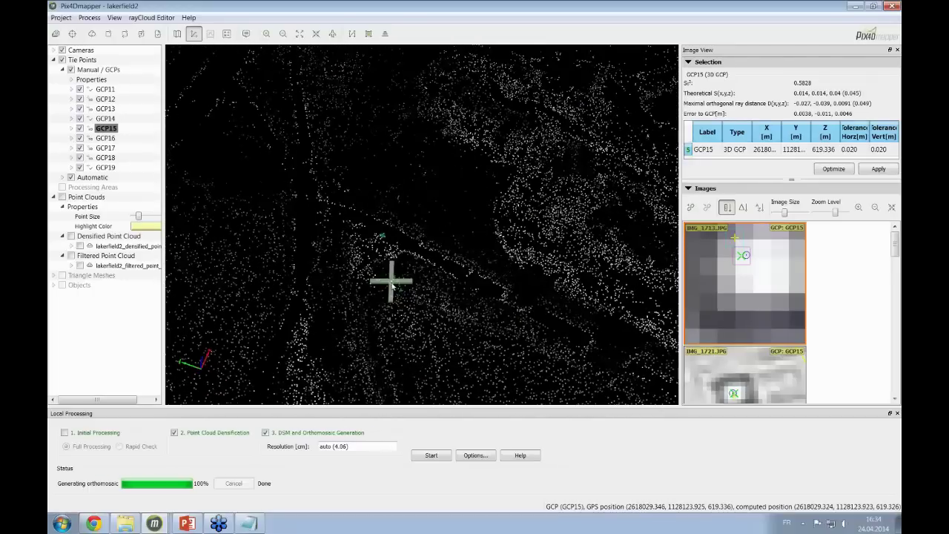
pyautogui.moveTo(355, 195)
pyautogui.mouseDown()
pyautogui.moveTo(339, 201)
pyautogui.moveTo(250, 134)
pyautogui.moveTo(339, 183)
pyautogui.mouseUp()
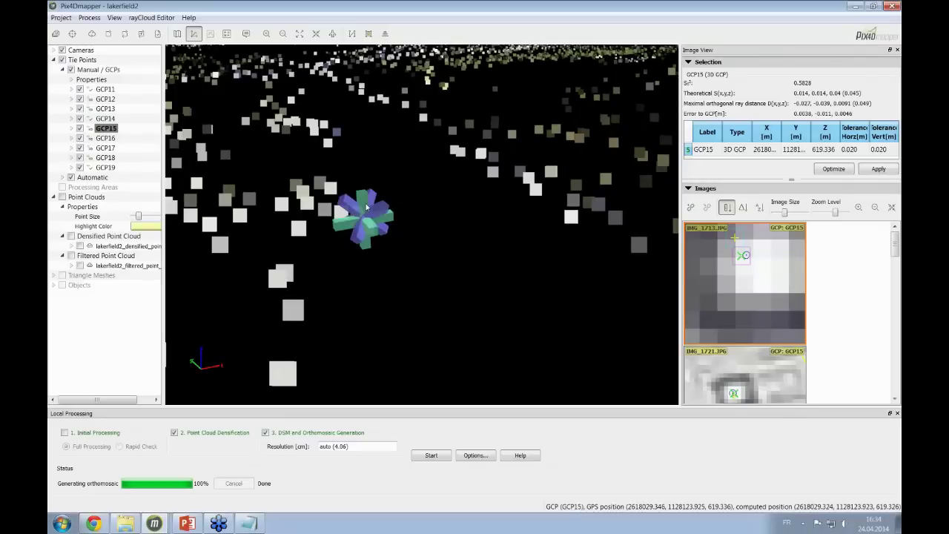
pyautogui.scroll(3, 366, 208)
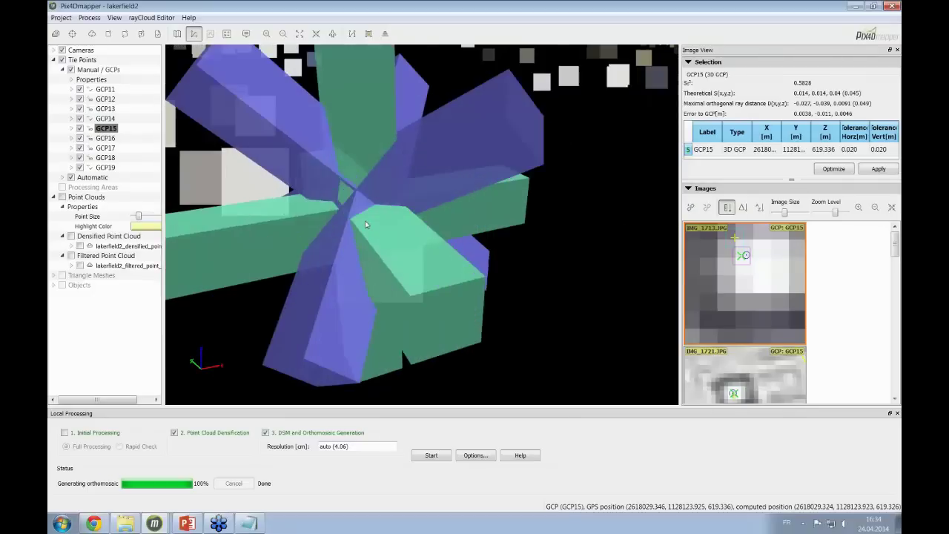
# Examine the distribution of control points and cameras across the whole quarry, including GCP15's rays.
pyautogui.scroll(-10, 366, 212)
pyautogui.scroll(-5, 365, 224)
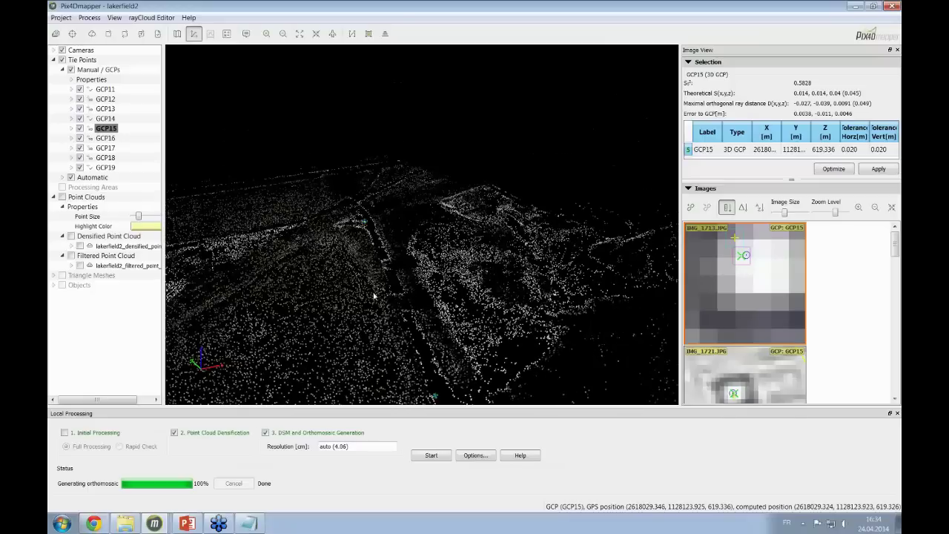
pyautogui.moveTo(398, 253); pyautogui.dragTo(539, 158)
pyautogui.scroll(8, 388, 254)
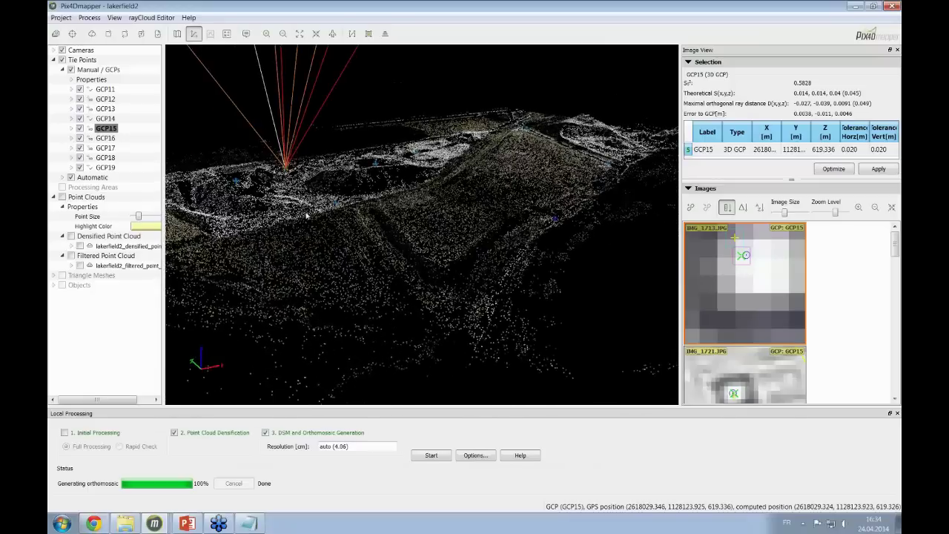
pyautogui.scroll(-6, 266, 180)
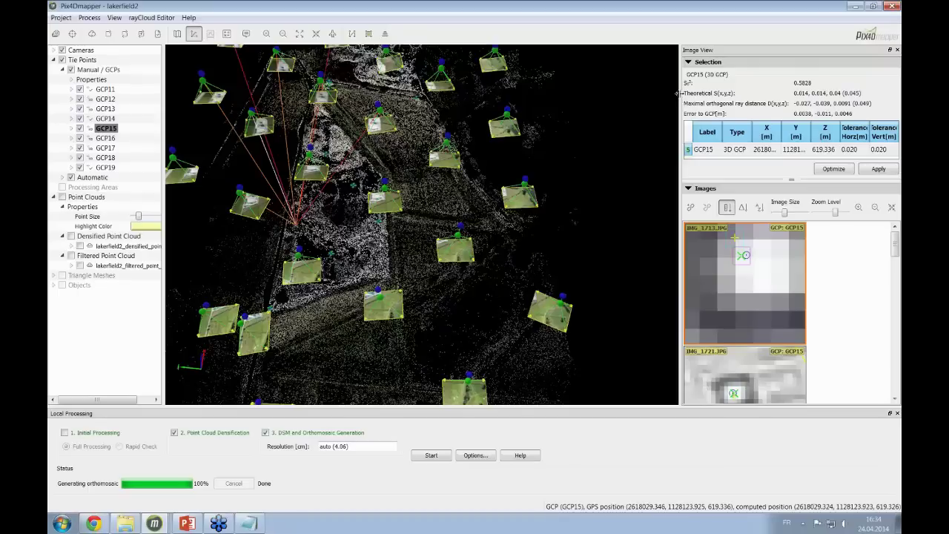
# Clear the GCP15 selection, select check point GCP11 in the 3D view, and widen the image view.
pyautogui.moveTo(677, 92); pyautogui.dragTo(567, 93)
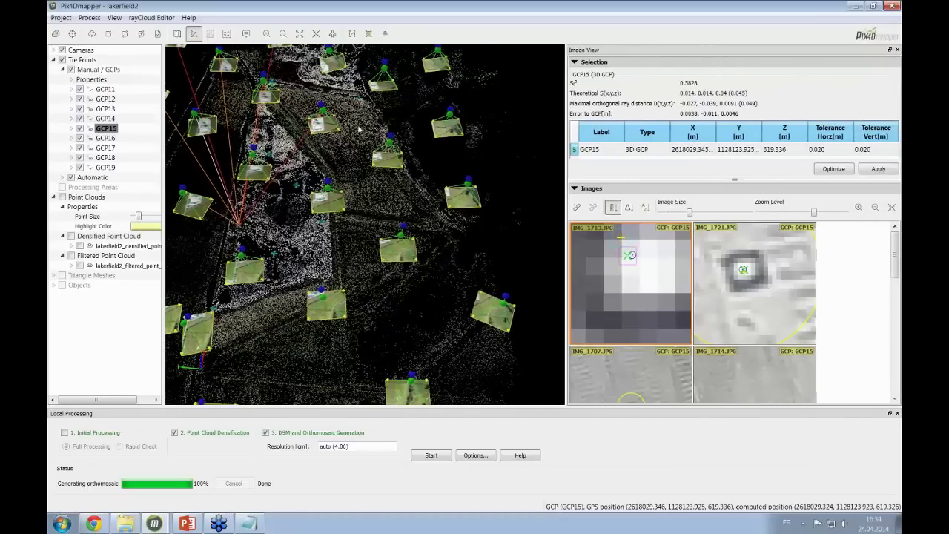
pyautogui.click(518, 94)
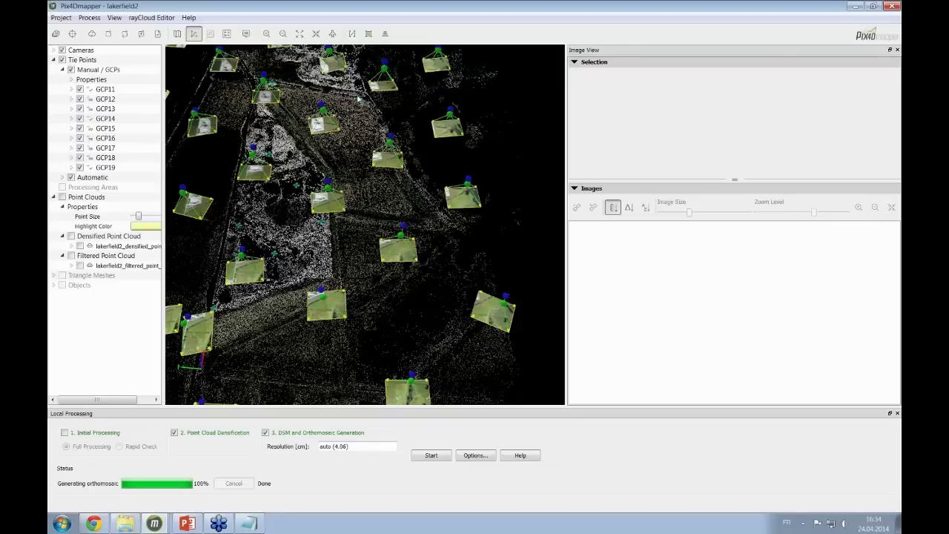
pyautogui.moveTo(308, 90); pyautogui.dragTo(343, 214)
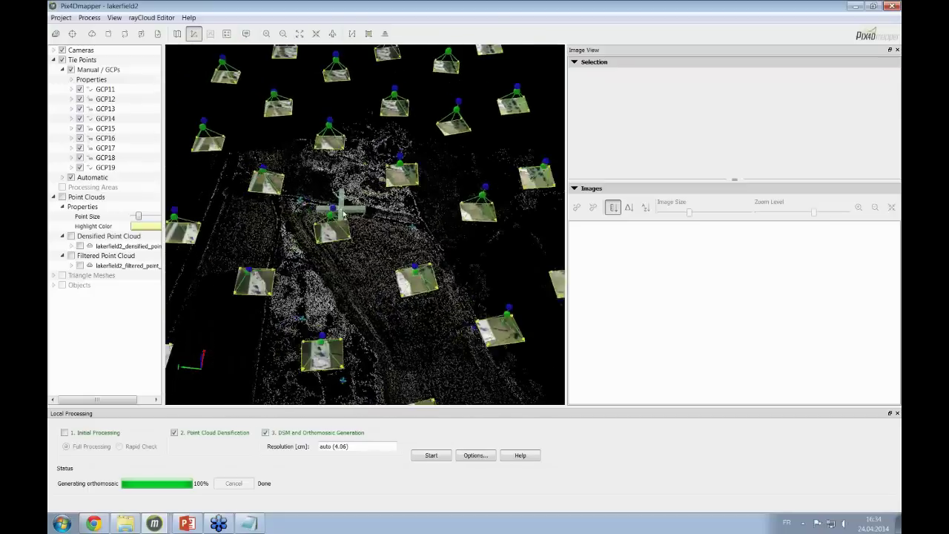
pyautogui.scroll(10, 306, 244)
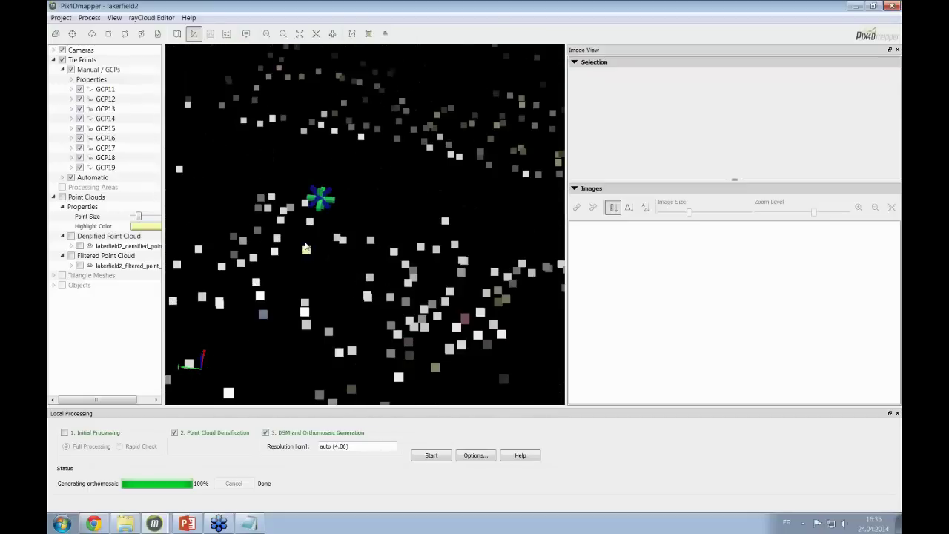
pyautogui.click(321, 197)
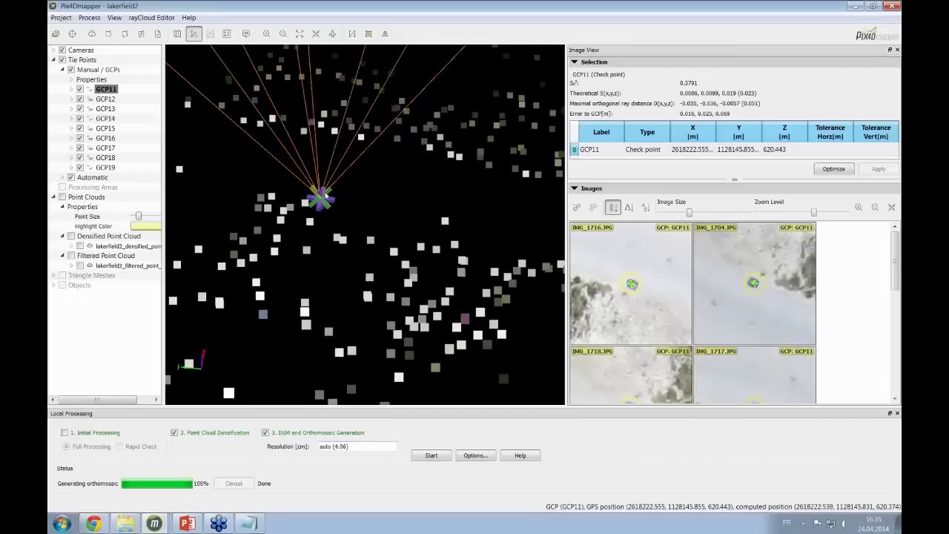
pyautogui.moveTo(565, 223); pyautogui.dragTo(425, 222)
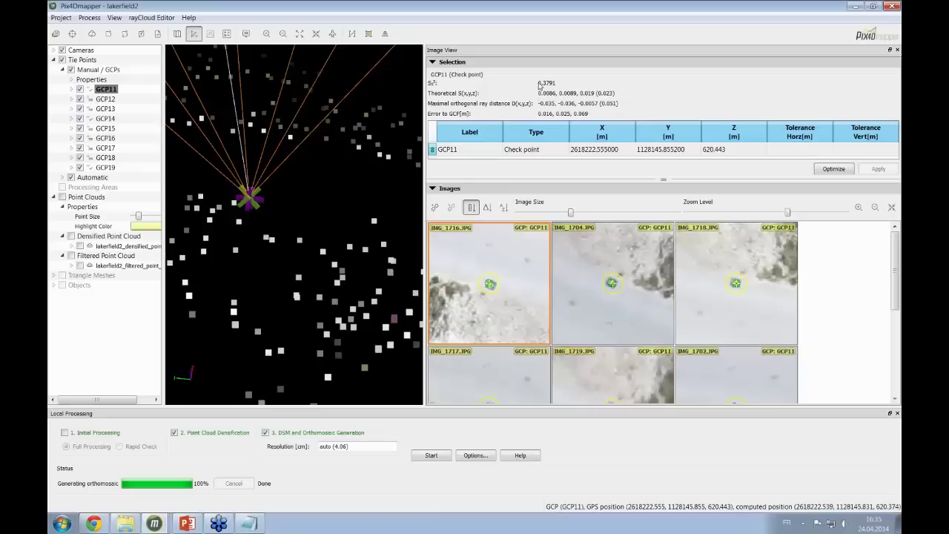
# Inspect GCP11's mark and reprojected position at pixel level in IMG_1716.JPG.
pyautogui.scroll(5, 478, 275)
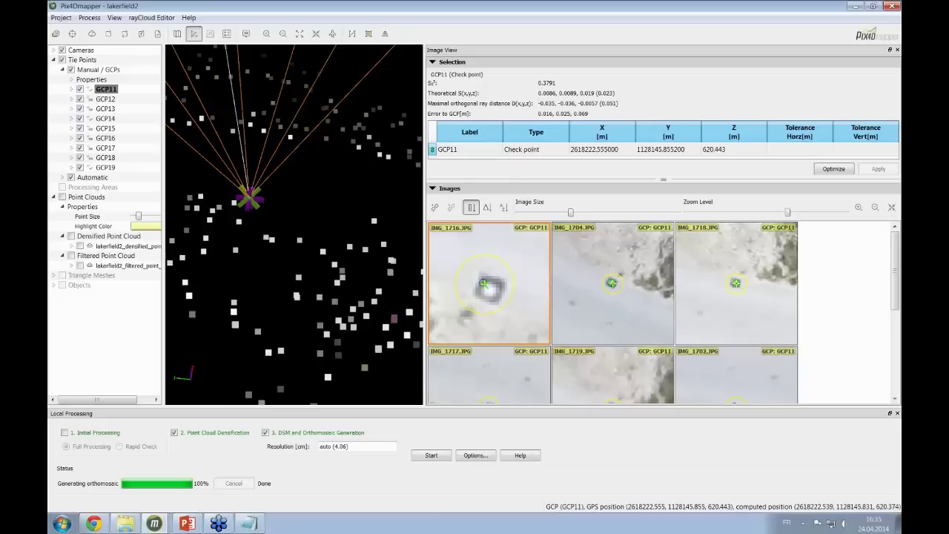
pyautogui.scroll(4, 479, 274)
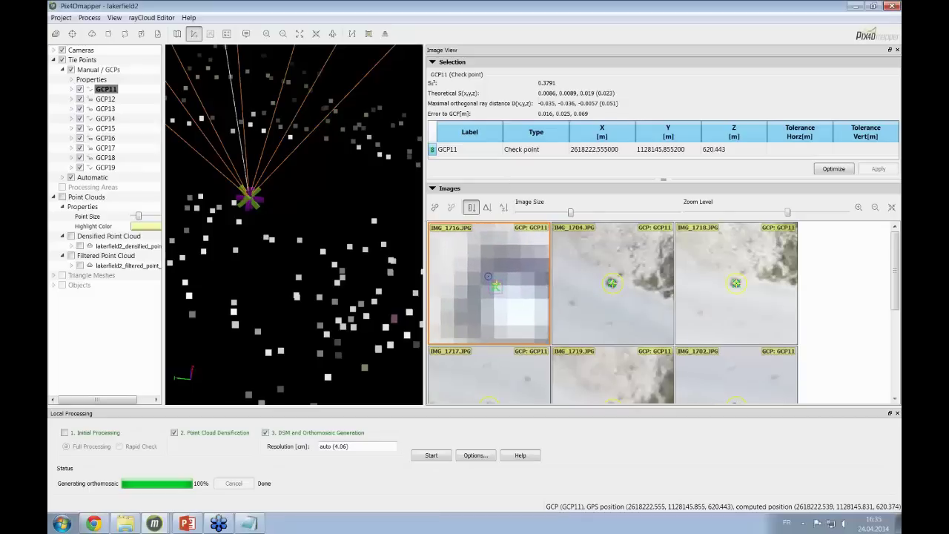
pyautogui.scroll(1, 496, 284)
pyautogui.click(495, 284)
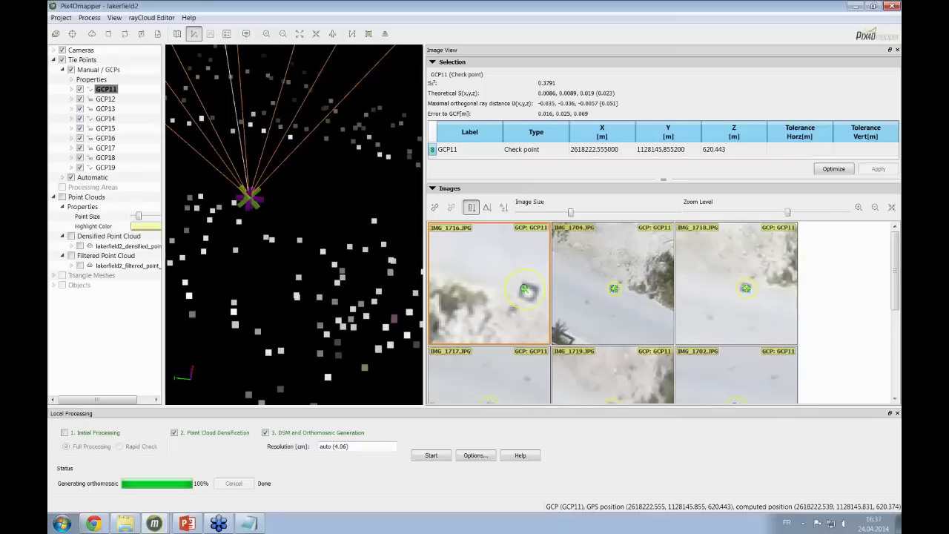
# Misplace GCP11's mark in IMG_1716.JPG to show its effect on the errors, and re-mark it on the ground target.
pyautogui.click(525, 289)
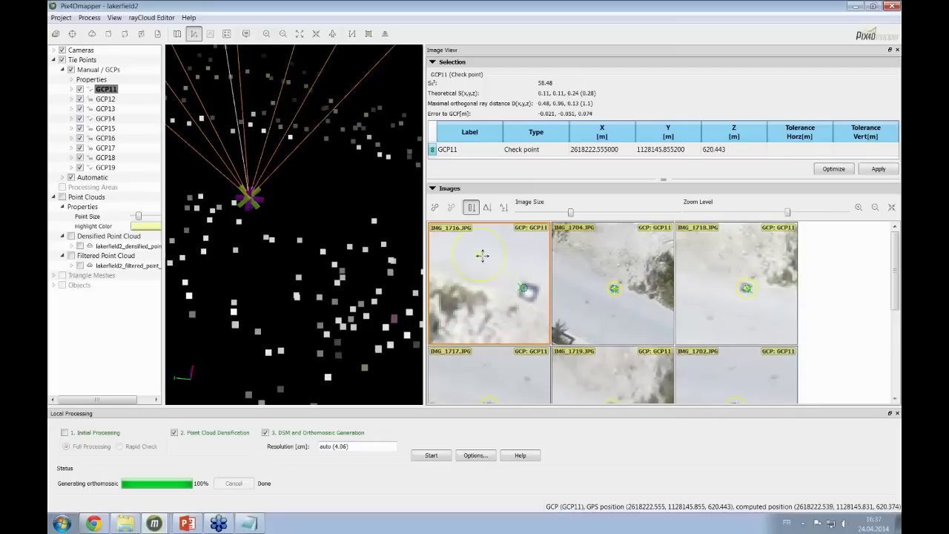
pyautogui.scroll(3, 458, 274)
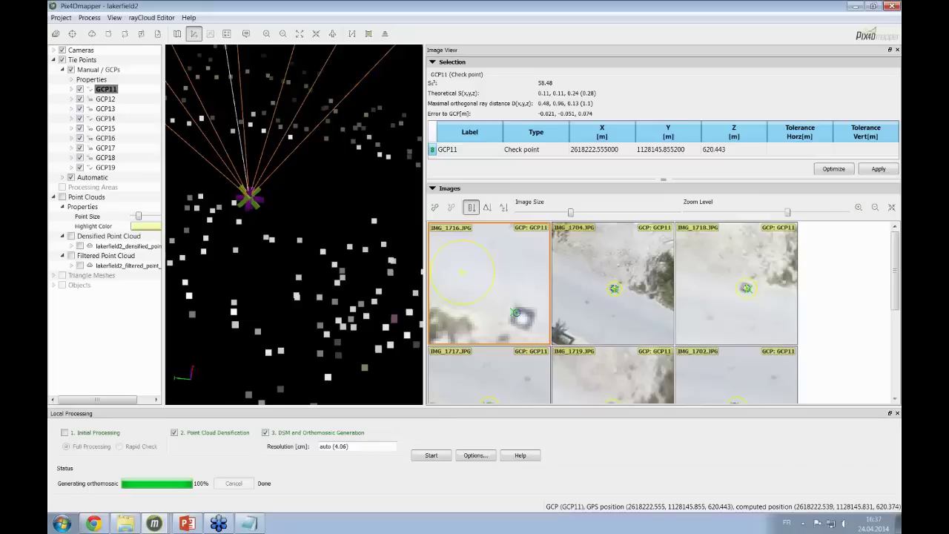
pyautogui.click(516, 313)
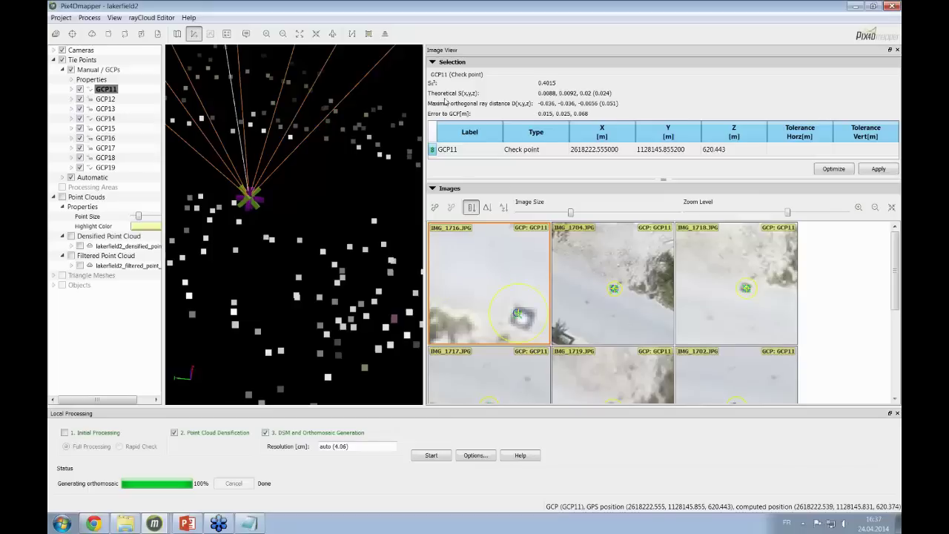
pyautogui.scroll(5, 517, 313)
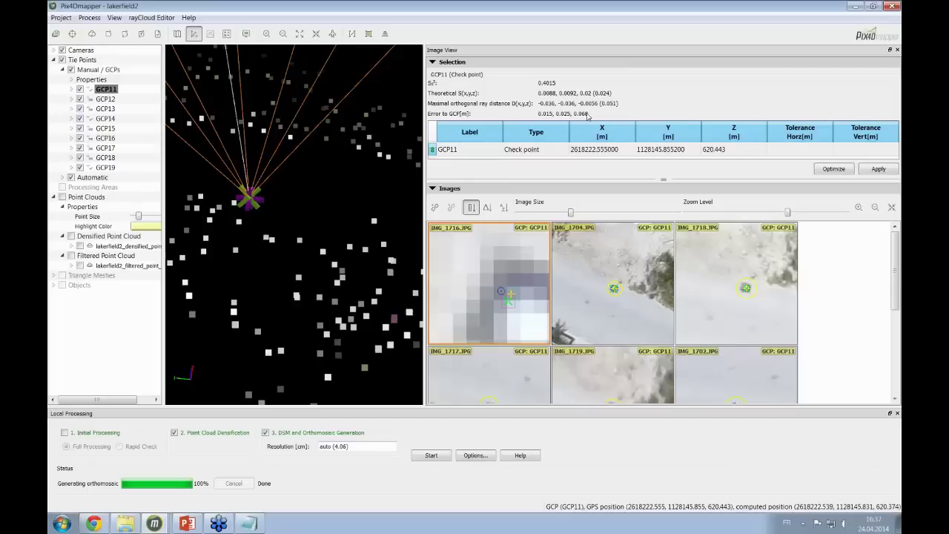
# Restore the project window to a smaller size, switch to PowerPoint, and show the rayCloud slide with the reprojection error diagram.
pyautogui.moveTo(583, 9); pyautogui.dragTo(462, 70)
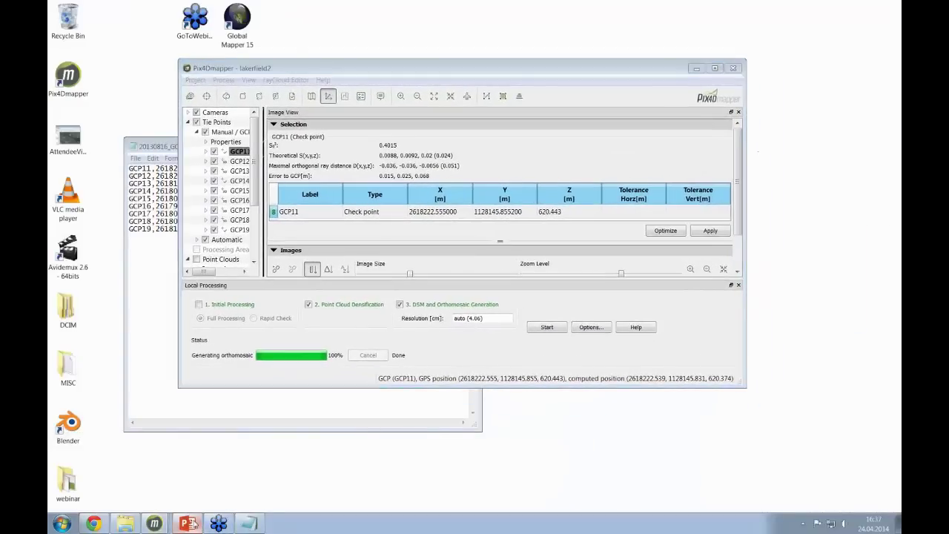
pyautogui.click(189, 524)
pyautogui.click(698, 54)
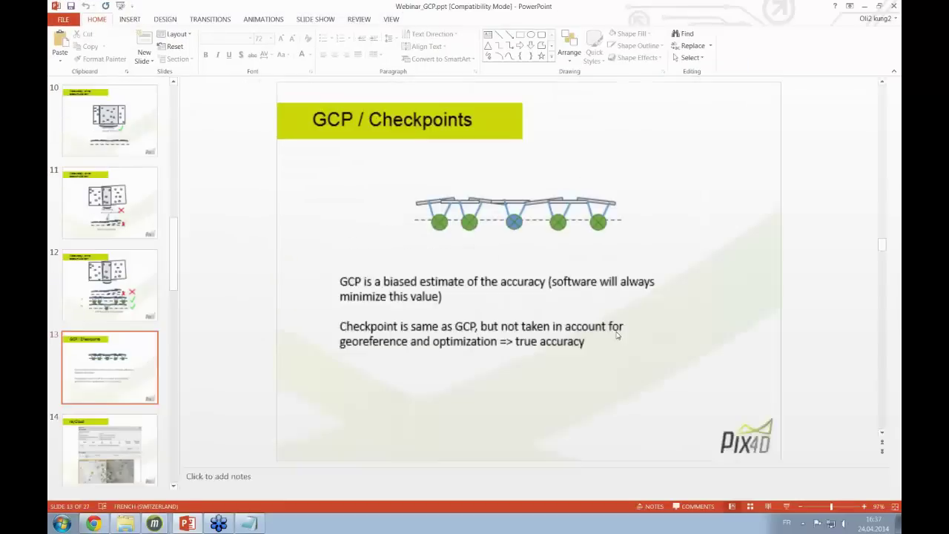
pyautogui.click(119, 445)
pyautogui.click(121, 445)
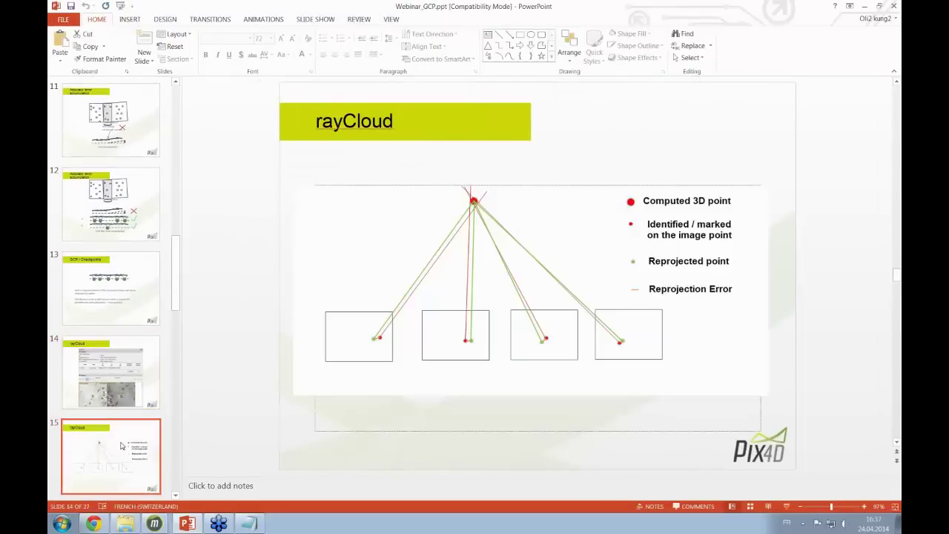